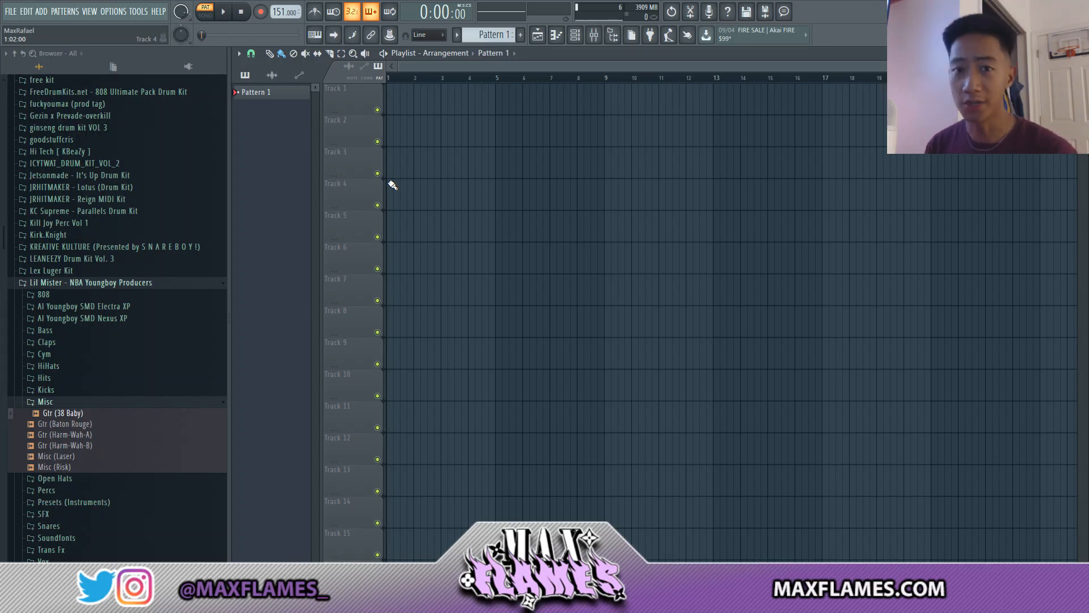
# Step: Show the channel rack, open the Kontakt channel's piano roll, and browse the Kontakt library list to Evolution Modern Nylon
pyautogui.press('F6')
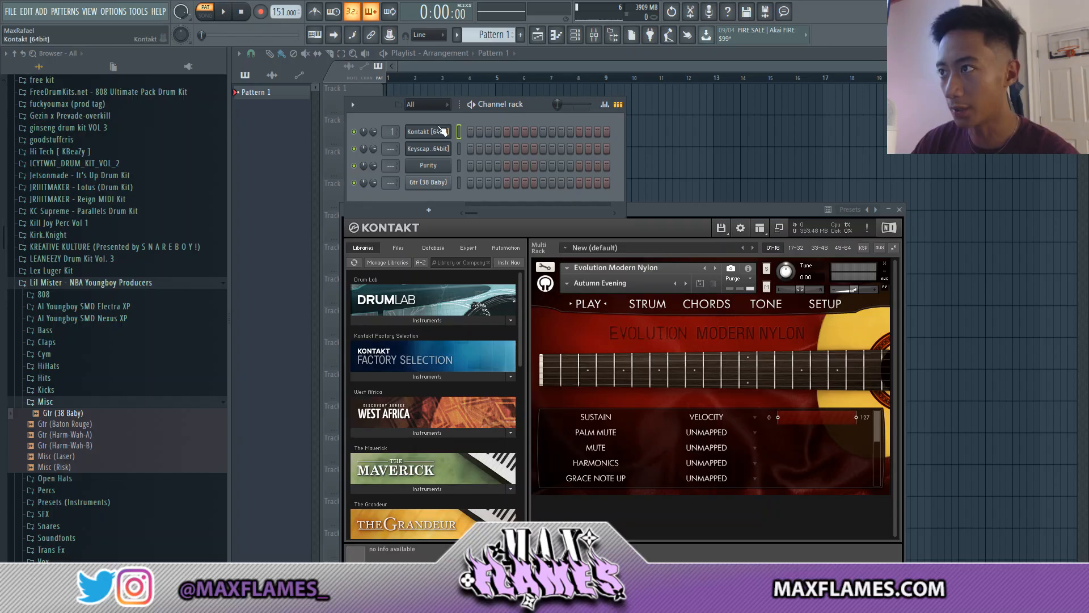
pyautogui.rightClick(441, 130)
pyautogui.click(491, 129)
pyautogui.moveTo(596, 210); pyautogui.dragTo(578, 134)
pyautogui.moveTo(505, 274); pyautogui.dragTo(506, 378)
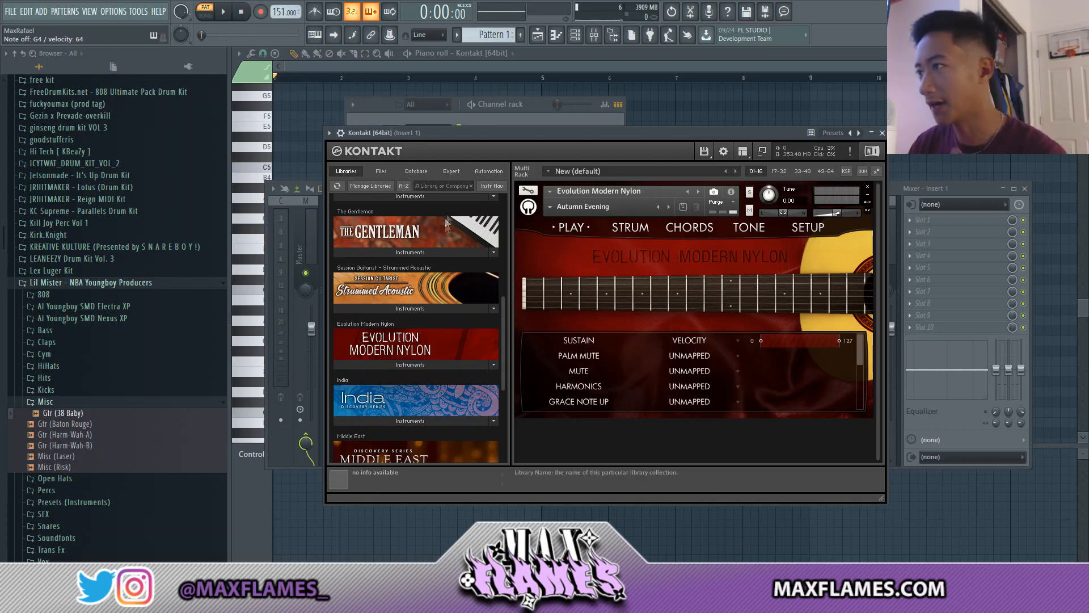
# Step: Move the Kontakt window clear of the channel rack and close the overlapping windows so only the piano roll remains
pyautogui.moveTo(537, 134); pyautogui.dragTo(481, 123)
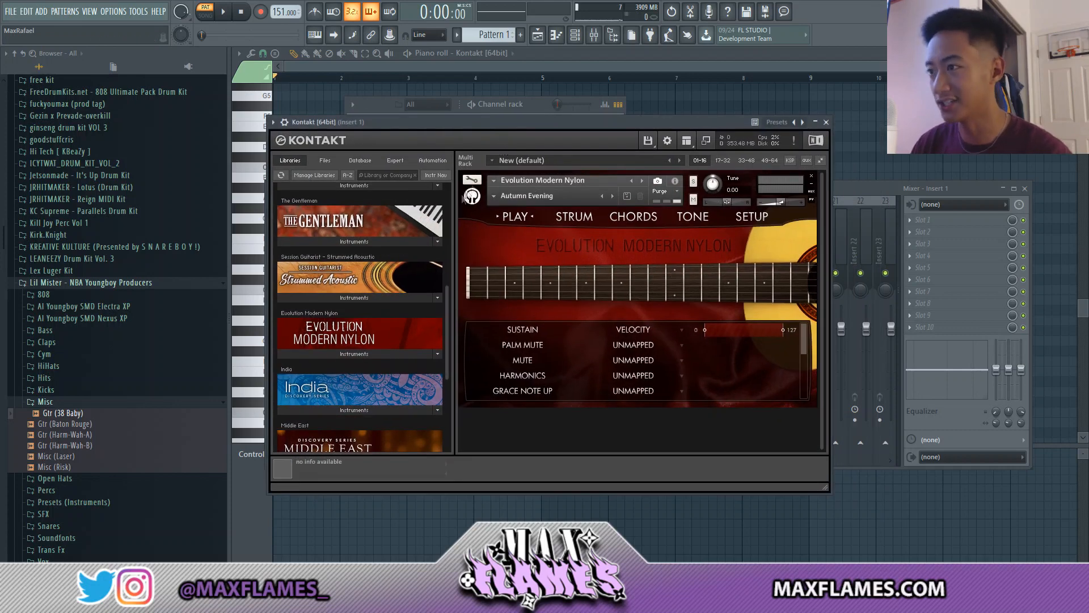
pyautogui.moveTo(607, 119); pyautogui.dragTo(607, 149)
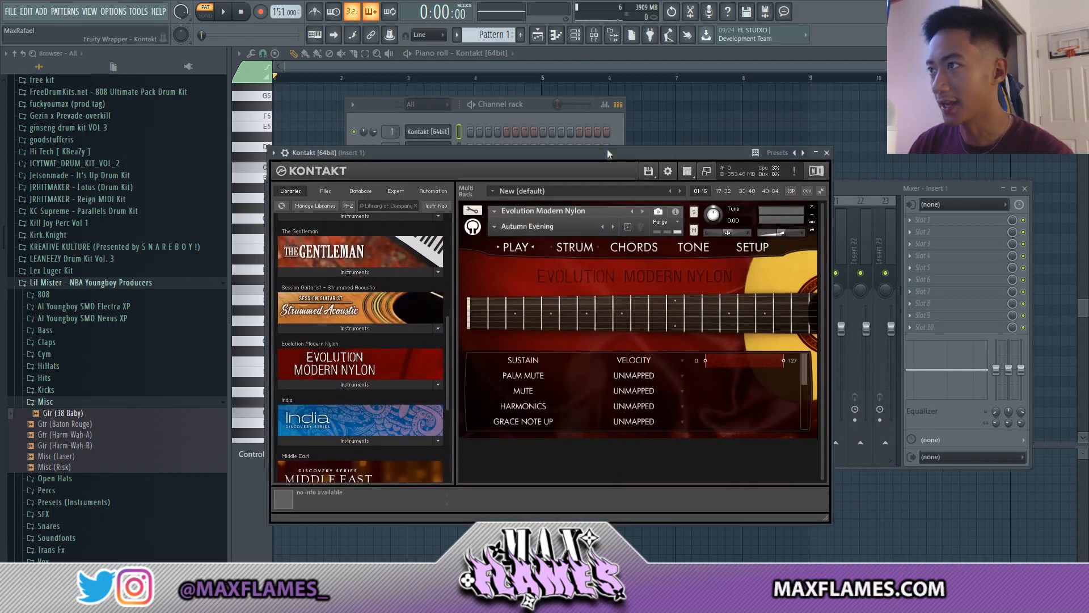
pyautogui.click(500, 116)
pyautogui.click(687, 126)
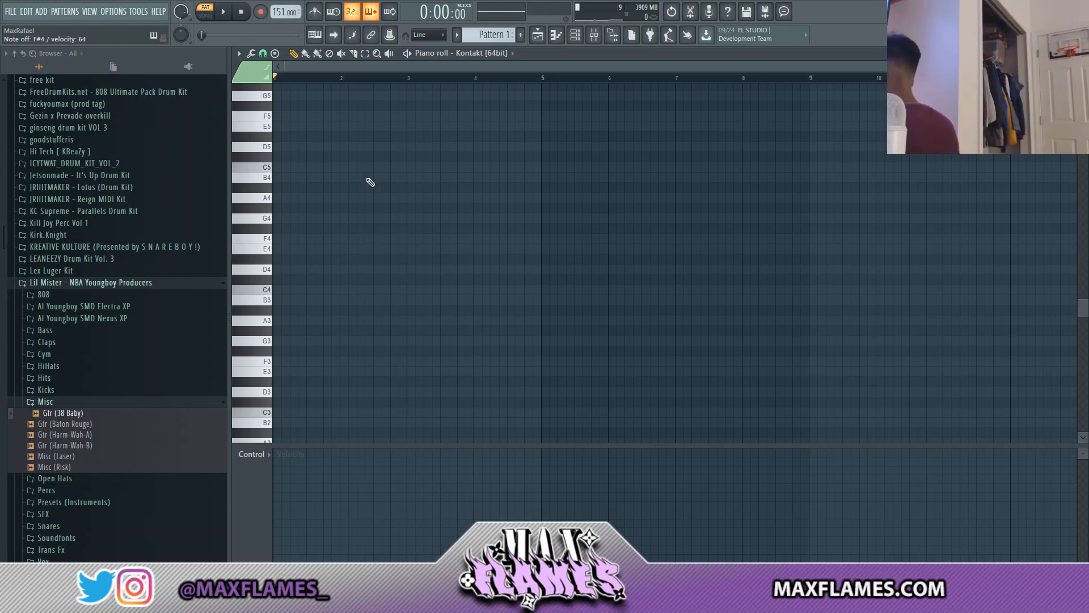
# Step: Draw the opening bass notes C4, D#4 and G4 one after another across bars 1 and 2
pyautogui.click(292, 321)
pyautogui.press('space')
pyautogui.click(311, 290)
pyautogui.press('space')
pyautogui.moveTo(346, 320); pyautogui.dragTo(305, 321)
pyautogui.moveTo(380, 290); pyautogui.dragTo(382, 219)
pyautogui.press('space')
pyautogui.click(344, 269)
pyautogui.press('space')
# Step: Add A#3 at the end of bar 2 and continue the bass line with G#3, G3 and A#3 through bar 4
pyautogui.click(424, 339)
pyautogui.rightClick(424, 340)
pyautogui.click(431, 331)
pyautogui.click(483, 340)
pyautogui.click(523, 310)
pyautogui.click(397, 311)
pyautogui.press('space')
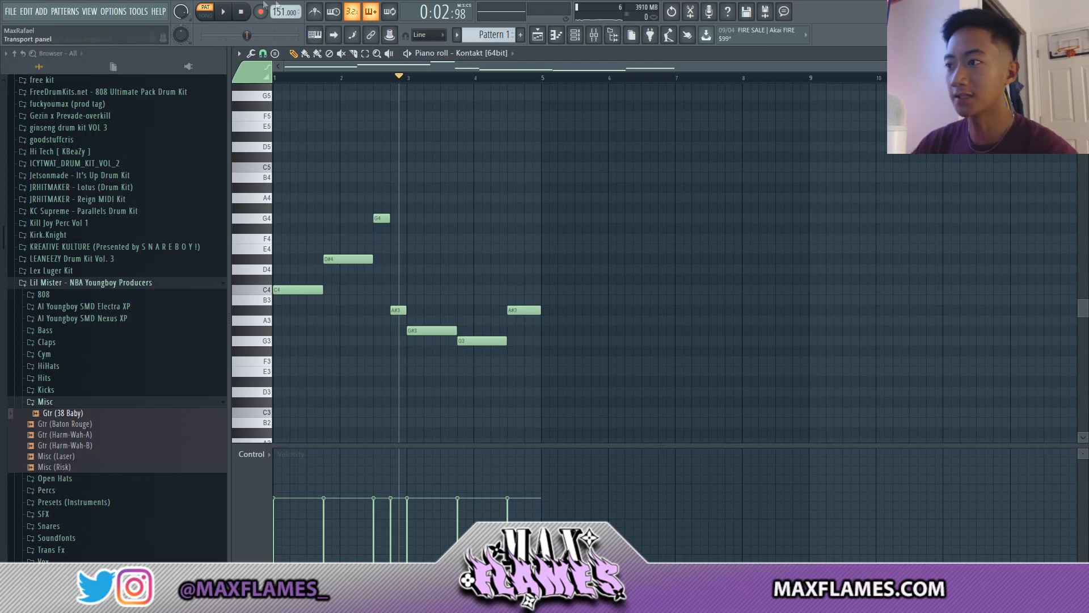
# Step: Play back the four-bar bass line from the start
pyautogui.scroll(2, 397, 250)
pyautogui.press('space')
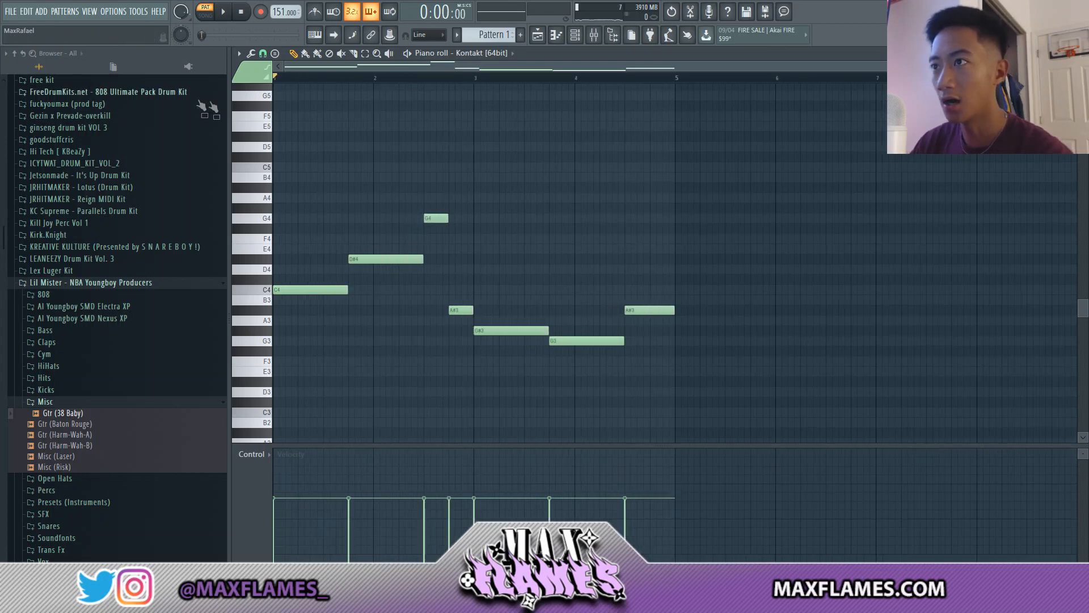
pyautogui.scroll(2, 316, 190)
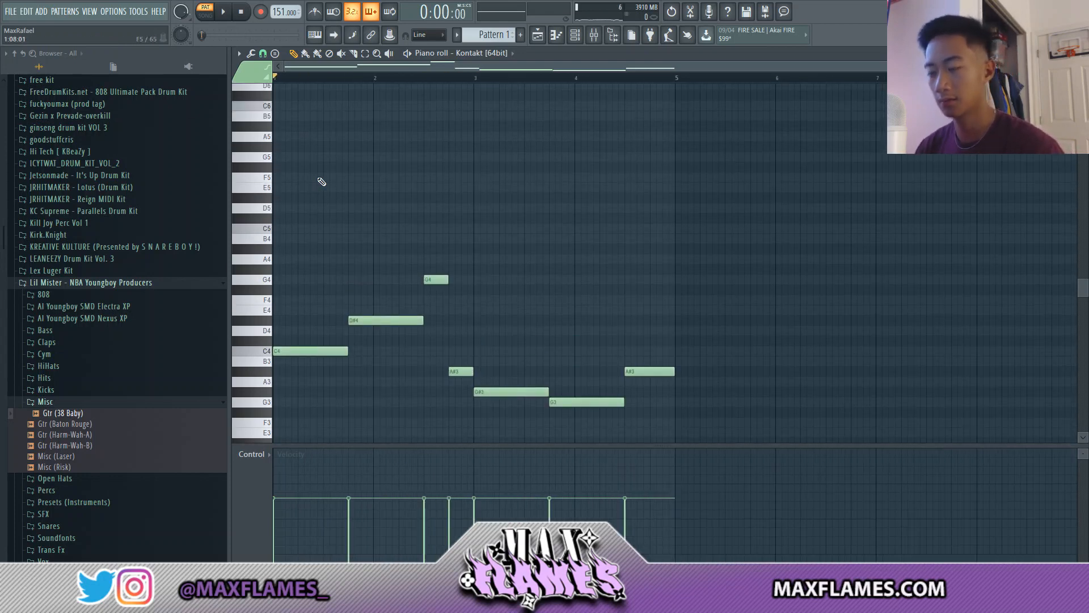
pyautogui.press('space')
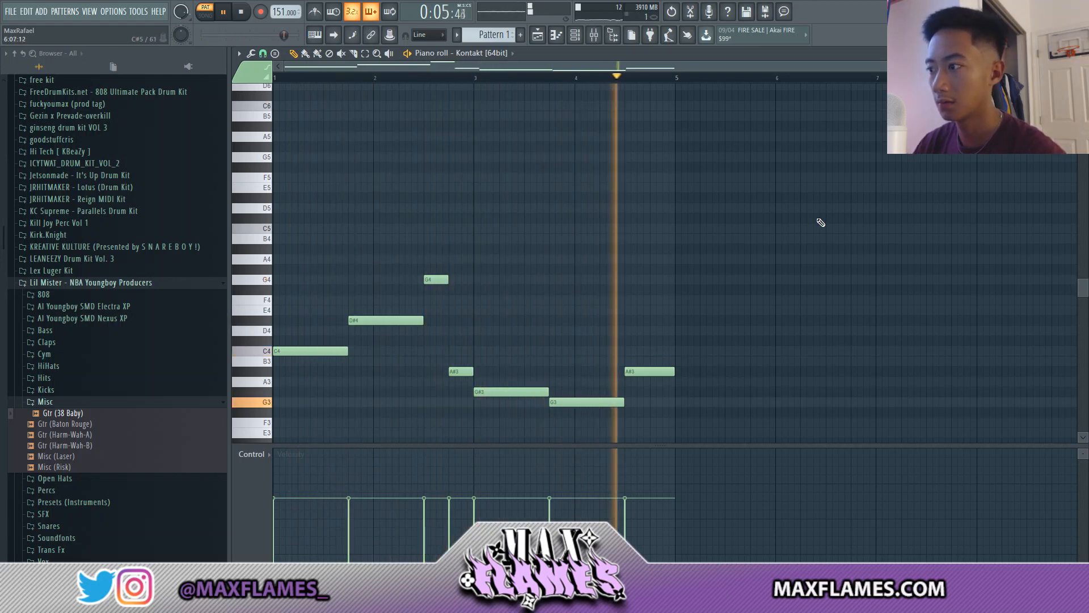
pyautogui.press('space')
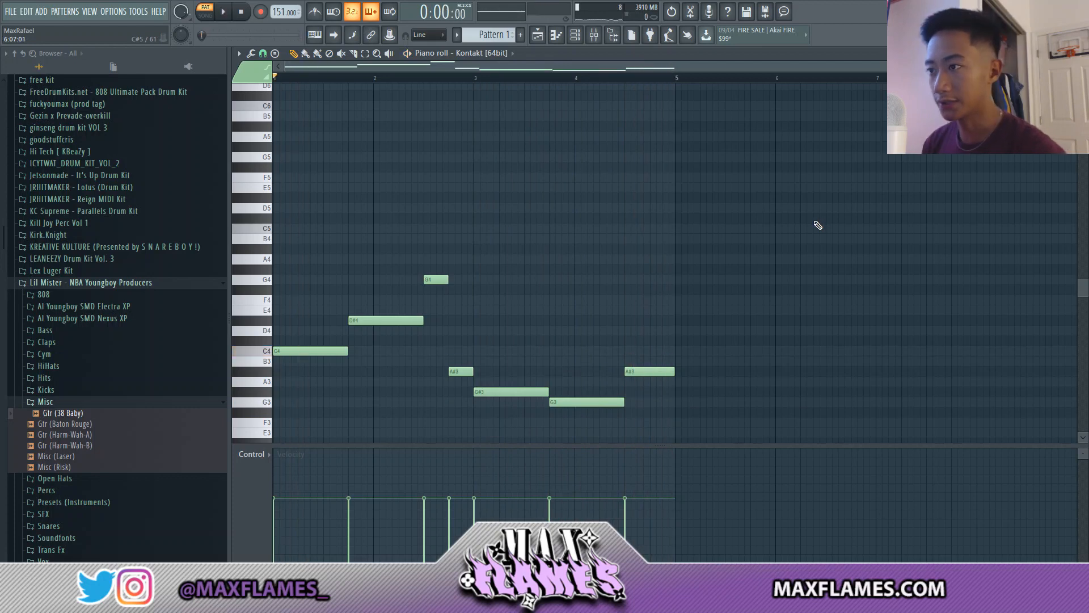
pyautogui.scroll(3, 343, 213)
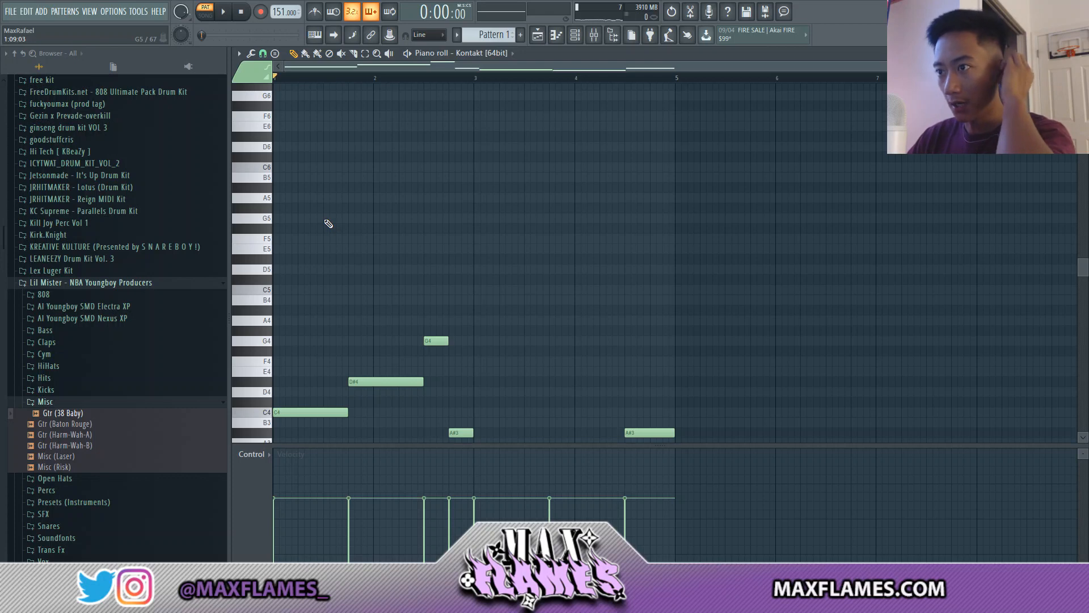
pyautogui.scroll(-3, 330, 288)
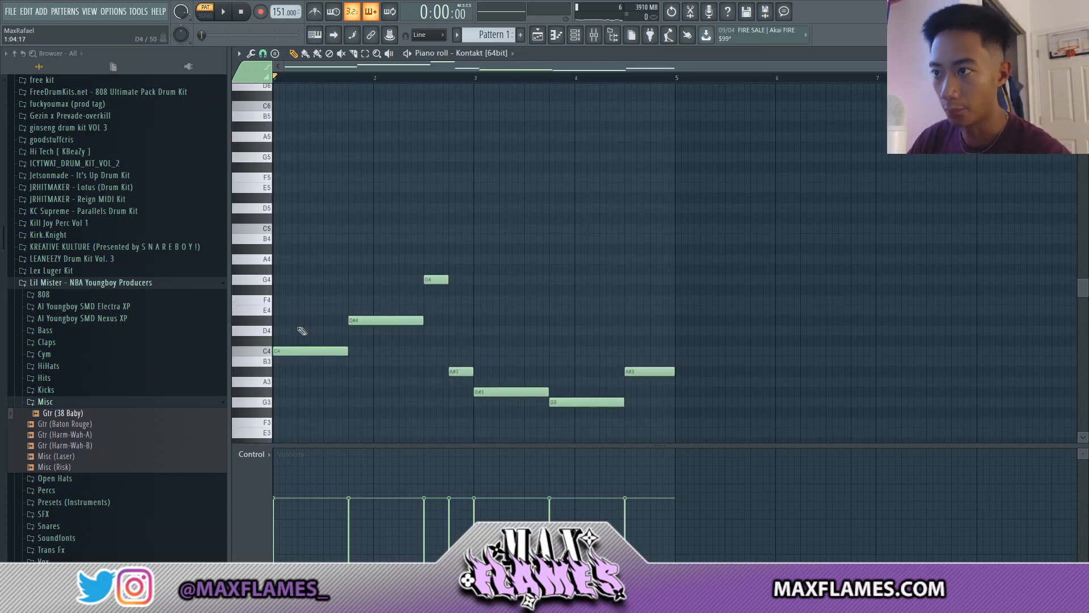
# Step: Add a G4 note just after the start of bar 1 and a higher E5 note above it
pyautogui.click(298, 259)
pyautogui.scroll(3, 309, 245)
pyautogui.moveTo(309, 321); pyautogui.dragTo(309, 300)
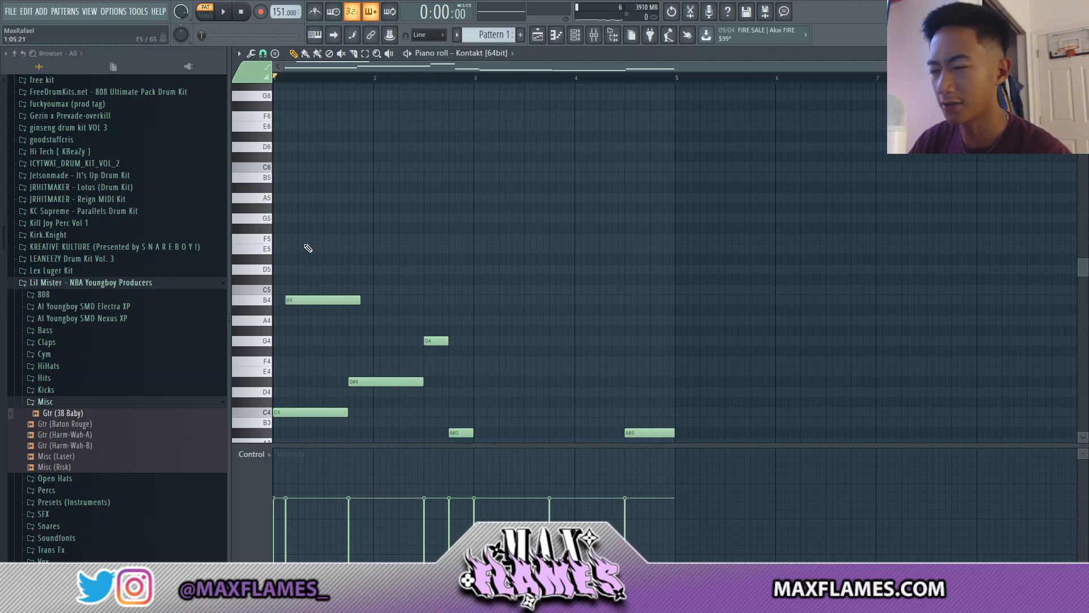
pyautogui.moveTo(305, 299); pyautogui.dragTo(305, 321)
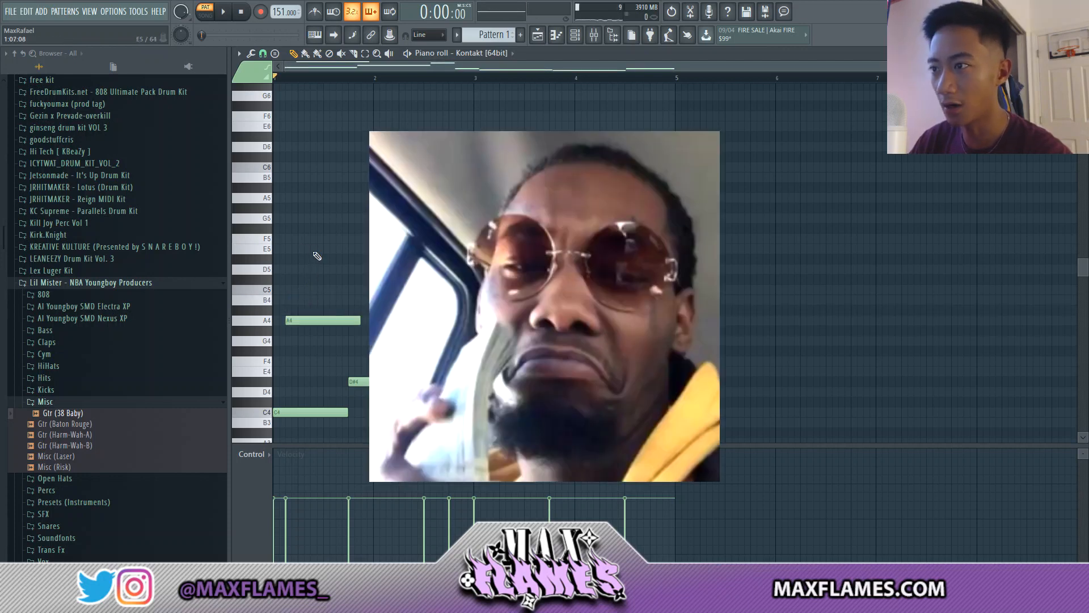
pyautogui.click(302, 249)
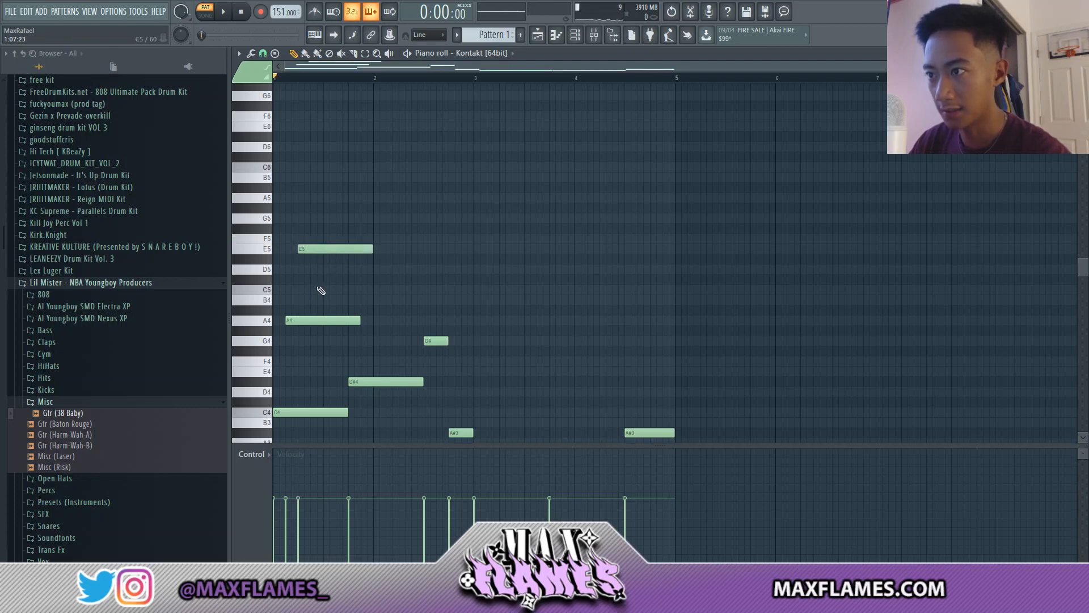
pyautogui.moveTo(303, 321); pyautogui.dragTo(297, 341)
# Step: Lower the upper note in bar 1 to C5 and adjust its timing against the G4 while auditioning
pyautogui.press('space')
pyautogui.moveTo(333, 250)
pyautogui.mouseDown()
pyautogui.moveTo(334, 284)
pyautogui.moveTo(333, 271)
pyautogui.mouseUp()
pyautogui.press('space')
pyautogui.press('space')
pyautogui.moveTo(318, 342)
pyautogui.mouseDown()
pyautogui.moveTo(321, 290)
pyautogui.moveTo(329, 331)
pyautogui.mouseUp()
pyautogui.moveTo(321, 290); pyautogui.dragTo(360, 280)
pyautogui.moveTo(359, 342)
pyautogui.mouseDown()
pyautogui.moveTo(291, 341)
pyautogui.moveTo(364, 341)
pyautogui.mouseUp()
pyautogui.moveTo(358, 275); pyautogui.dragTo(358, 288)
pyautogui.press('space')
pyautogui.press('space')
# Step: Add an A#4 note running from late bar 1 into bar 2 and a D5 note in bar 2, auditioning the result
pyautogui.click(352, 310)
pyautogui.press('space')
pyautogui.press('space')
pyautogui.moveTo(417, 310); pyautogui.dragTo(429, 310)
pyautogui.press('space')
pyautogui.moveTo(318, 341); pyautogui.dragTo(324, 341)
pyautogui.press('space')
pyautogui.press('space')
pyautogui.press('space')
pyautogui.click(403, 269)
pyautogui.press('space')
pyautogui.press('space')
# Step: Add G4 and G#4 notes in sequence above the bass in bar 3, auditioning the melody
pyautogui.scroll(-3, 459, 271)
pyautogui.moveTo(485, 269); pyautogui.dragTo(531, 238)
pyautogui.press('space')
pyautogui.press('space')
pyautogui.click(491, 249)
pyautogui.press('space')
pyautogui.press('space')
pyautogui.press('space')
pyautogui.press('space')
pyautogui.press('space')
pyautogui.click(518, 218)
pyautogui.press('space')
# Step: Complete the middle melody with D#4 at the end of bar 3, followed by D4 and F4 in bar 4
pyautogui.click(567, 290)
pyautogui.click(604, 300)
pyautogui.press('space')
pyautogui.press('space')
pyautogui.click(654, 279)
pyautogui.press('space')
pyautogui.press('space')
pyautogui.press('space')
pyautogui.press('space')
pyautogui.moveTo(658, 279); pyautogui.dragTo(600, 289)
pyautogui.scroll(2, 552, 219)
pyautogui.scroll(-2, 552, 219)
pyautogui.press('space')
pyautogui.scroll(2, 317, 259)
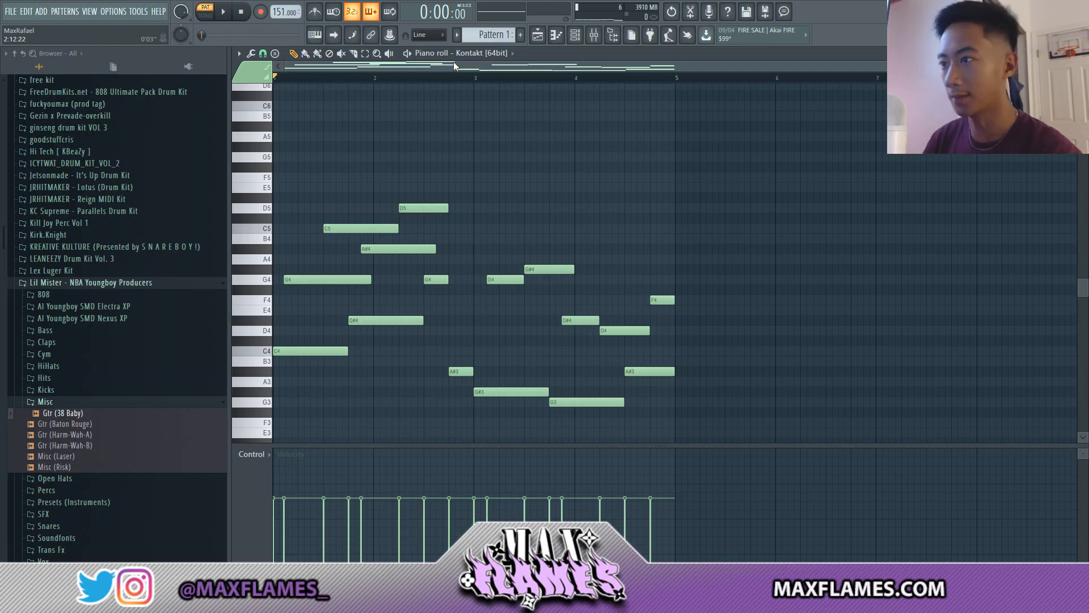
# Step: Play back the layered melody and lengthen the G4 in bar 2 to the end of that bar
pyautogui.press('space')
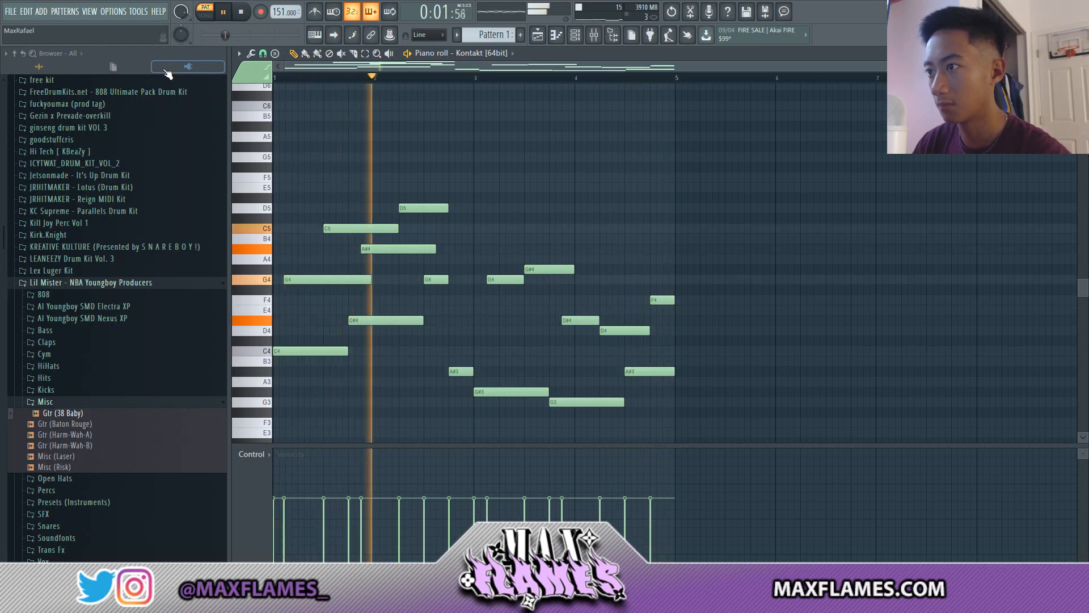
pyautogui.press('space')
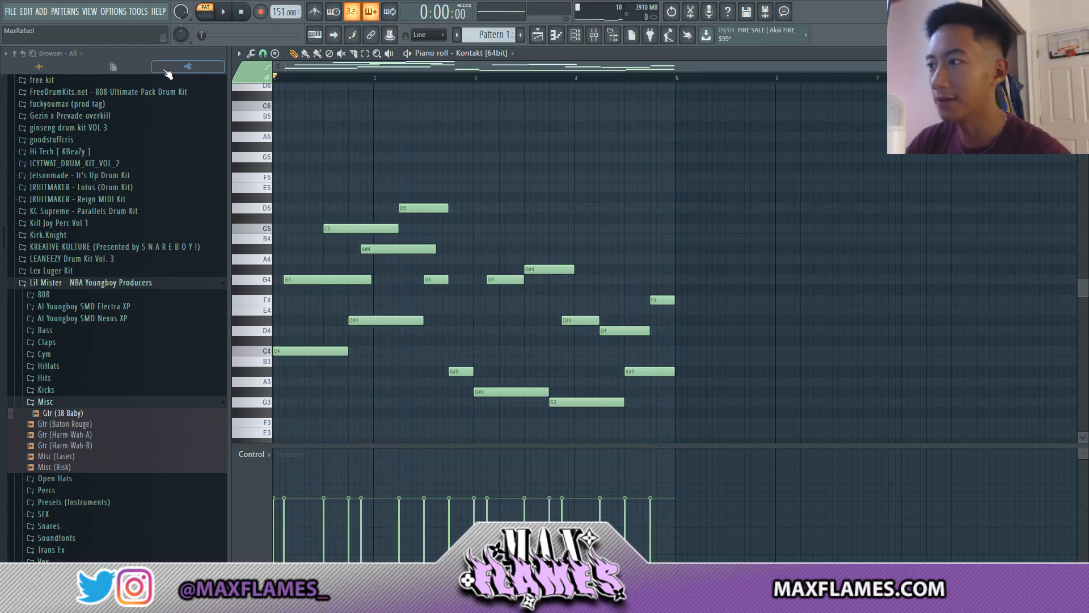
pyautogui.moveTo(452, 284); pyautogui.dragTo(473, 281)
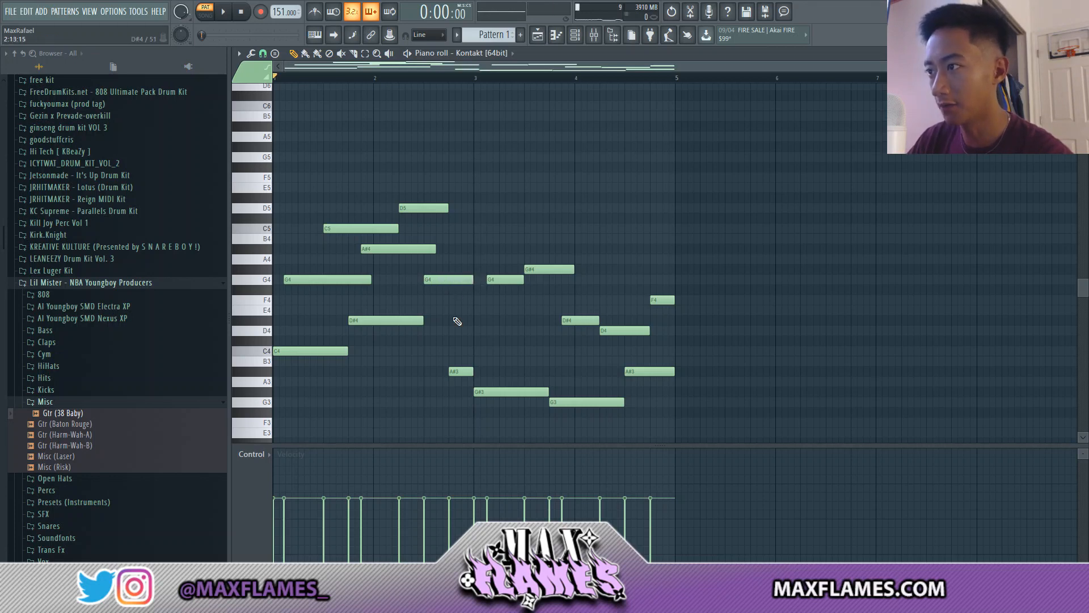
# Step: Start a top melody with F5 at the beginning of bar 1 and G5 from late bar 1 into bar 2
pyautogui.scroll(5, 434, 323)
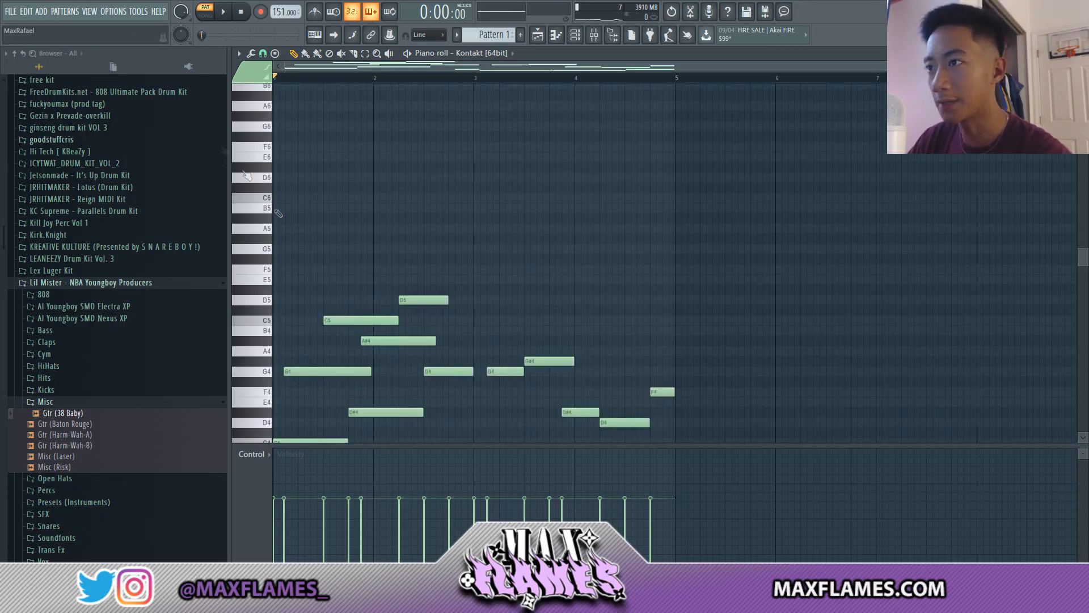
pyautogui.scroll(-3, 398, 274)
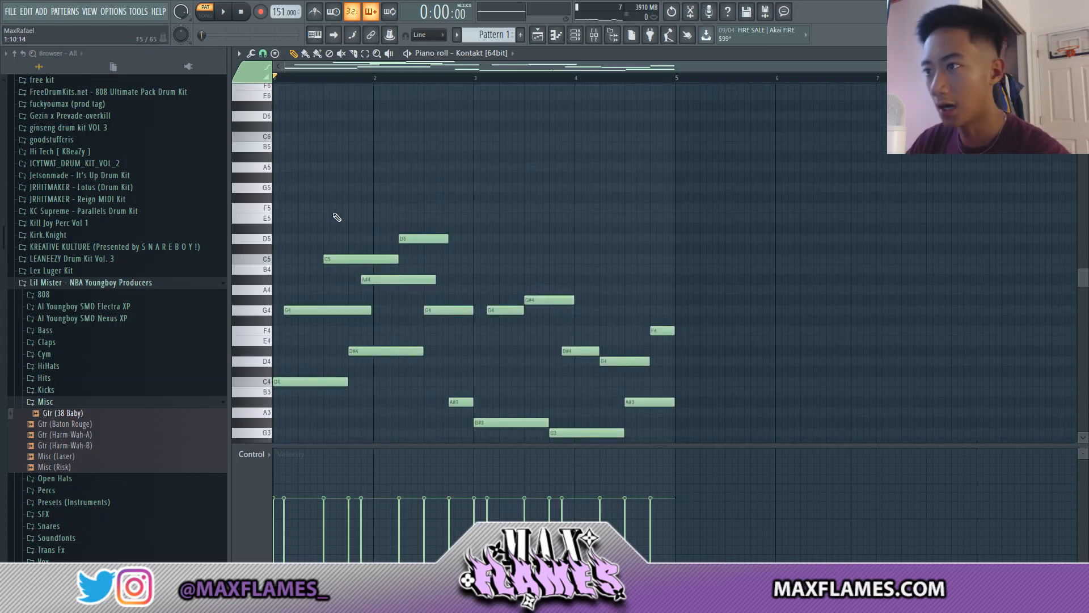
pyautogui.moveTo(297, 211)
pyautogui.mouseDown()
pyautogui.moveTo(277, 210)
pyautogui.moveTo(349, 209)
pyautogui.moveTo(355, 189)
pyautogui.mouseUp()
pyautogui.press('space')
pyautogui.click(350, 188)
pyautogui.press('space')
pyautogui.press('space')
pyautogui.scroll(3, 333, 227)
pyautogui.press('space')
pyautogui.press('space')
# Step: Shorten the C5 note in bar 1 so it ends before the G5, and trim the opening F5 slightly
pyautogui.scroll(-3, 383, 240)
pyautogui.scroll(2, 352, 205)
pyautogui.scroll(2, 354, 189)
pyautogui.moveTo(415, 259); pyautogui.dragTo(336, 260)
pyautogui.moveTo(339, 209); pyautogui.dragTo(329, 209)
pyautogui.press('space')
pyautogui.press('space')
# Step: Add a D#5 note just after the start of bar 3, nudge its timing and audition it
pyautogui.click(550, 229)
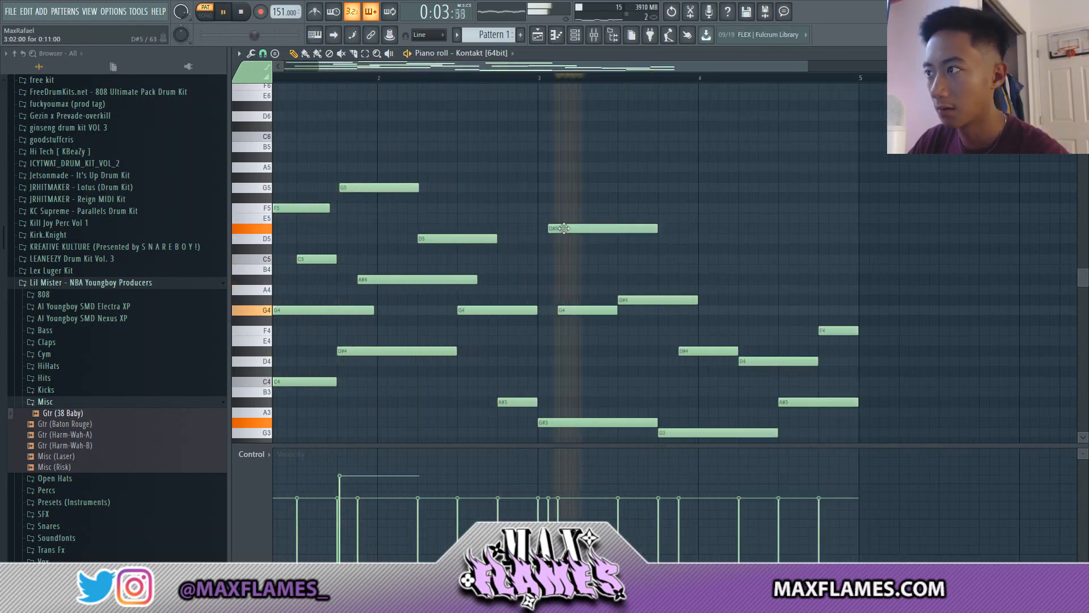
pyautogui.moveTo(549, 229); pyautogui.dragTo(543, 229)
pyautogui.press('space')
pyautogui.press('space')
pyautogui.scroll(-2, 549, 233)
# Step: Finish the top melody with a D5 note from late bar 3 and a C5 note in the second half of bar 4
pyautogui.click(667, 240)
pyautogui.scroll(-2, 567, 227)
pyautogui.scroll(4, 495, 210)
pyautogui.moveTo(721, 240); pyautogui.dragTo(675, 240)
pyautogui.press('space')
pyautogui.press('space')
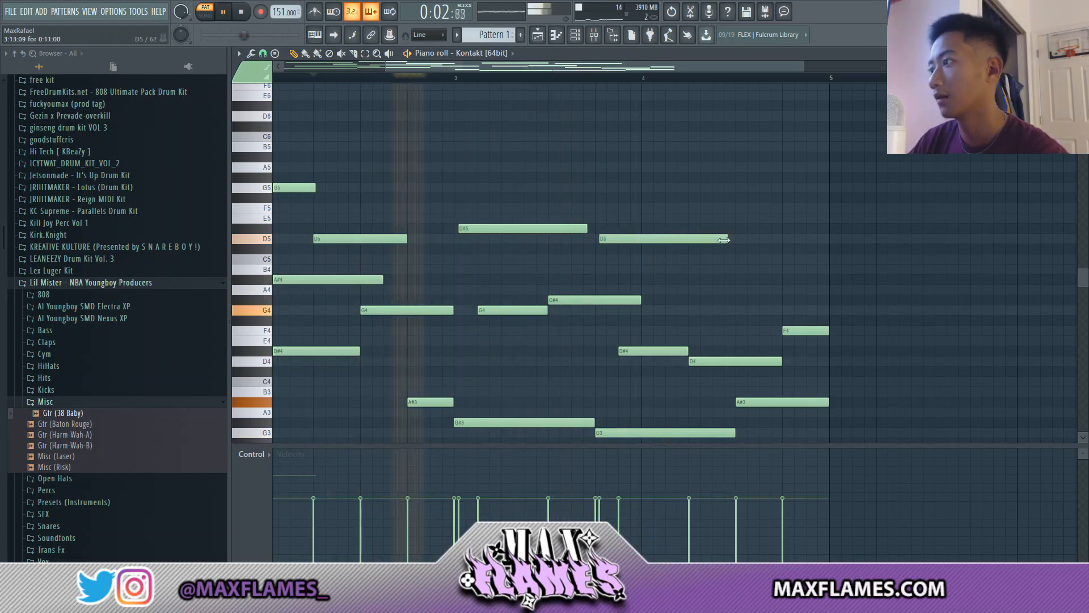
pyautogui.scroll(-2, 625, 239)
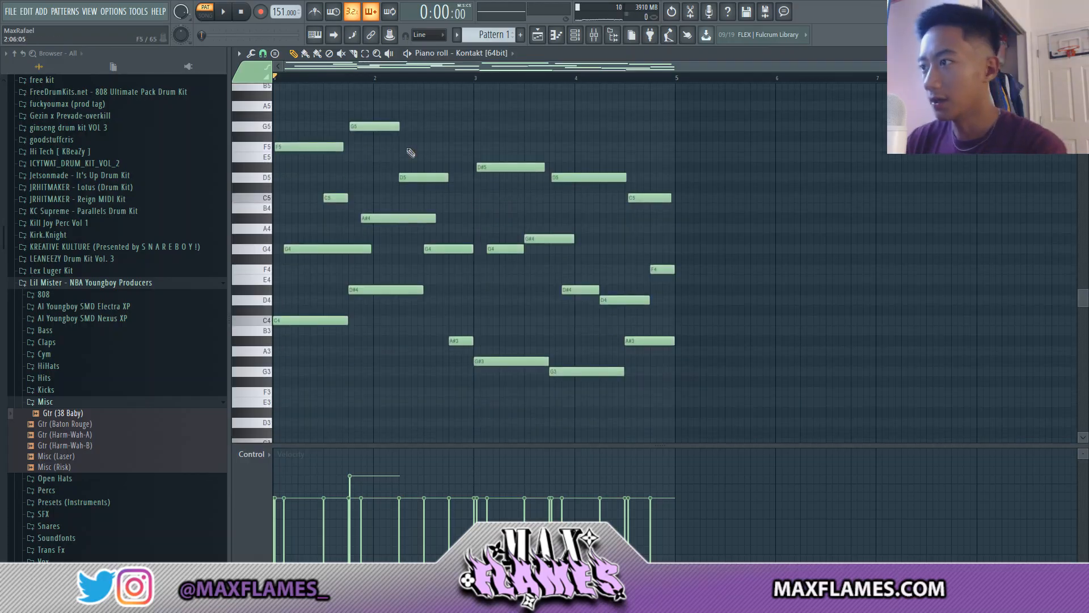
# Step: Duplicate the four-bar melody into bars 5 to 8 and deselect the copied notes
pyautogui.scroll(5, 457, 175)
pyautogui.scroll(-6, 470, 178)
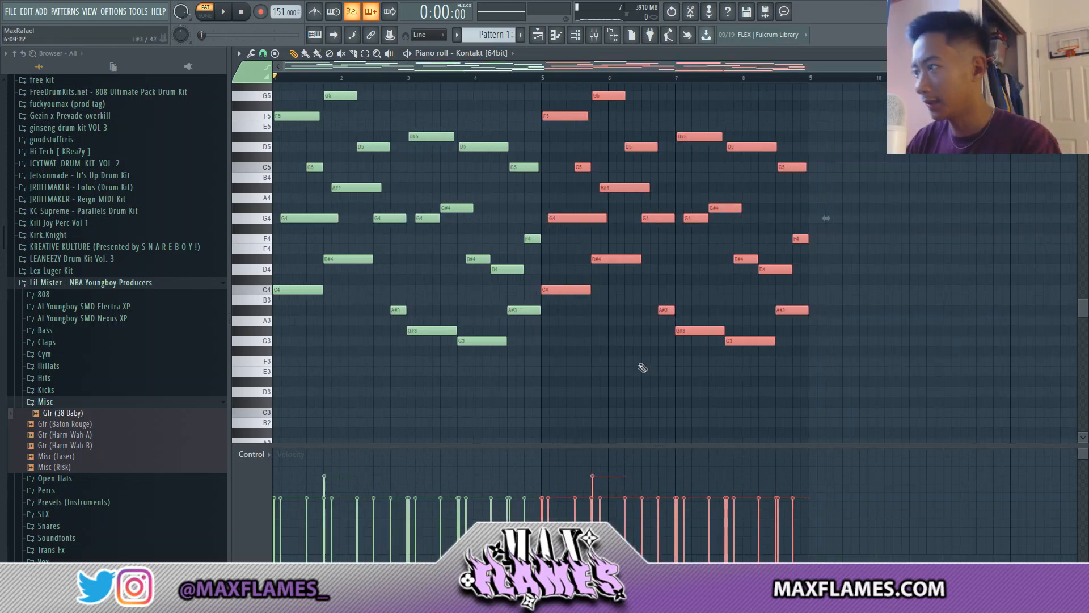
pyautogui.hotkey('ctrl', 'd')
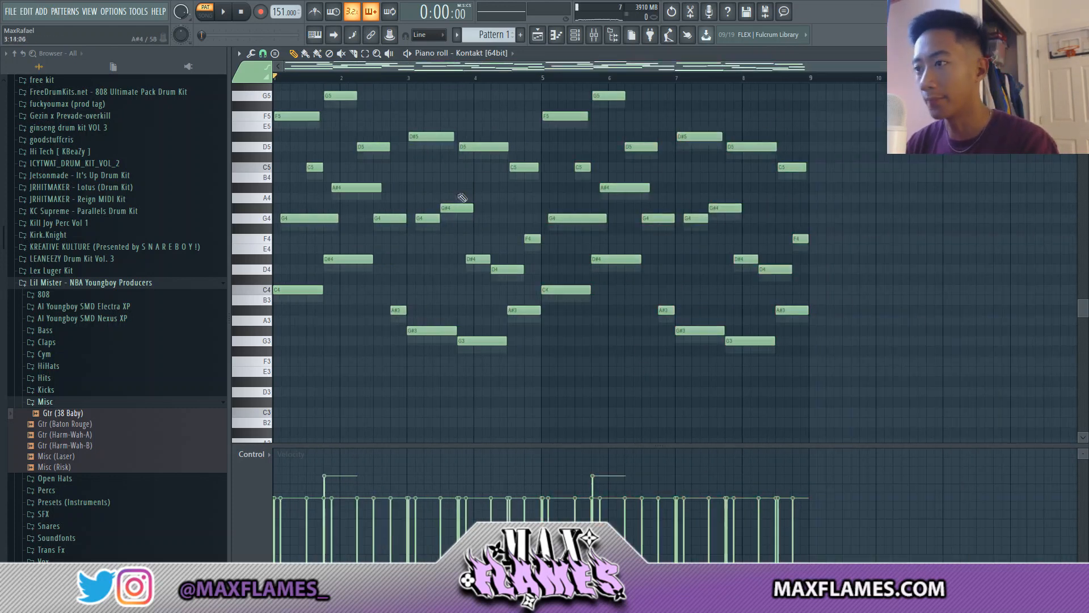
pyautogui.scroll(-3, 460, 202)
pyautogui.scroll(7, 456, 204)
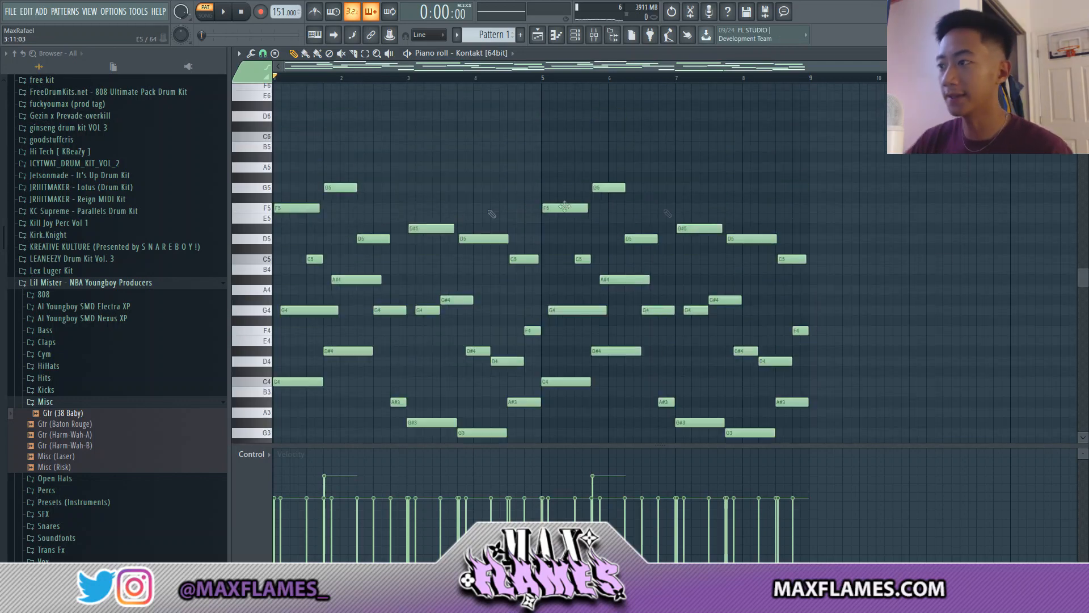
pyautogui.scroll(-2, 511, 193)
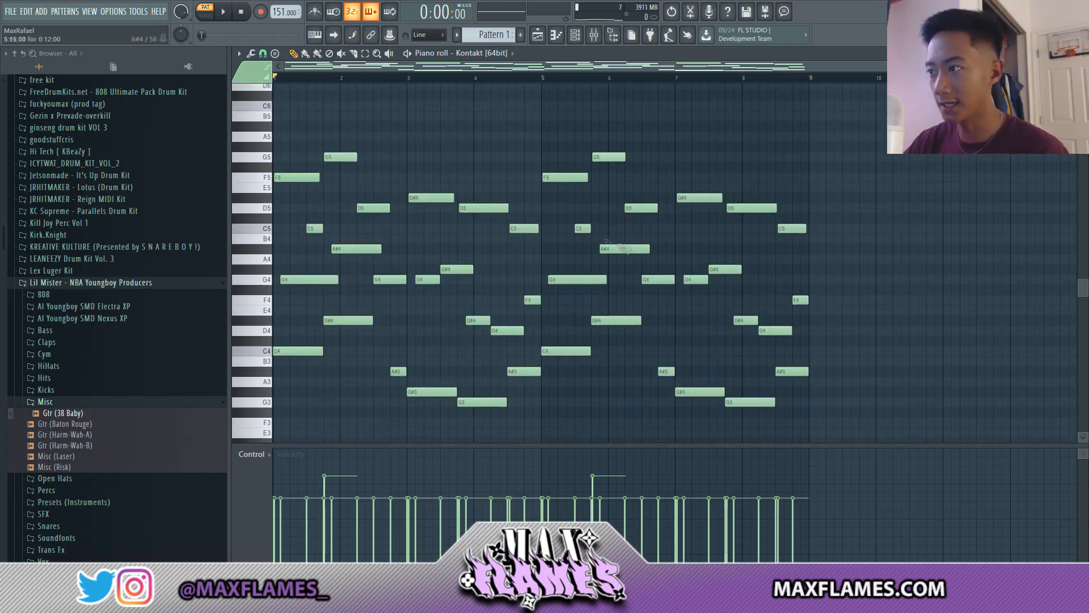
# Step: Randomize the velocities of all notes with the randomizer's velocity level at -35%
pyautogui.hotkey('alt', 'r')
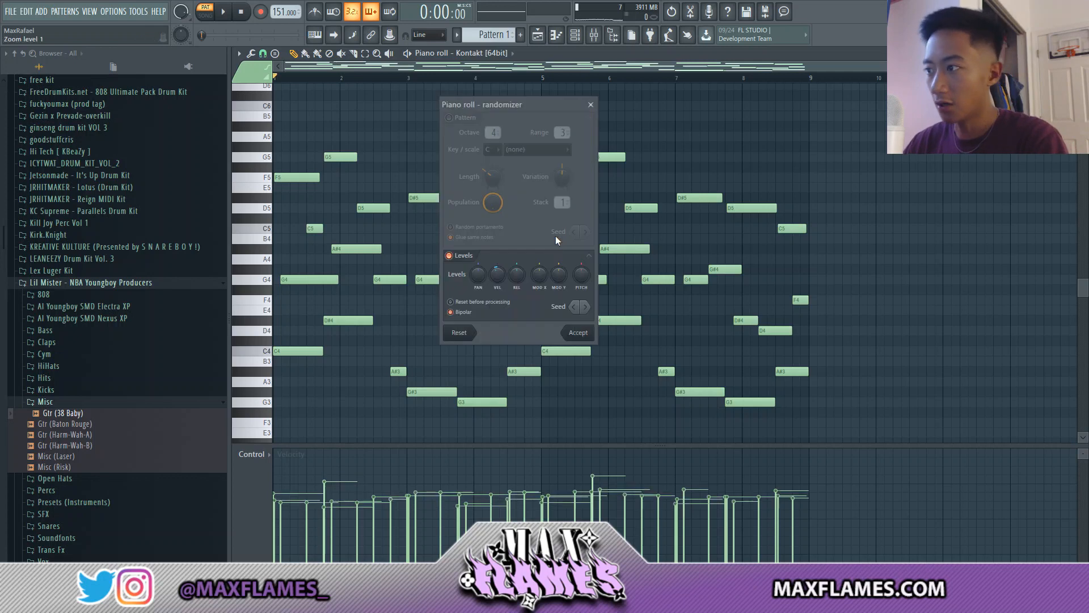
pyautogui.moveTo(502, 281)
pyautogui.mouseDown()
pyautogui.moveTo(501, 267)
pyautogui.moveTo(498, 277)
pyautogui.mouseUp()
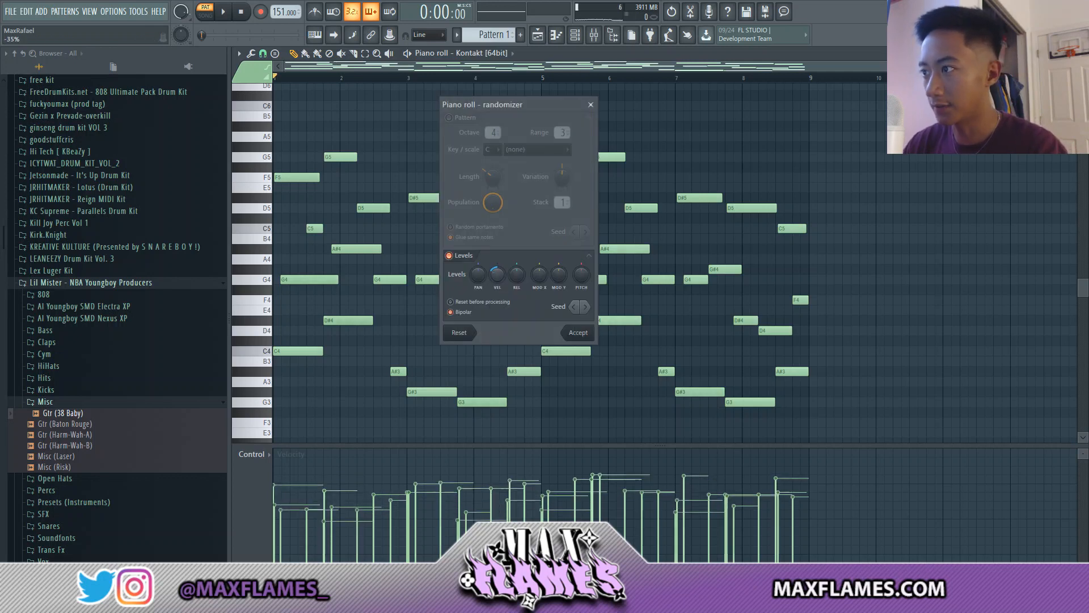
pyautogui.click(578, 333)
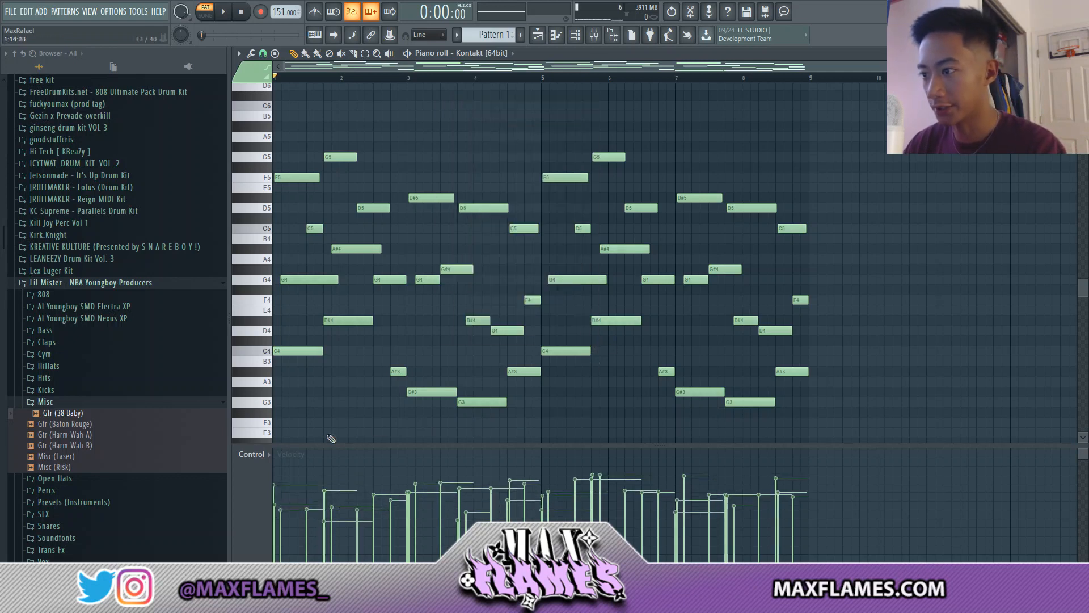
# Step: Enlarge the velocity lane below the piano roll and look over the varied note velocities
pyautogui.scroll(-2, 352, 440)
pyautogui.moveTo(377, 444); pyautogui.dragTo(383, 400)
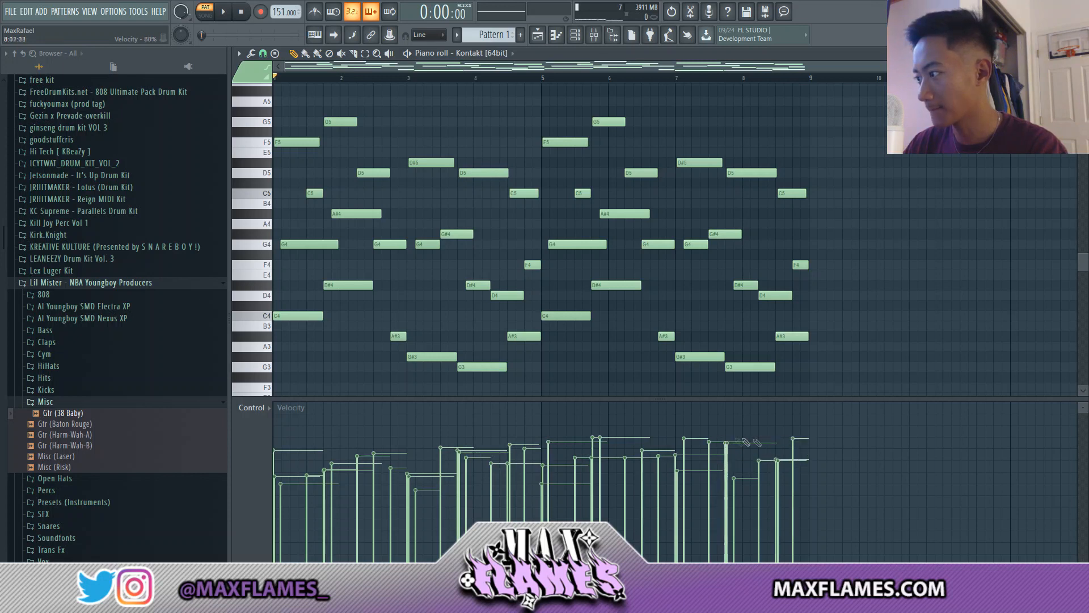
pyautogui.scroll(3, 623, 382)
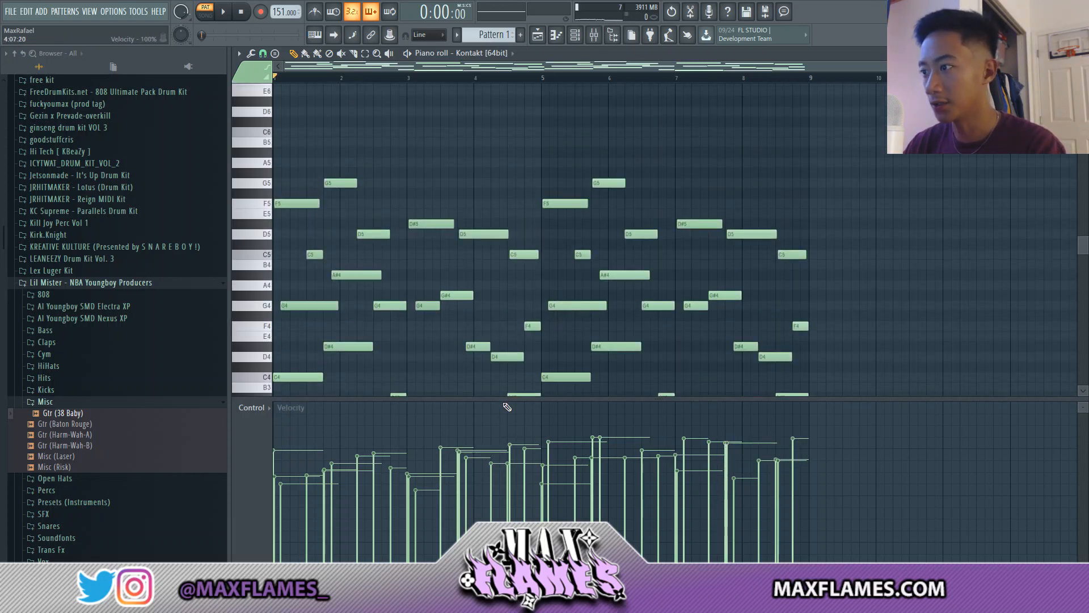
pyautogui.moveTo(507, 407); pyautogui.dragTo(502, 418)
pyautogui.scroll(-4, 498, 389)
# Step: Apply the Strum tool to the melody notes and play the eight-bar pattern back
pyautogui.hotkey('alt', 's')
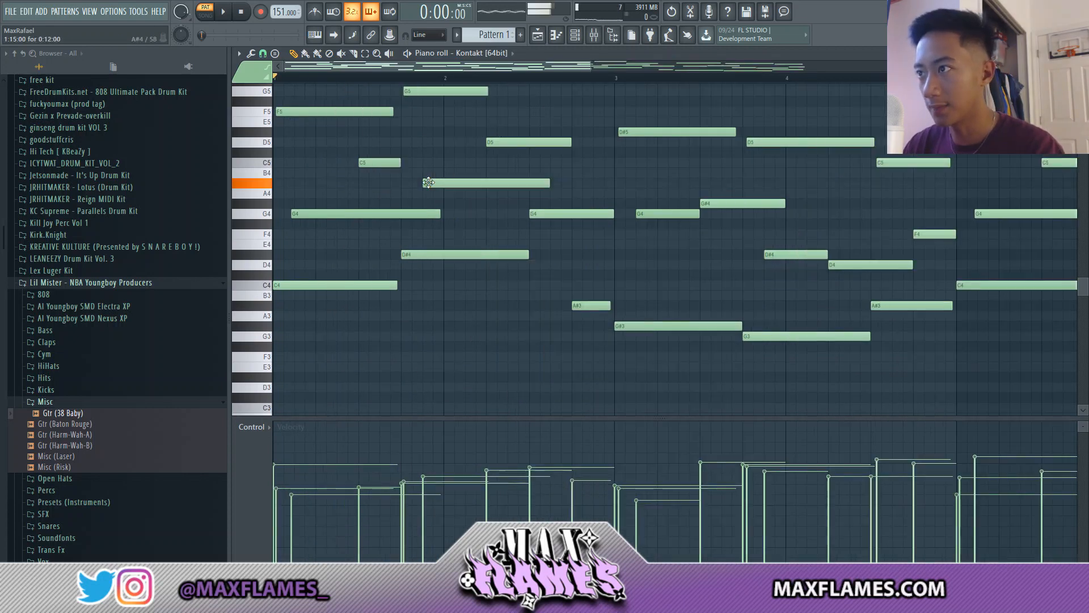
pyautogui.scroll(-3, 430, 182)
pyautogui.press('space')
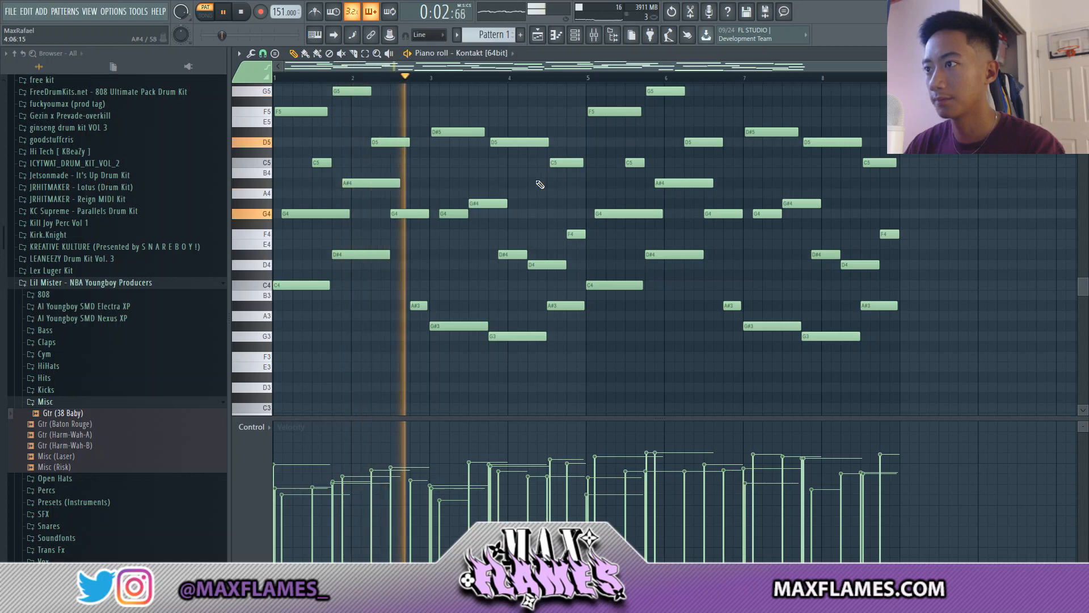
# Step: Replace the D#5 at the start of bar 7 with a G#5, raise the following D5 to G5, and play the pattern
pyautogui.scroll(2, 583, 195)
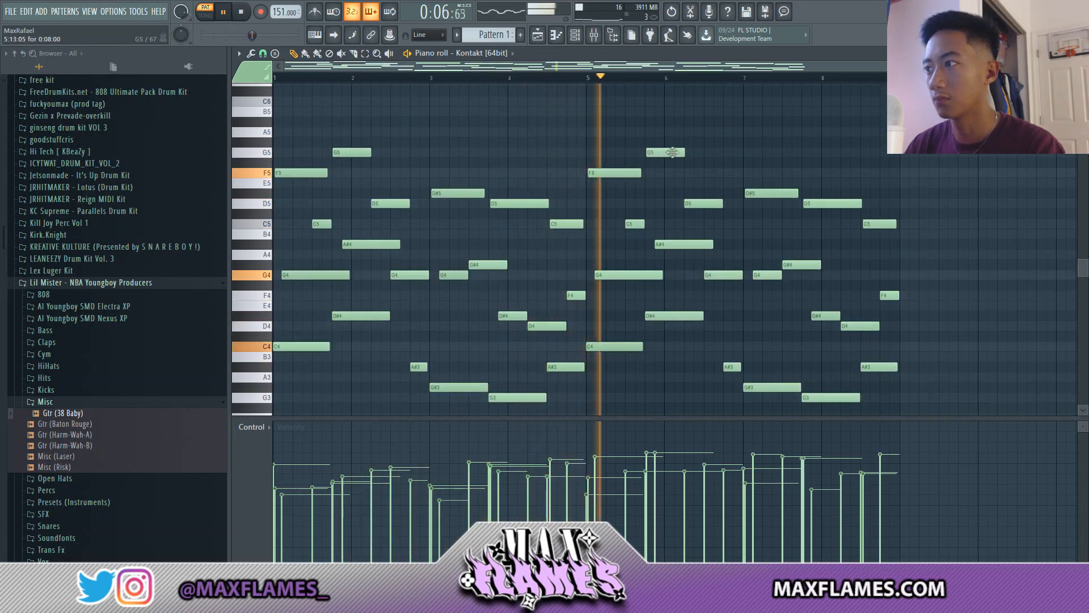
pyautogui.moveTo(768, 202); pyautogui.dragTo(749, 142)
pyautogui.press('space')
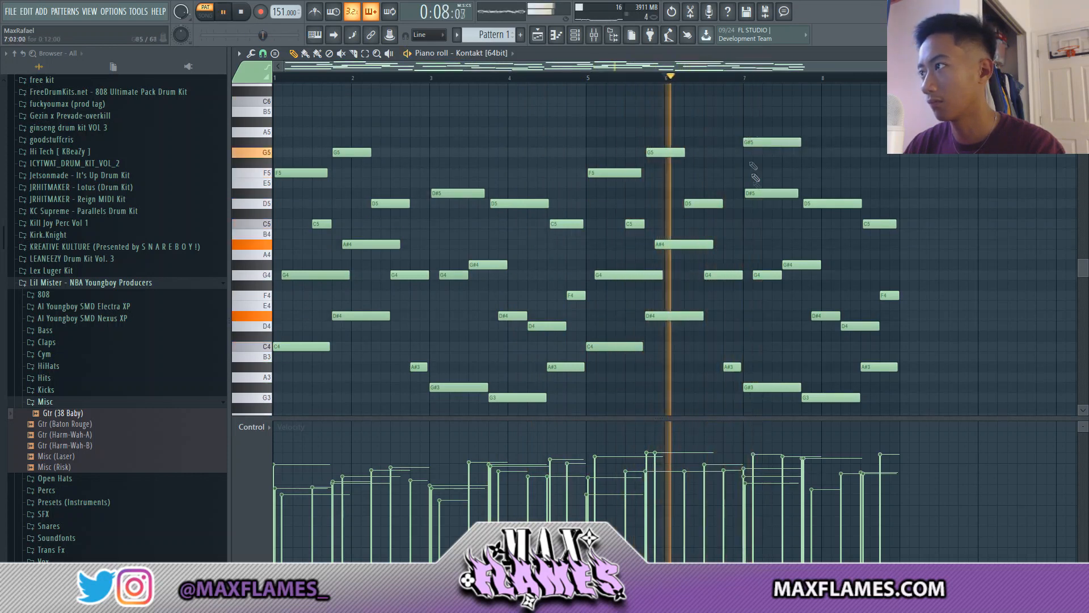
pyautogui.rightClick(760, 193)
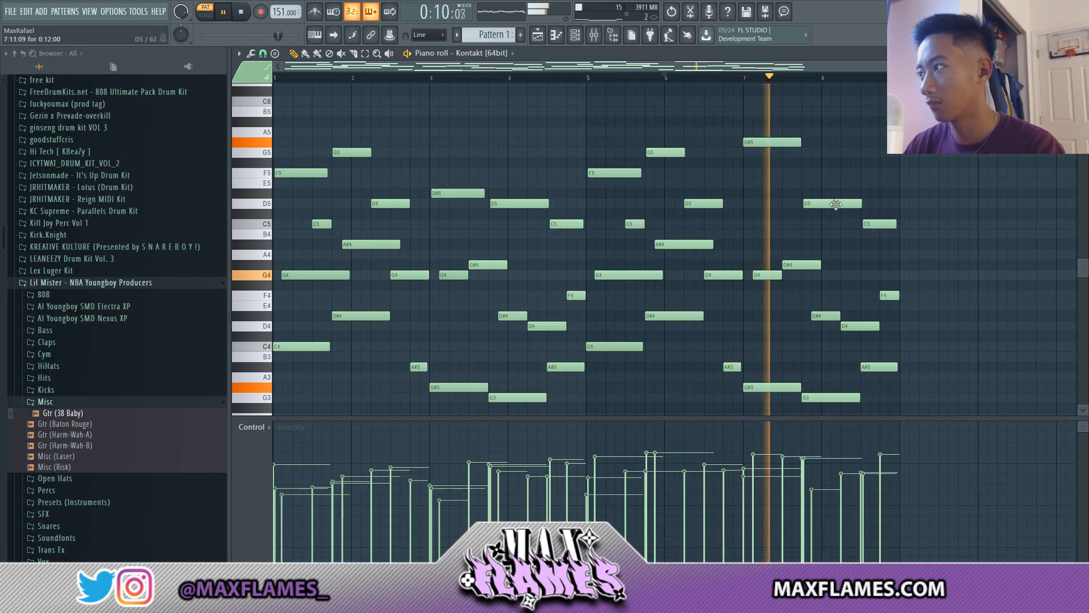
pyautogui.moveTo(836, 204); pyautogui.dragTo(836, 152)
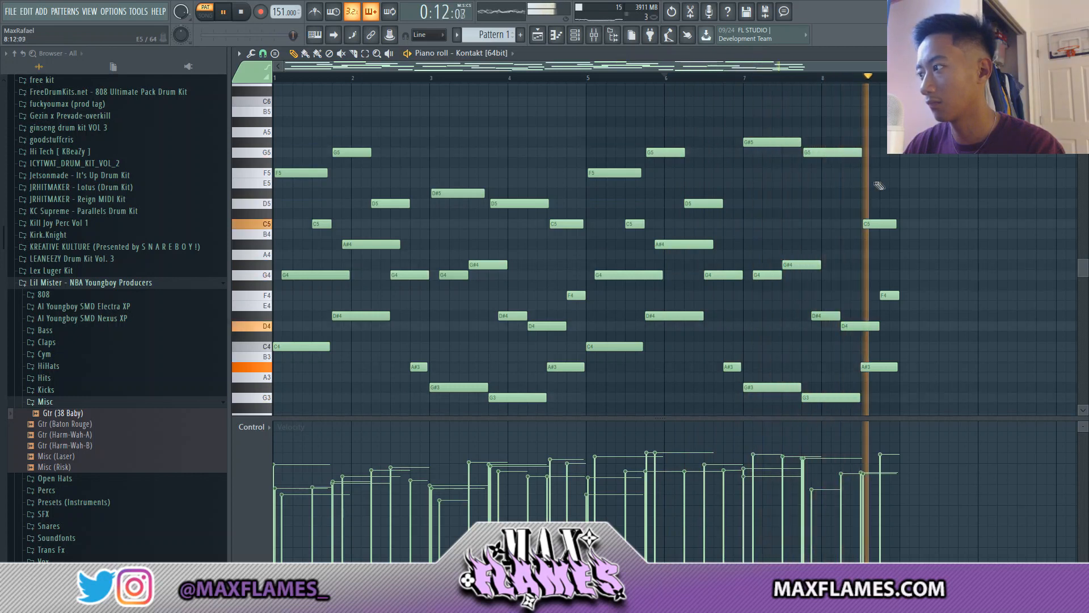
pyautogui.press('space')
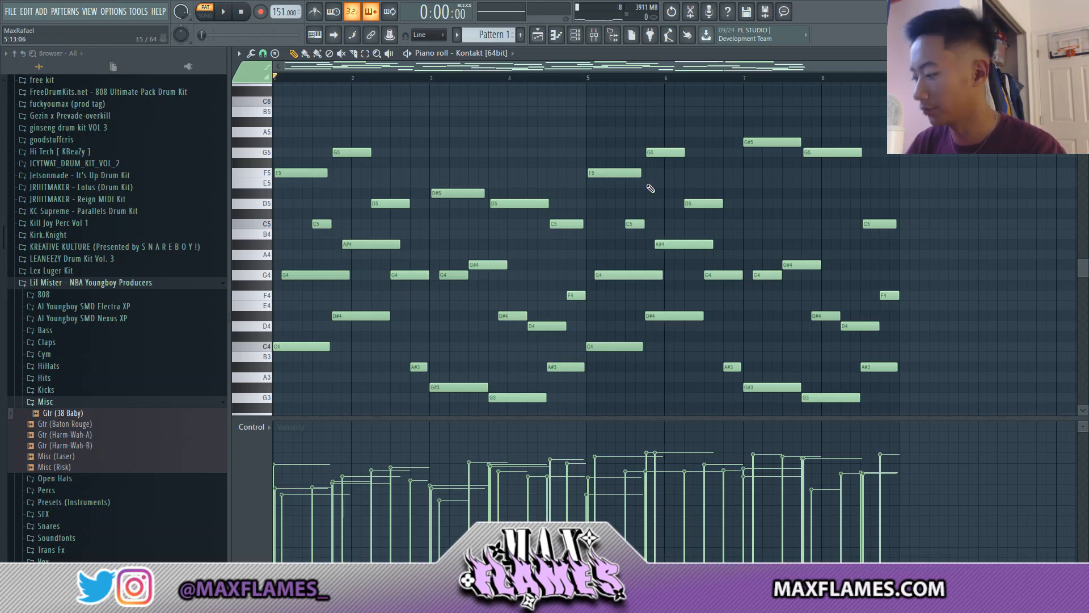
# Step: Transpose all Kontakt notes up two semitones and play the pattern back
pyautogui.hotkey('shift', 'Up')
pyautogui.hotkey('shift', 'Up')
pyautogui.press('space')
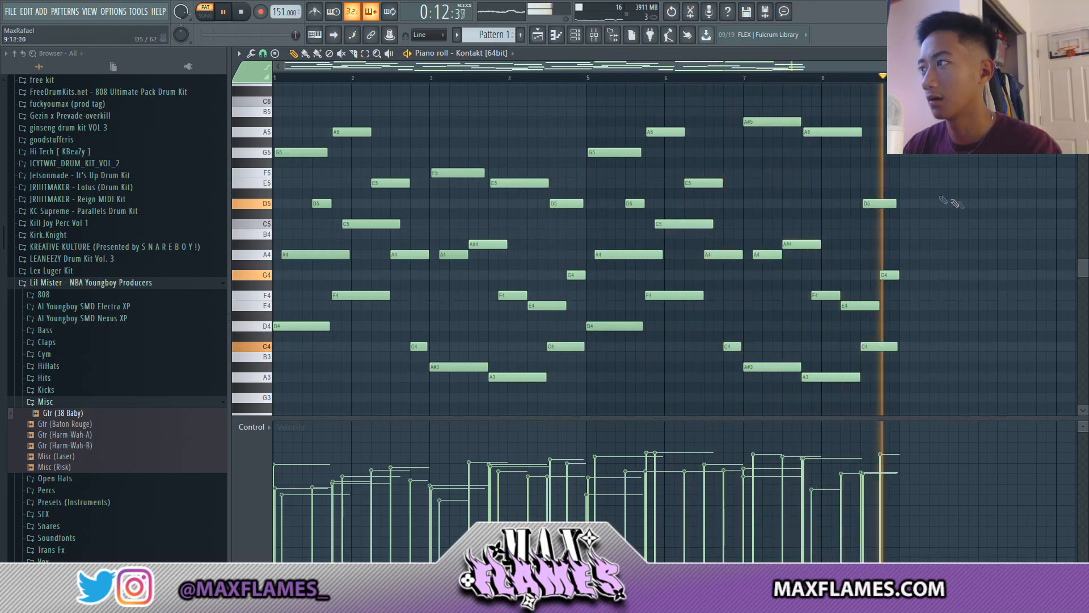
pyautogui.press('space')
# Step: Open the Keyscape instrument from the channel rack, then bring up its piano roll
pyautogui.press('F6')
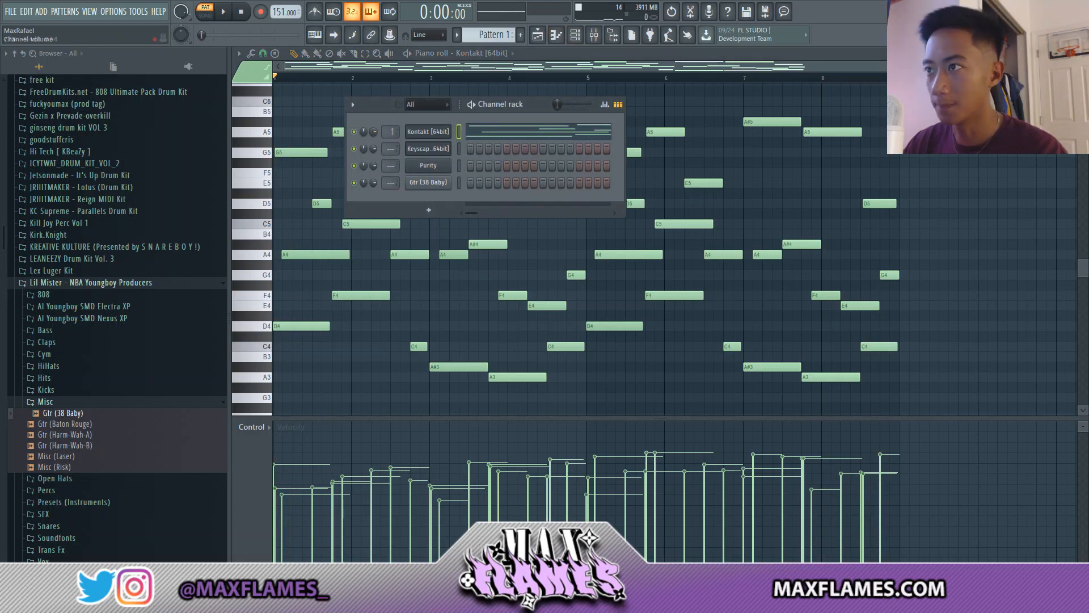
pyautogui.click(442, 150)
pyautogui.moveTo(493, 151); pyautogui.dragTo(488, 200)
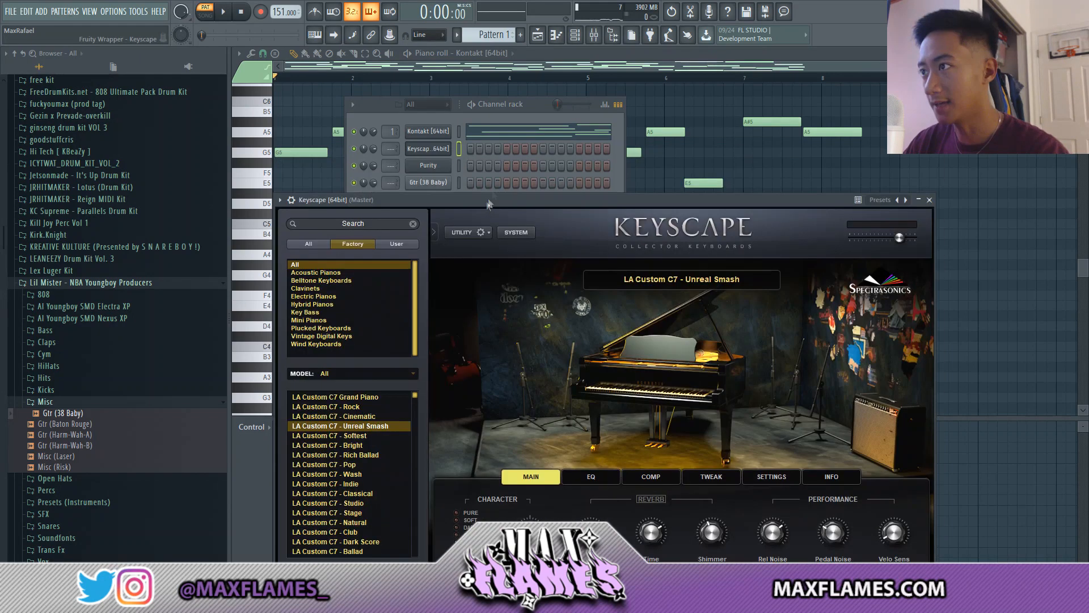
pyautogui.rightClick(445, 149)
pyautogui.click(471, 149)
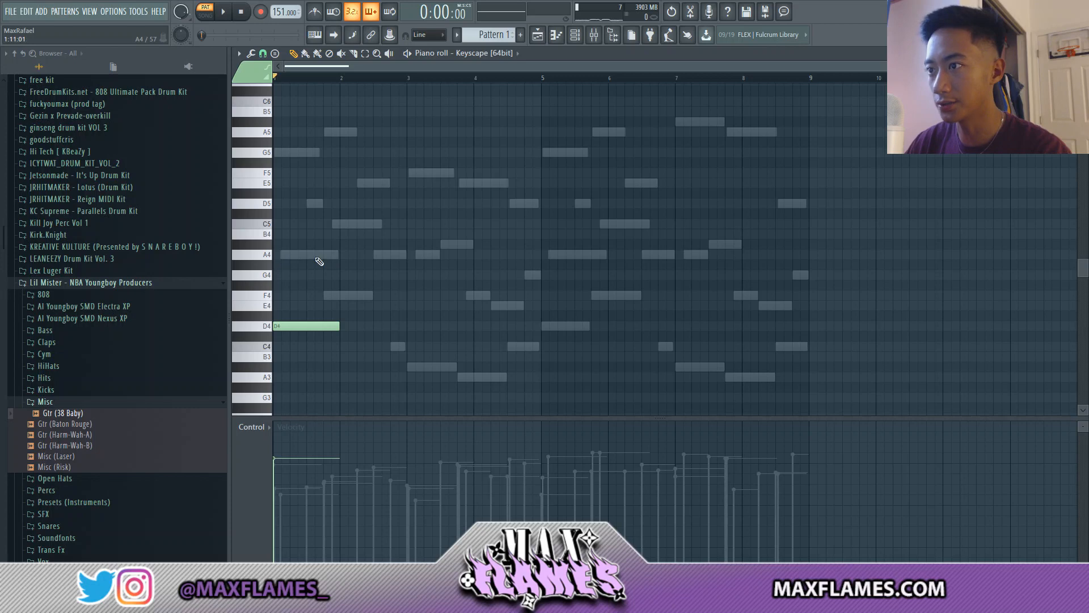
# Step: Draw piano notes D4, A4 and G5 at bar 1, F4 and E5 late in bar 1, and A#3, A4 and F5 at bar 3
pyautogui.scroll(3, 290, 233)
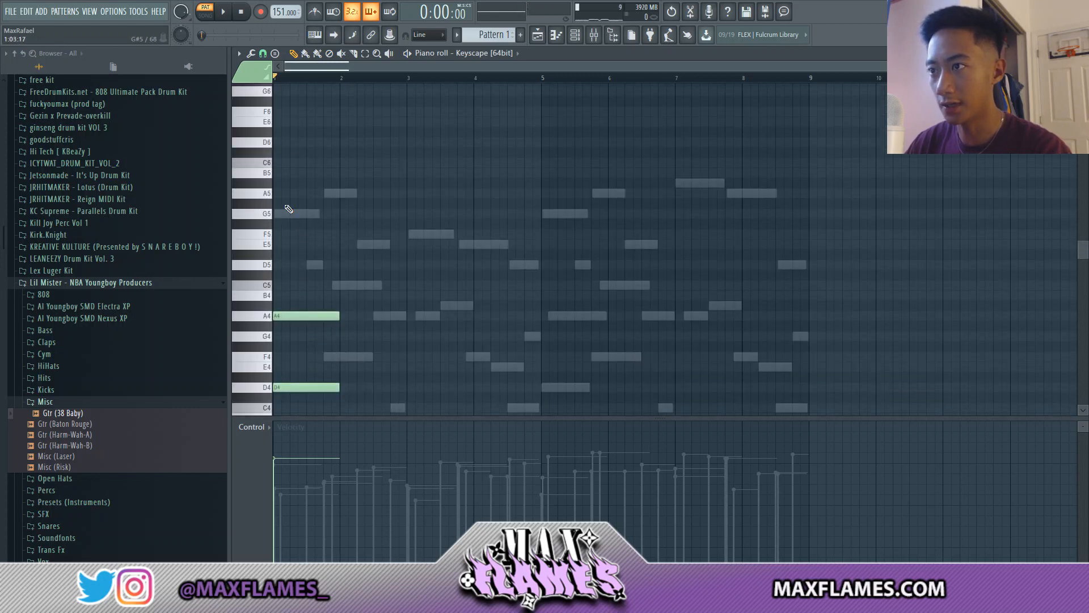
pyautogui.press('space')
pyautogui.scroll(-3, 431, 295)
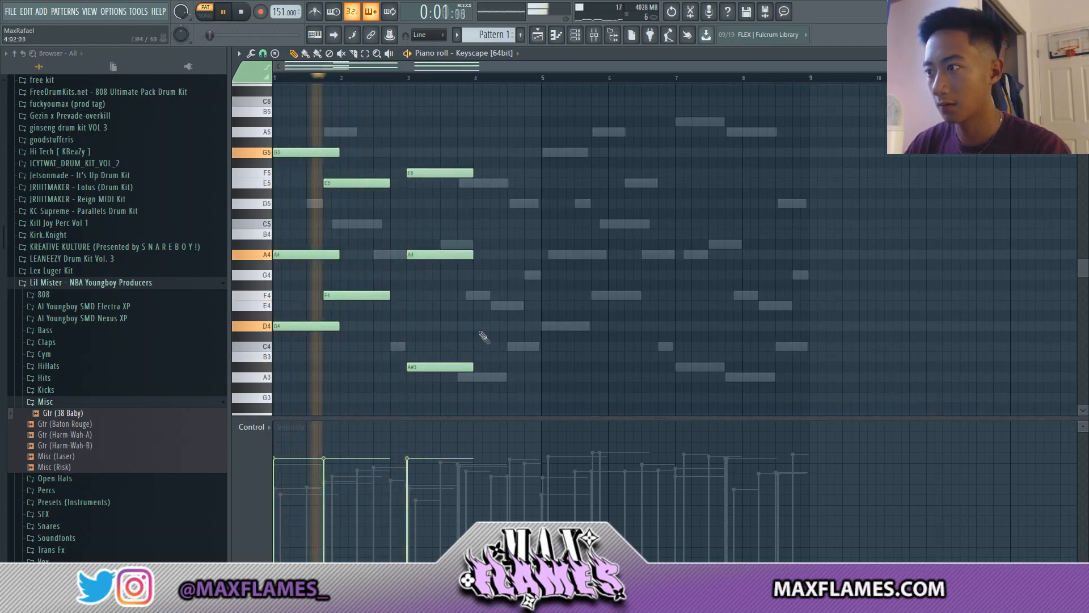
# Step: Change the bar 3 chord to a shortened A#3, A#4 and F5, followed by A3, E4 and E5 held to the end of bar 4
pyautogui.click(475, 295)
pyautogui.moveTo(472, 368); pyautogui.dragTo(457, 367)
pyautogui.click(476, 244)
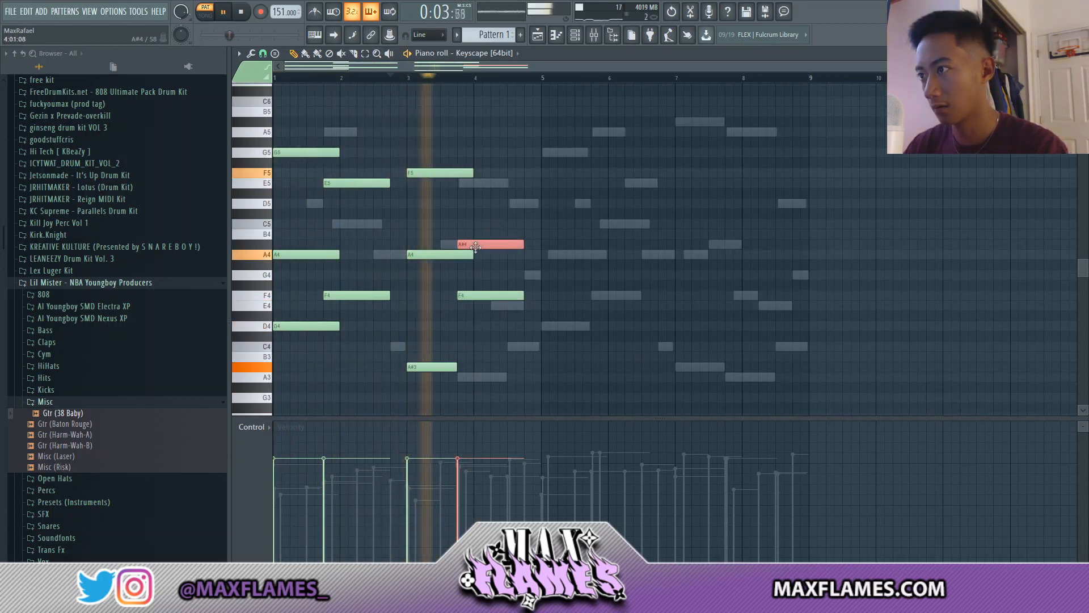
pyautogui.hotkey('ctrl', 'z')
pyautogui.hotkey('ctrl', 'z')
pyautogui.moveTo(522, 376); pyautogui.dragTo(533, 379)
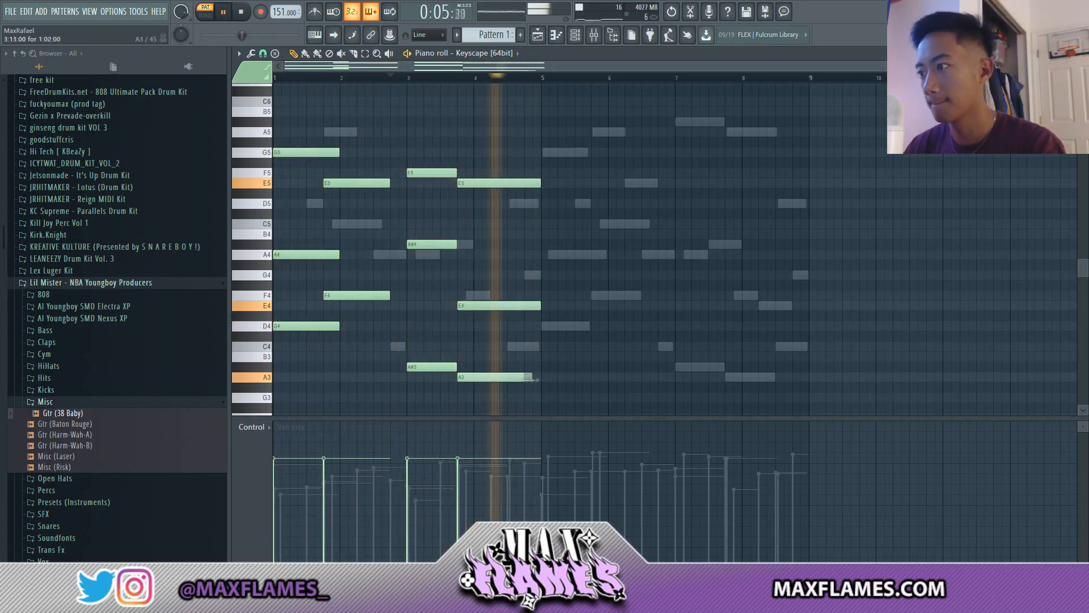
# Step: Raise the piano chords one octave and layer D6, C6, D6 and C#6 counter-melody notes across bars 1 to 4
pyautogui.hotkey('ctrl', 'Up')
pyautogui.scroll(7, 534, 379)
pyautogui.click(295, 234)
pyautogui.click(346, 254)
pyautogui.click(429, 234)
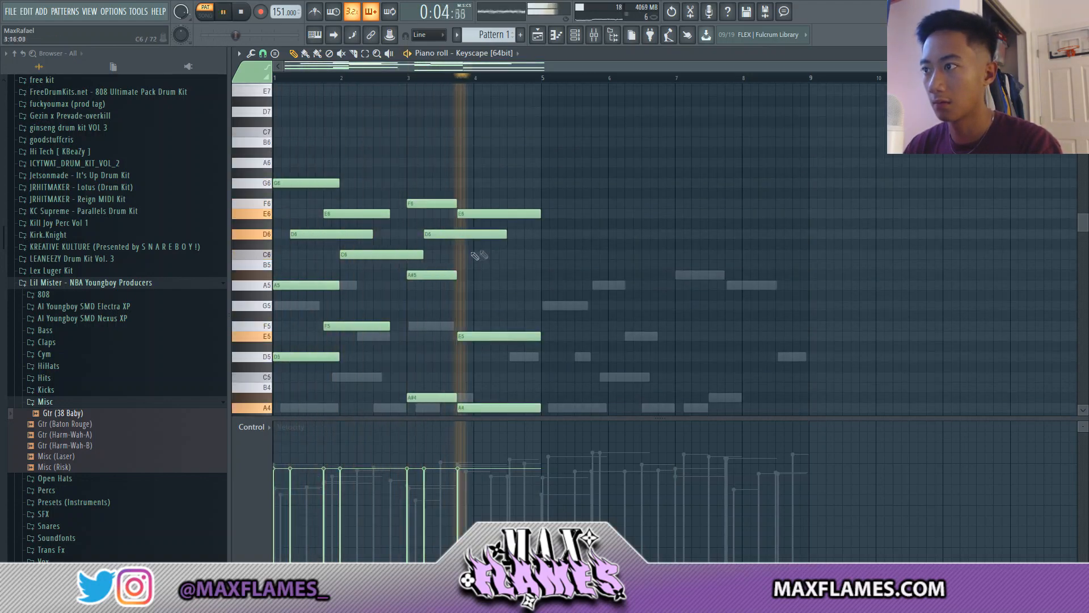
pyautogui.scroll(-2, 477, 261)
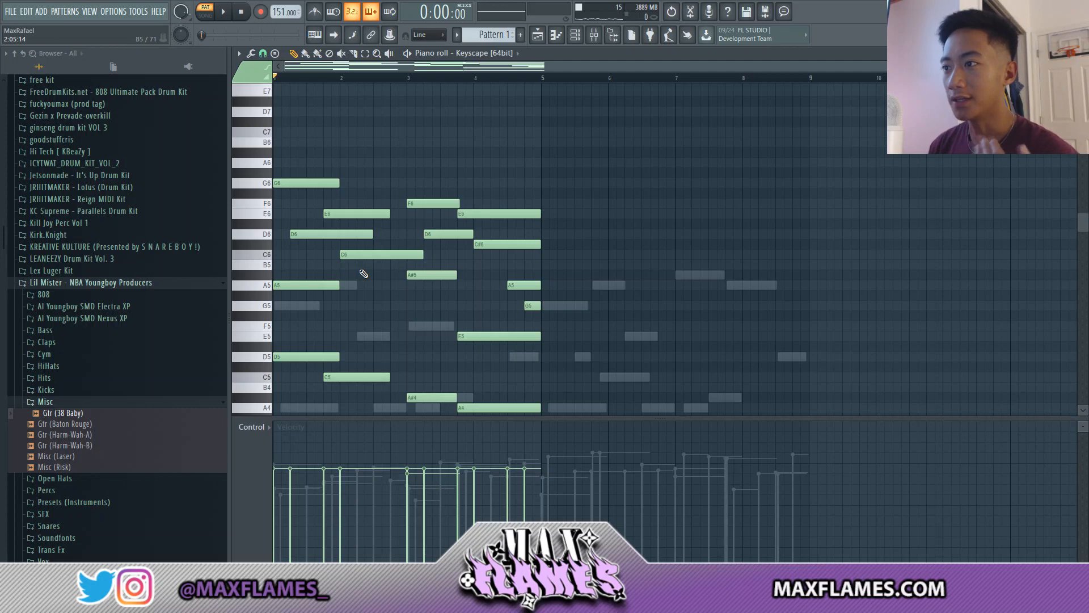
# Step: Add a high melody between D7 and A7 over bars 1 to 4, extend its final D7 to the bar's end, and play it
pyautogui.scroll(-2, 320, 212)
pyautogui.scroll(3, 357, 180)
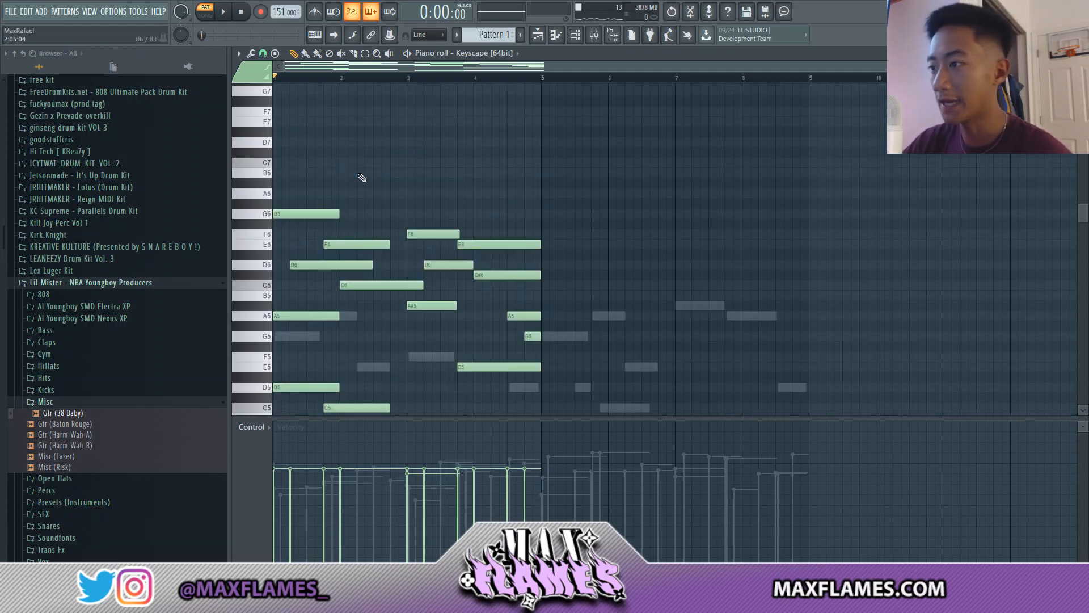
pyautogui.scroll(-2, 360, 177)
pyautogui.scroll(4, 358, 182)
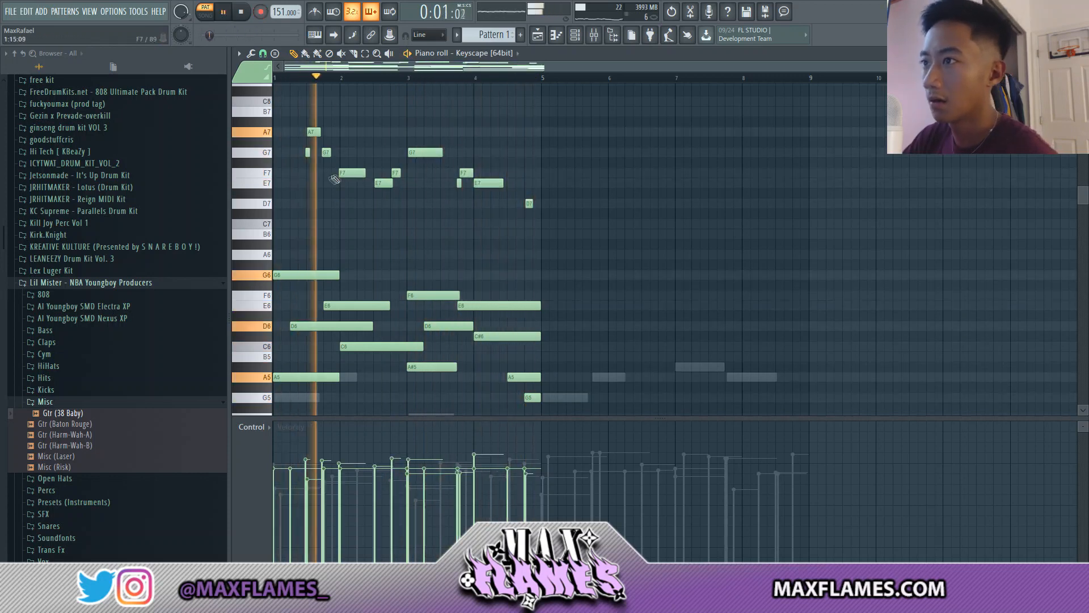
pyautogui.scroll(3, 332, 182)
pyautogui.scroll(-2, 480, 188)
pyautogui.press('space')
pyautogui.scroll(2, 631, 204)
pyautogui.moveTo(627, 205); pyautogui.dragTo(642, 205)
pyautogui.press('space')
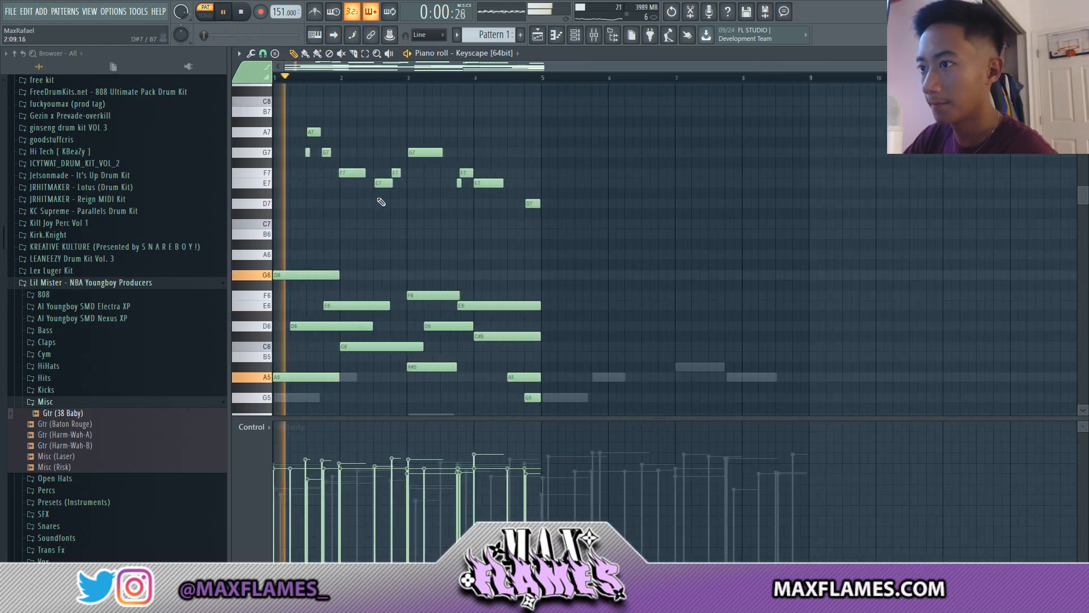
# Step: Apply quick legato to the short G7 and the A7 in bar 1 so that the grace note ends where A7 begins
pyautogui.scroll(2, 350, 147)
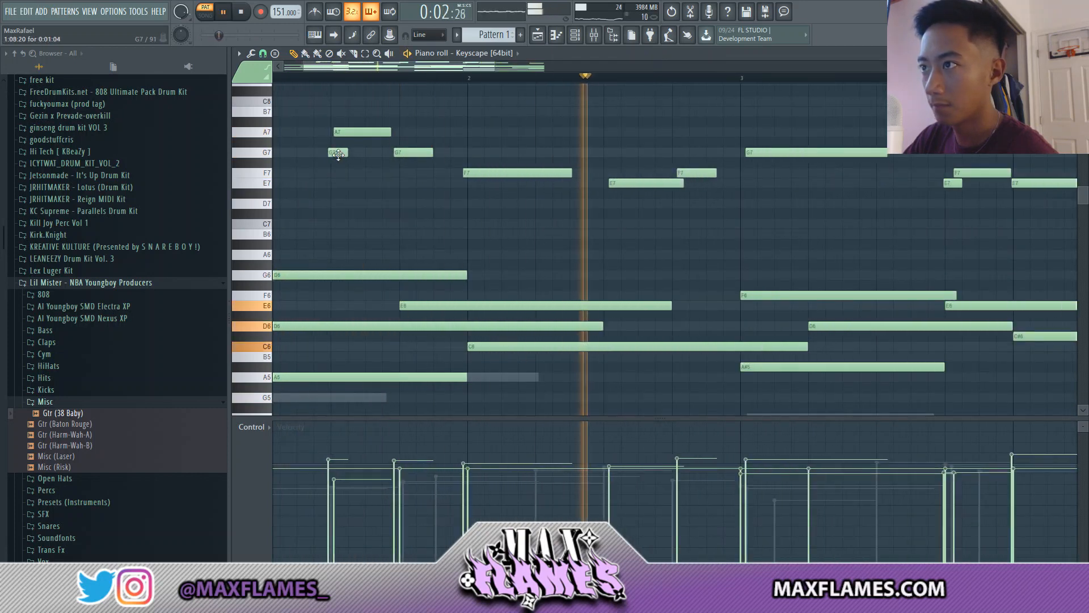
pyautogui.moveTo(354, 160); pyautogui.dragTo(332, 128)
pyautogui.hotkey('ctrl', 'l')
pyautogui.hotkey('ctrl', 'd')
pyautogui.scroll(-2, 456, 165)
pyautogui.press('space')
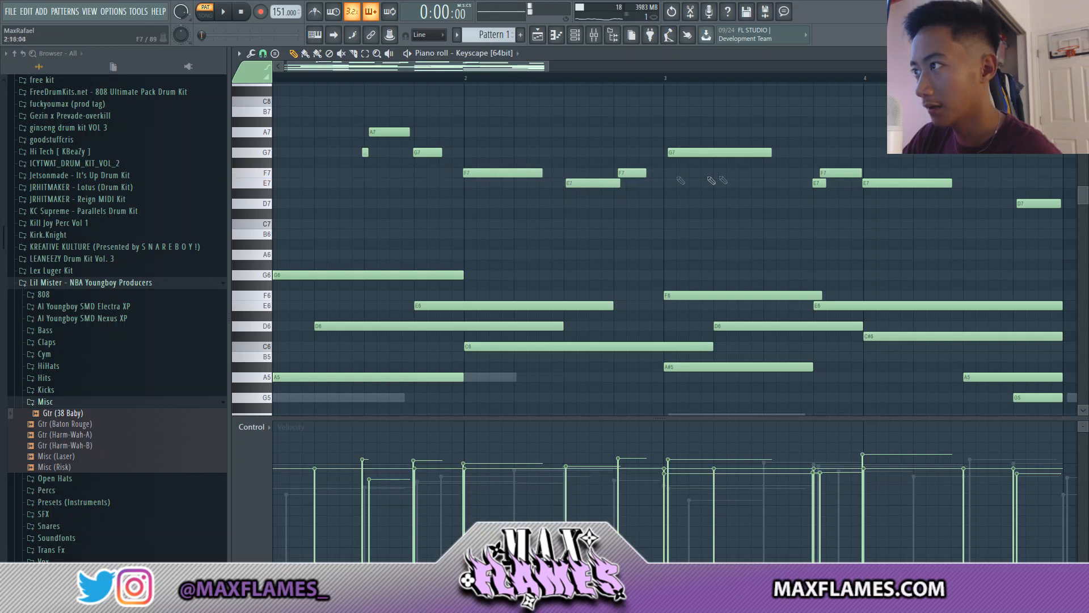
# Step: Trim the short E7 grace note late in bar 3 to end where the following F7 begins
pyautogui.scroll(3, 626, 176)
pyautogui.scroll(-3, 638, 171)
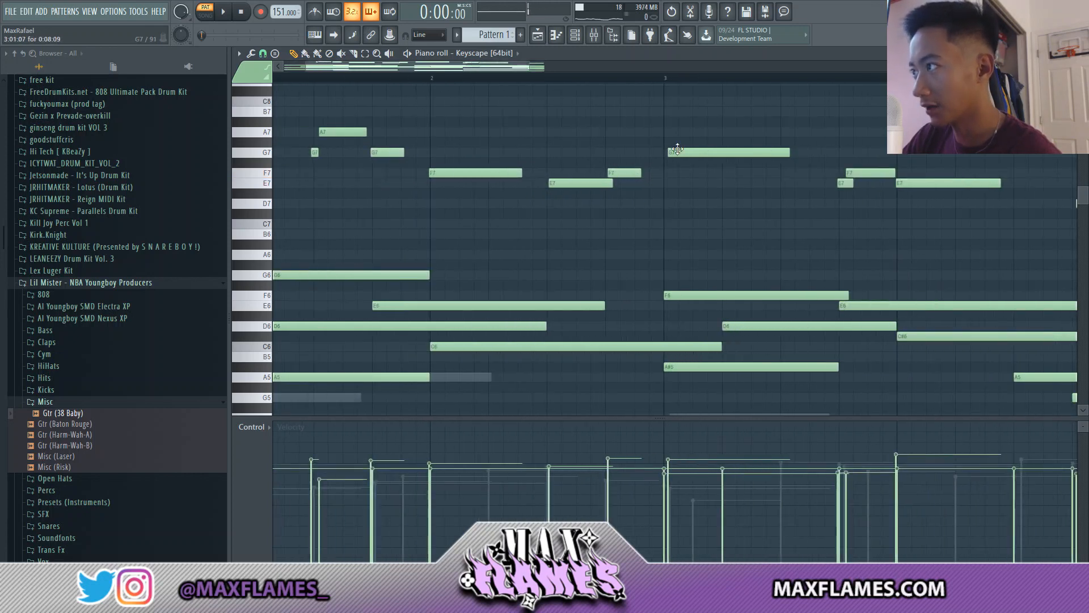
pyautogui.scroll(-3, 674, 155)
pyautogui.scroll(5, 659, 185)
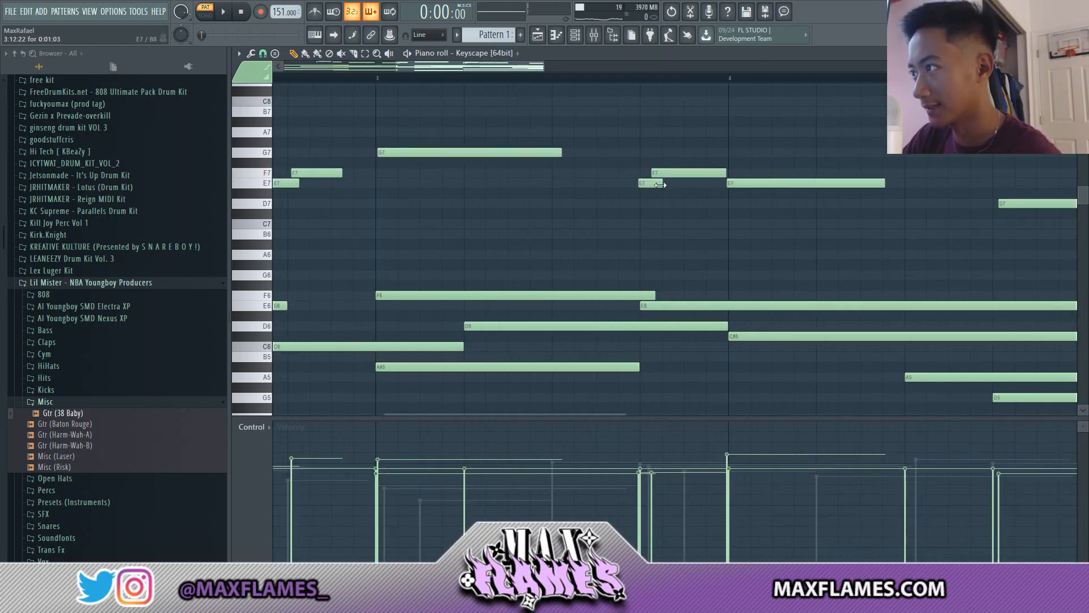
pyautogui.scroll(-3, 693, 201)
pyautogui.scroll(3, 775, 212)
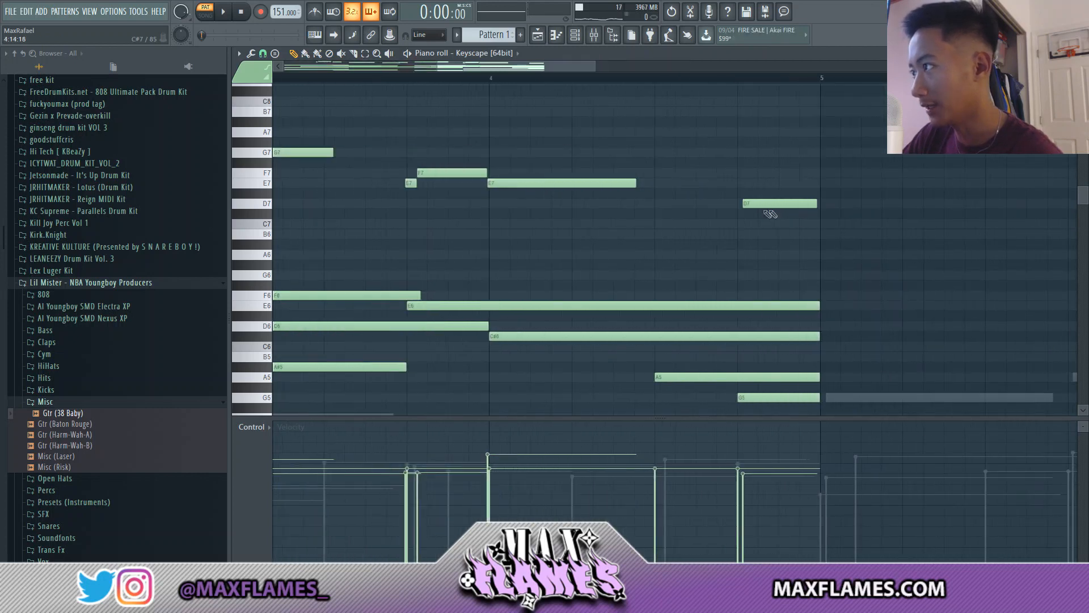
# Step: Lower all Keyscape notes one octave and duplicate the four-bar part into bars 5 to 8
pyautogui.scroll(-5, 692, 226)
pyautogui.hotkey('ctrl', 'Down')
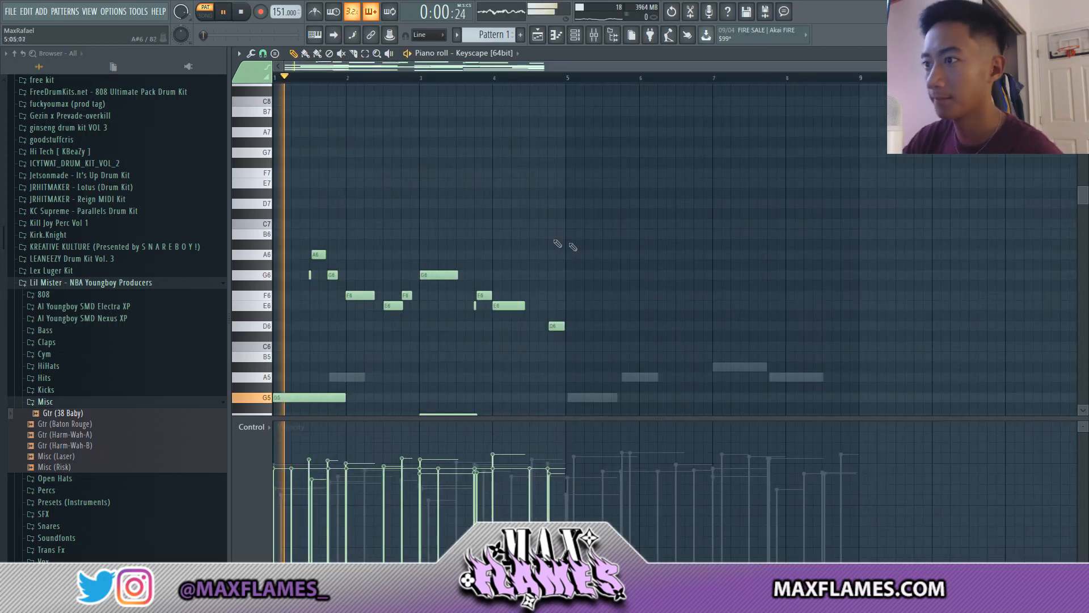
pyautogui.scroll(-5, 558, 244)
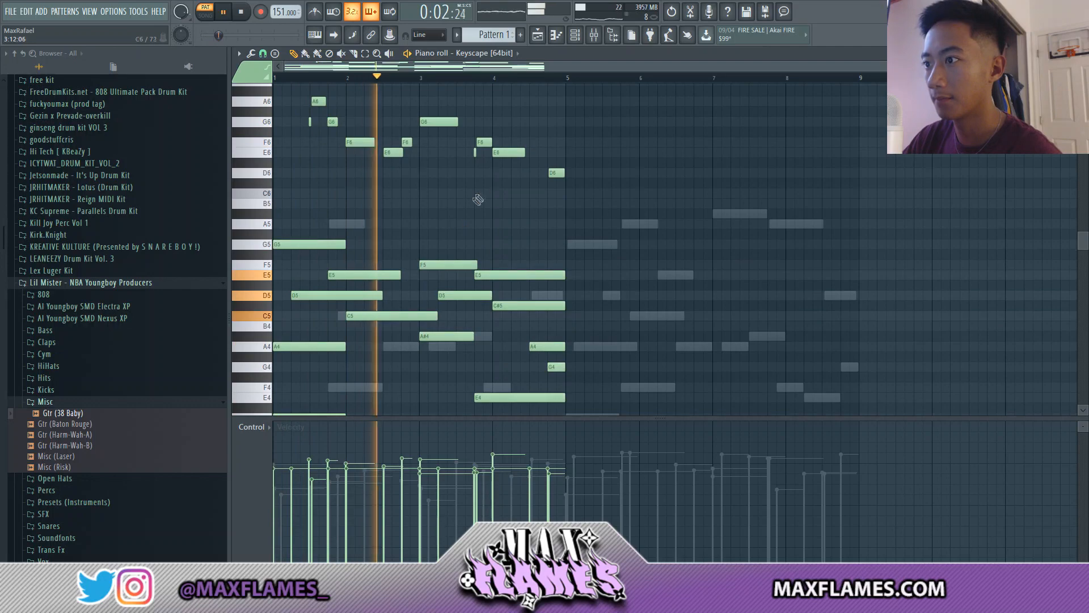
pyautogui.scroll(-4, 482, 194)
pyautogui.scroll(3, 491, 187)
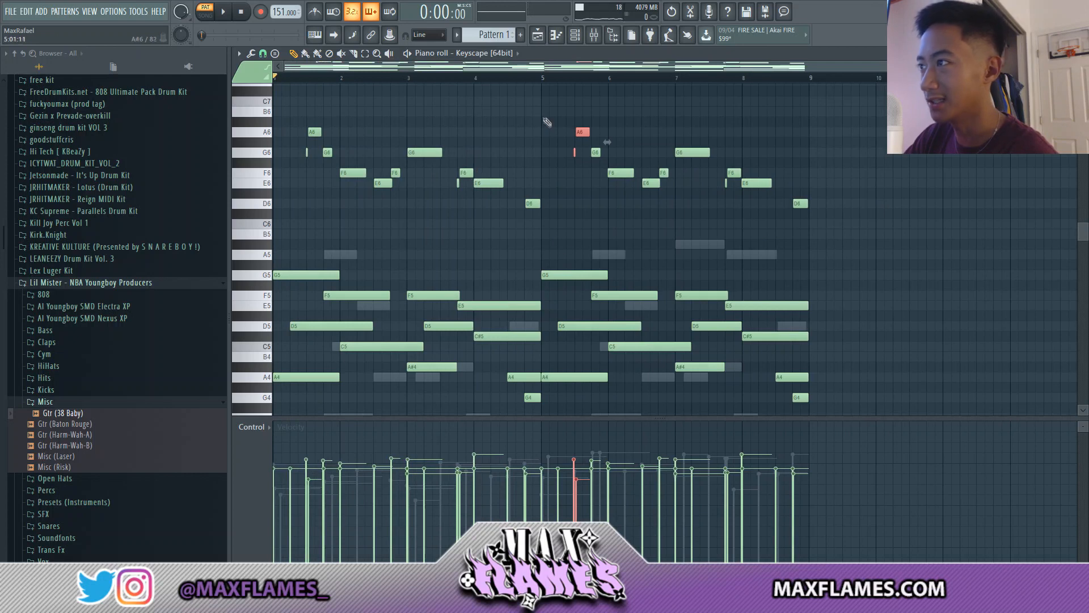
# Step: Lower the short grace note and the note after it in bar 5 to E6 and F6, and play from bar 4
pyautogui.scroll(2, 547, 122)
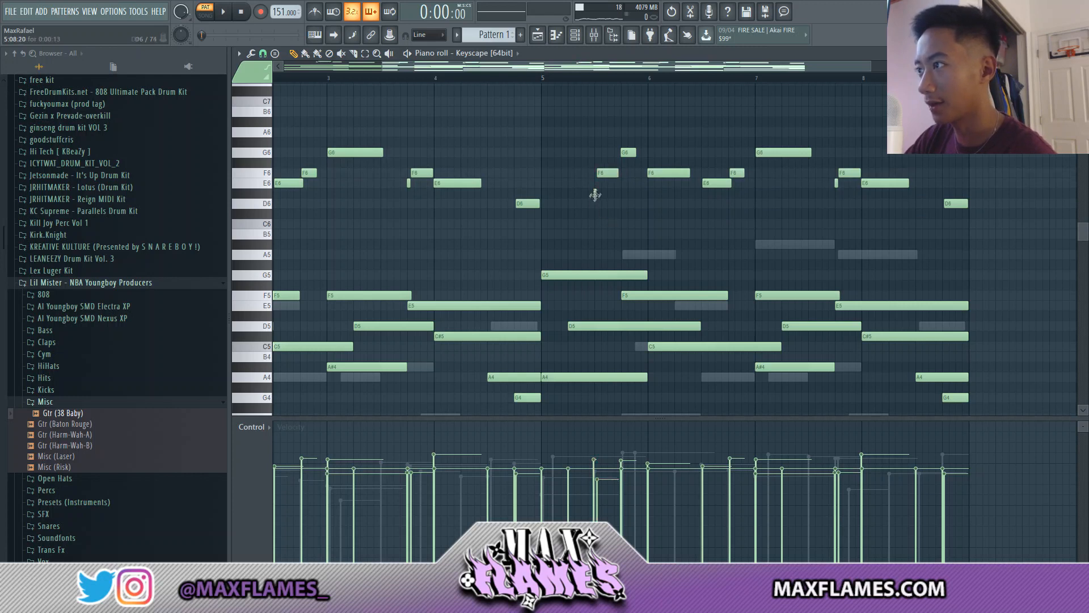
pyautogui.click(502, 82)
pyautogui.press('space')
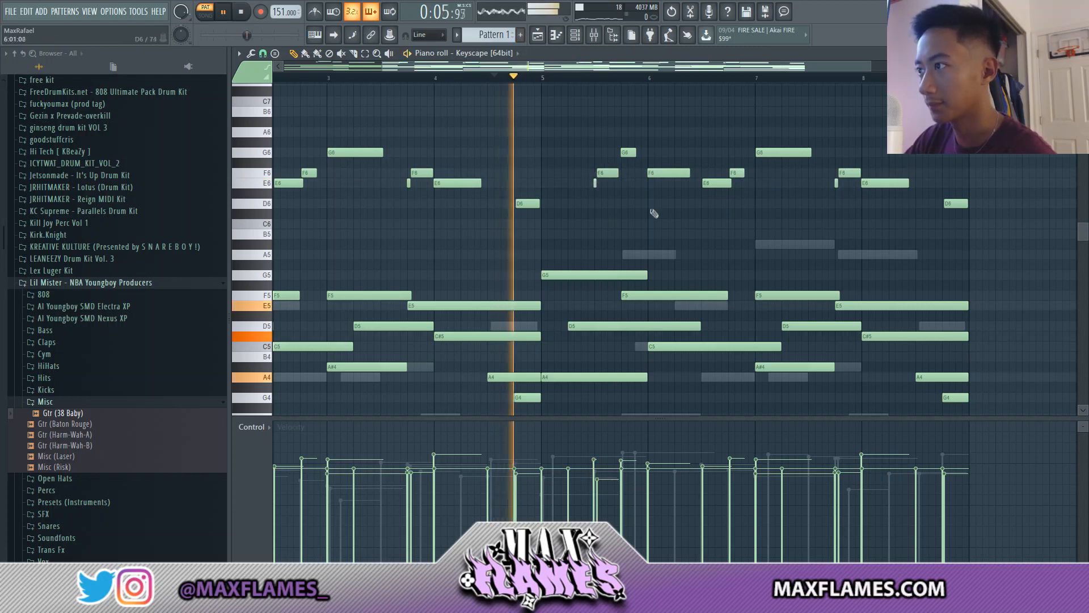
pyautogui.press('space')
pyautogui.press('space')
# Step: Lower the last high note of bar 5 to E6 and the first high note of bar 6 to D6, and play back
pyautogui.moveTo(628, 152)
pyautogui.mouseDown()
pyautogui.moveTo(629, 184)
pyautogui.moveTo(665, 205)
pyautogui.mouseUp()
pyautogui.press('space')
pyautogui.press('space')
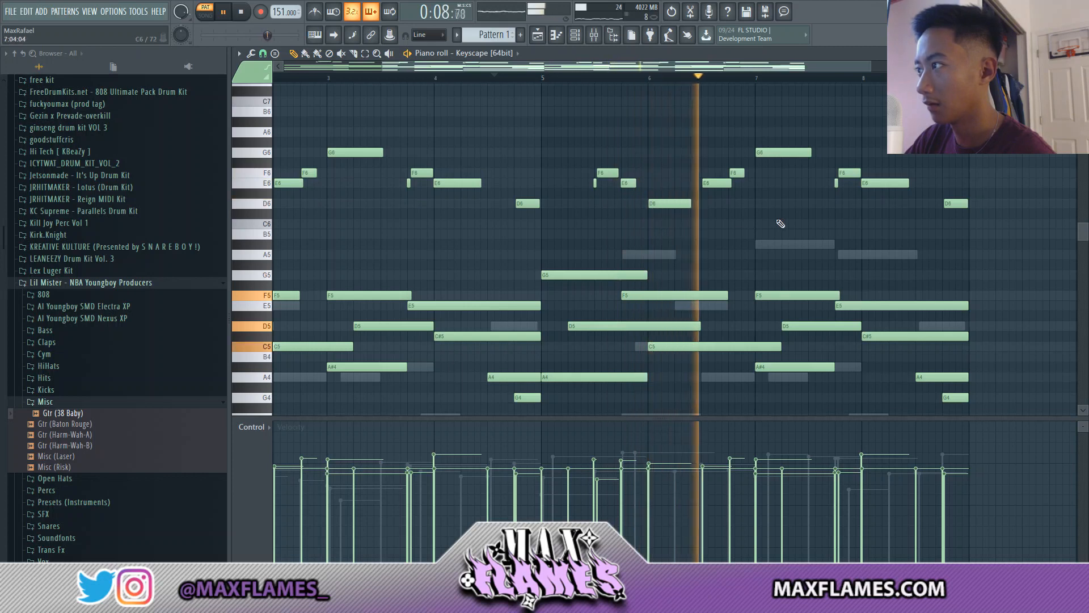
# Step: Lower the G6 at the start of bar 7 to C#6 and play the phrase
pyautogui.moveTo(772, 153); pyautogui.dragTo(771, 224)
pyautogui.press('space')
pyautogui.press('space')
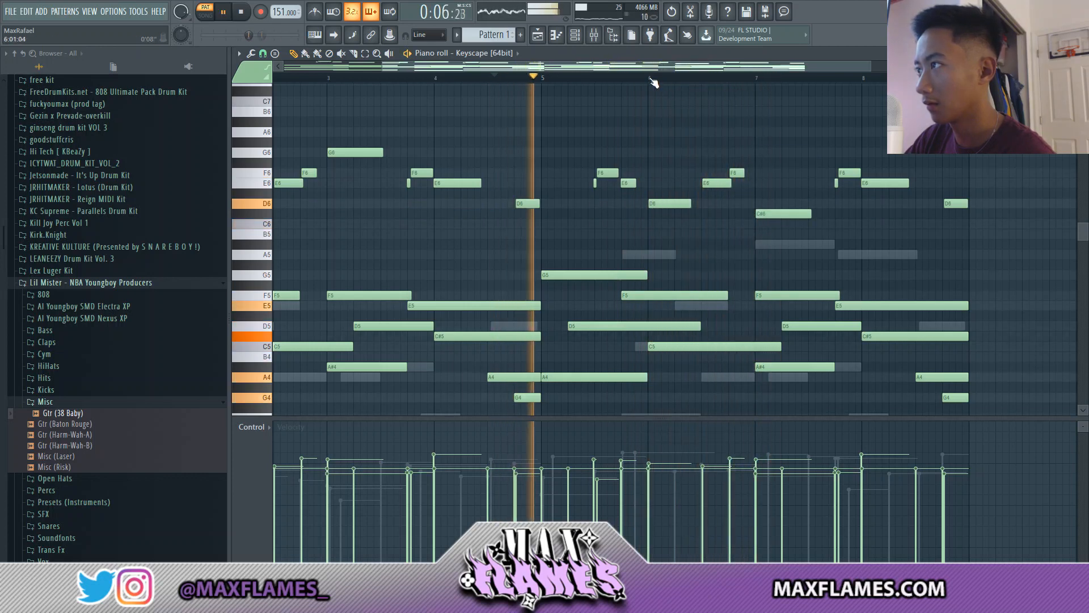
# Step: Delete the short E6 and the F6 late in bar 7, and put the following E6 in their place as a longer C#6
pyautogui.rightClick(850, 175)
pyautogui.rightClick(837, 183)
pyautogui.press('space')
pyautogui.press('space')
pyautogui.moveTo(875, 183); pyautogui.dragTo(846, 215)
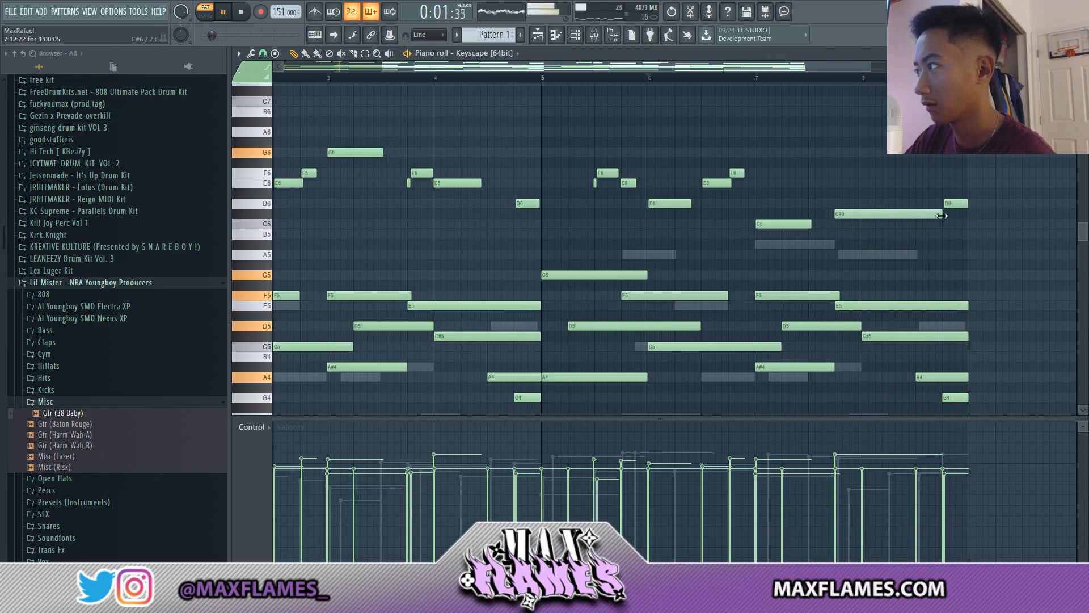
# Step: Play the Keyscape part back and transpose all its notes up one semitone
pyautogui.scroll(-2, 896, 220)
pyautogui.scroll(2, 367, 112)
pyautogui.scroll(-5, 379, 114)
pyautogui.press('space')
pyautogui.scroll(1, 508, 214)
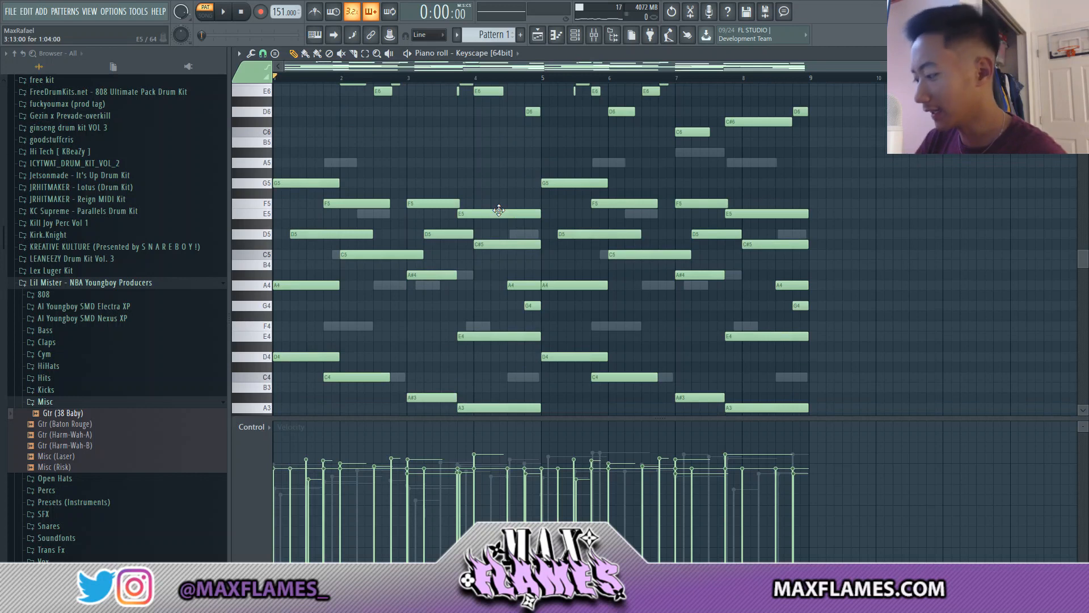
pyautogui.press('Up')
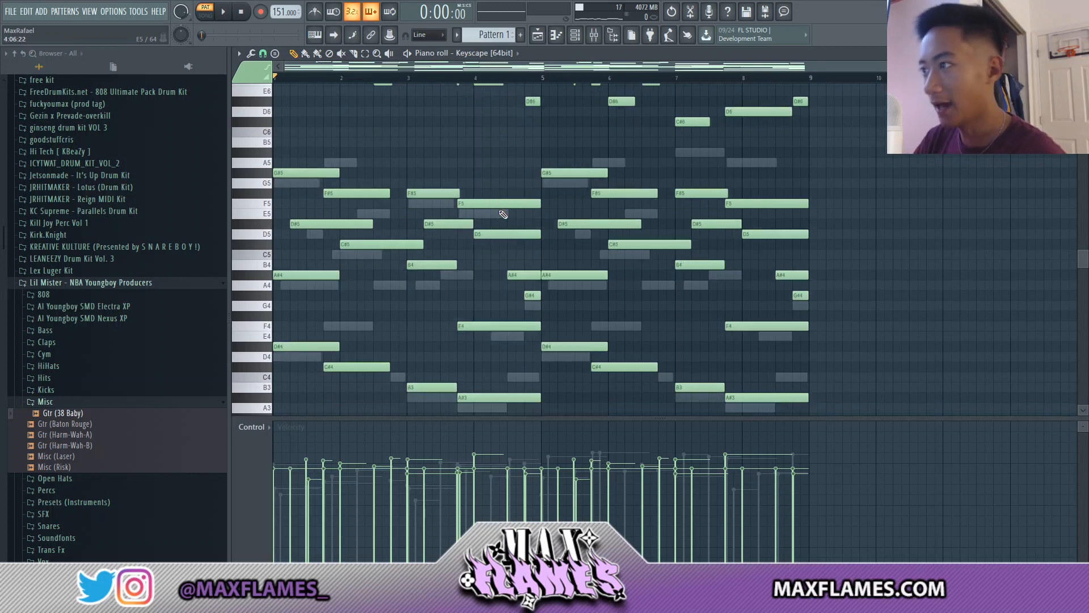
# Step: Open the Kontakt channel's piano roll and transpose all its notes up one semitone
pyautogui.click(575, 35)
pyautogui.rightClick(435, 132)
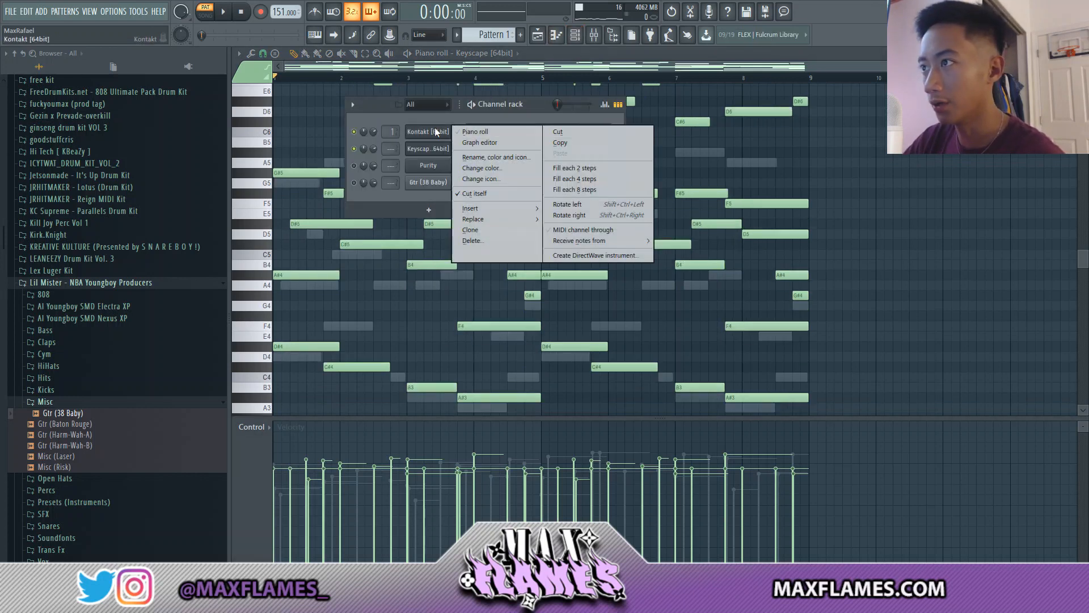
pyautogui.click(487, 132)
pyautogui.scroll(-1, 526, 220)
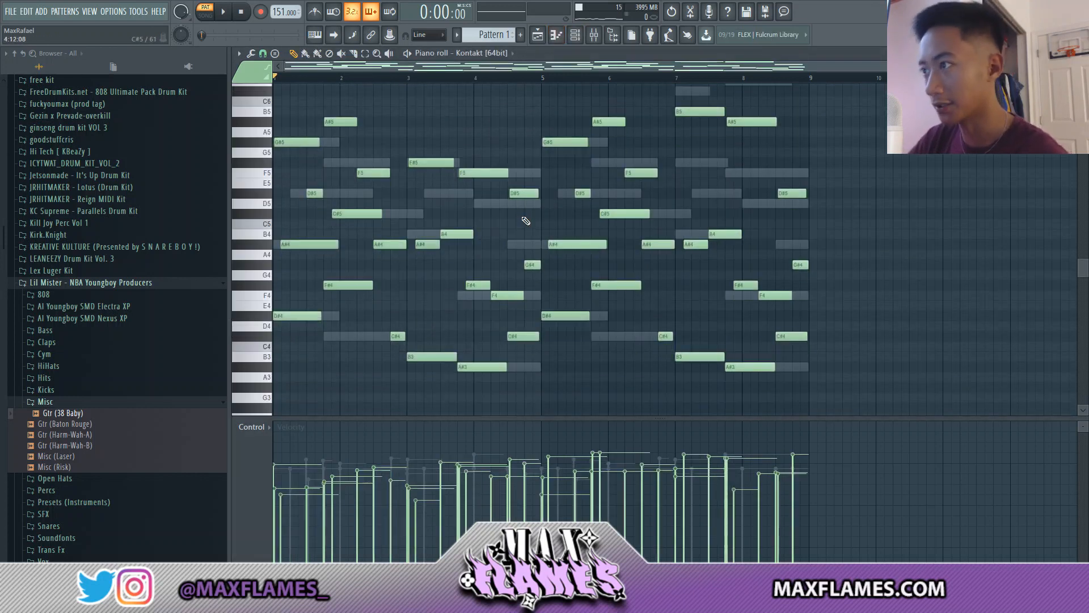
# Step: Open the Purity channel's piano roll and enter a bass line of D#4, C#4, B3 and A#3 across bars 1 to 4
pyautogui.press('space')
pyautogui.click(575, 35)
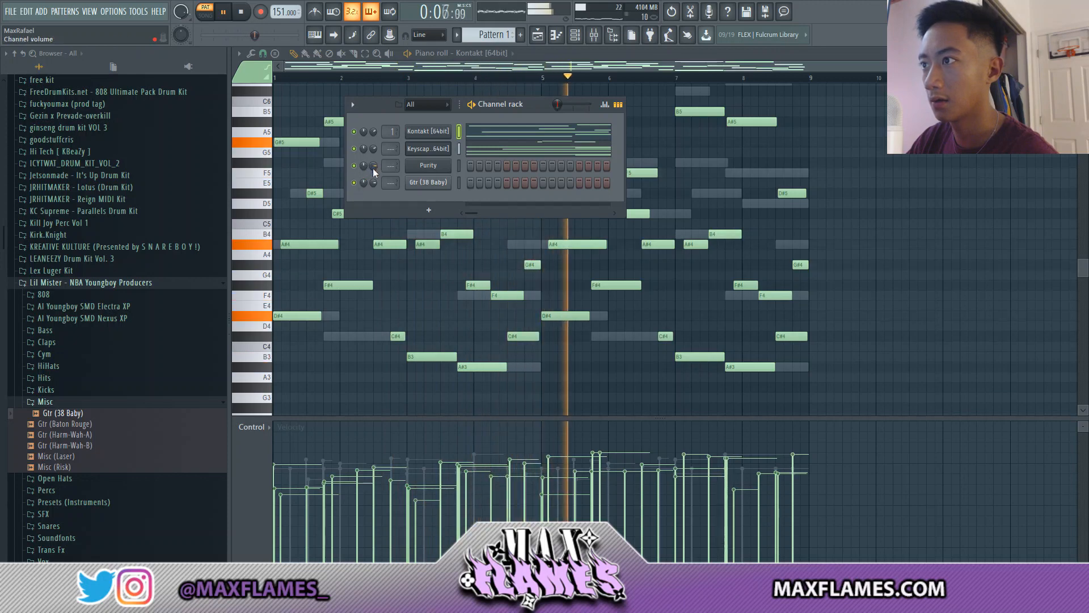
pyautogui.press('space')
pyautogui.click(428, 165)
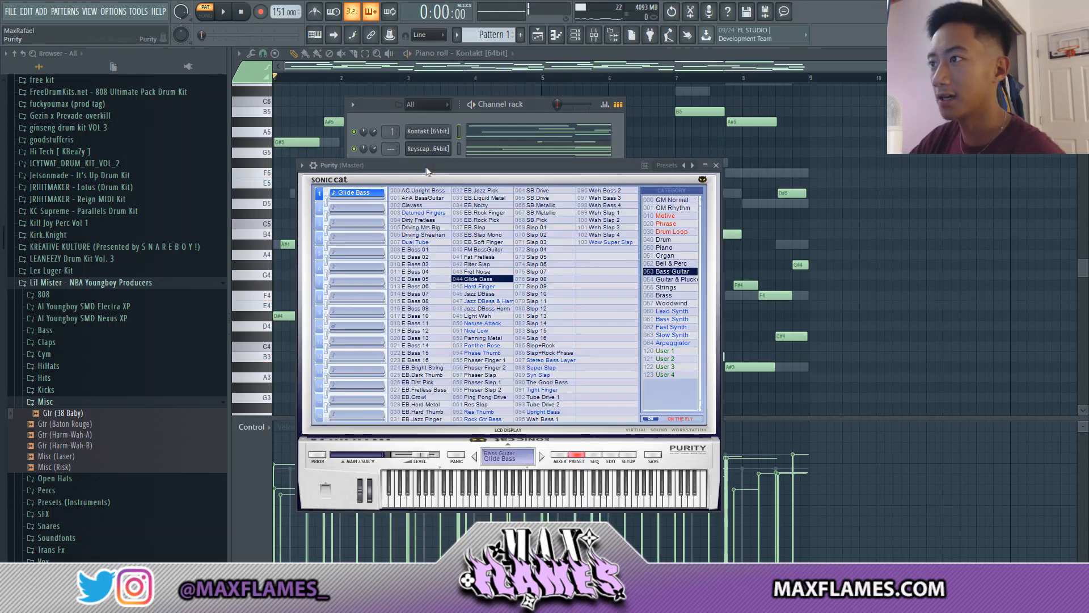
pyautogui.moveTo(449, 168); pyautogui.dragTo(447, 171)
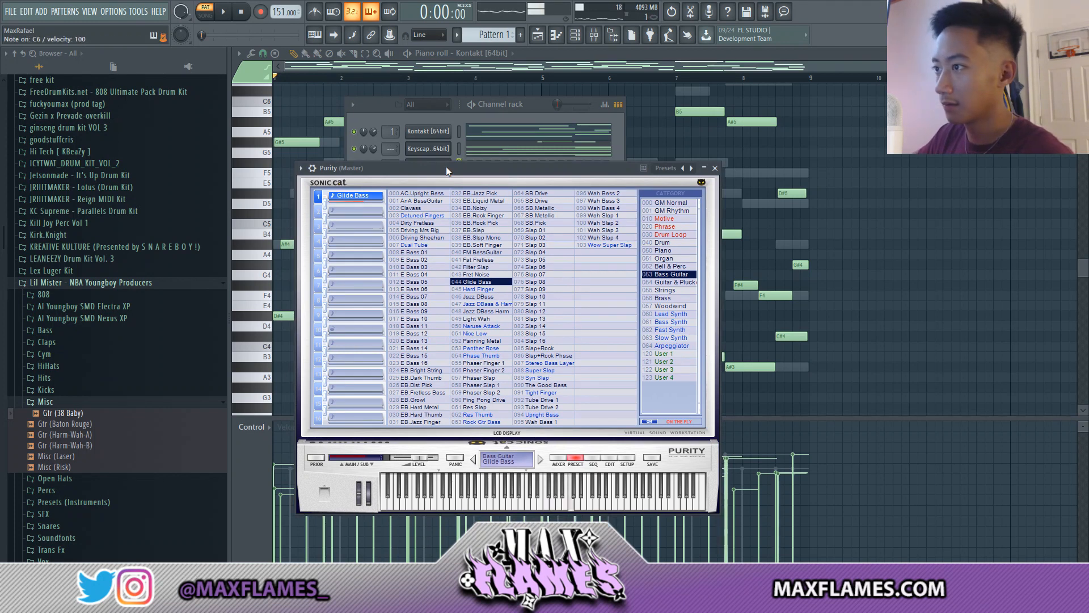
pyautogui.click(513, 108)
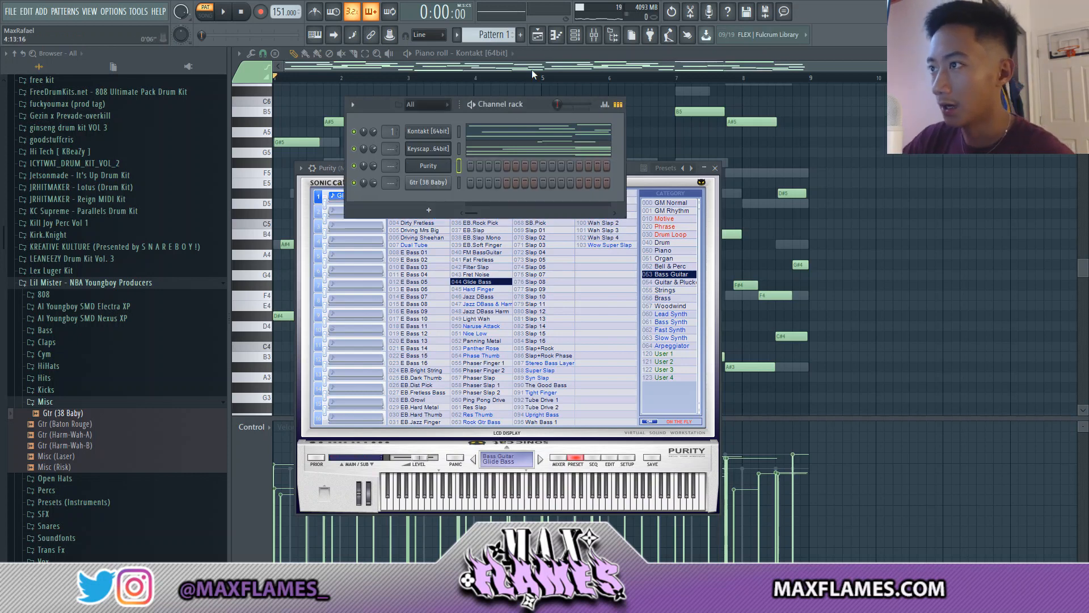
pyautogui.rightClick(437, 168)
pyautogui.click(477, 165)
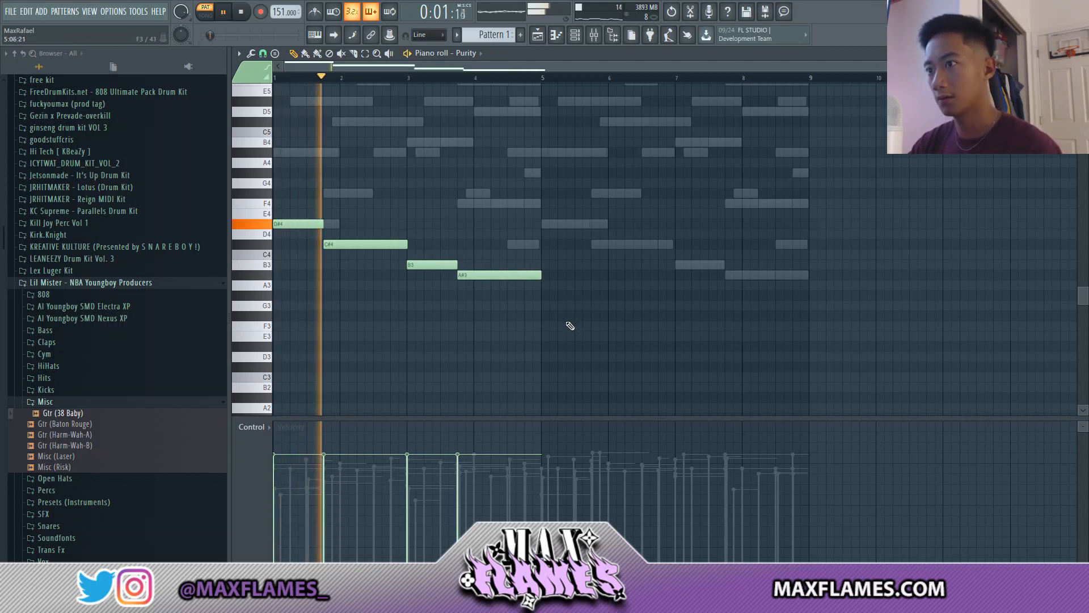
# Step: Duplicate the bass line into bars 5 to 8 and raise its last note to F4
pyautogui.hotkey('ctrl', 'b')
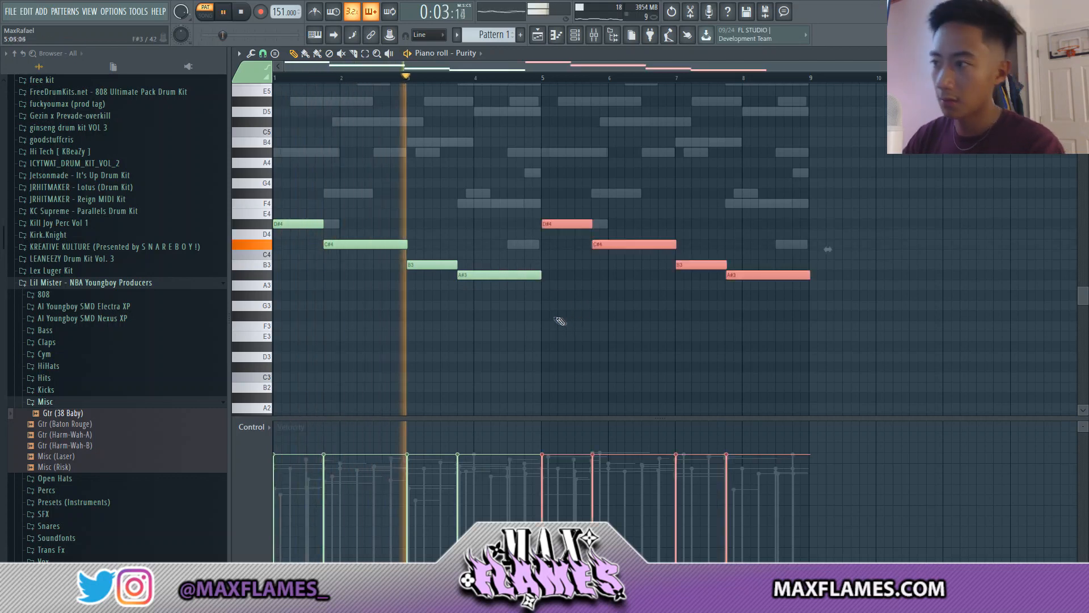
pyautogui.hotkey('ctrl', 'd')
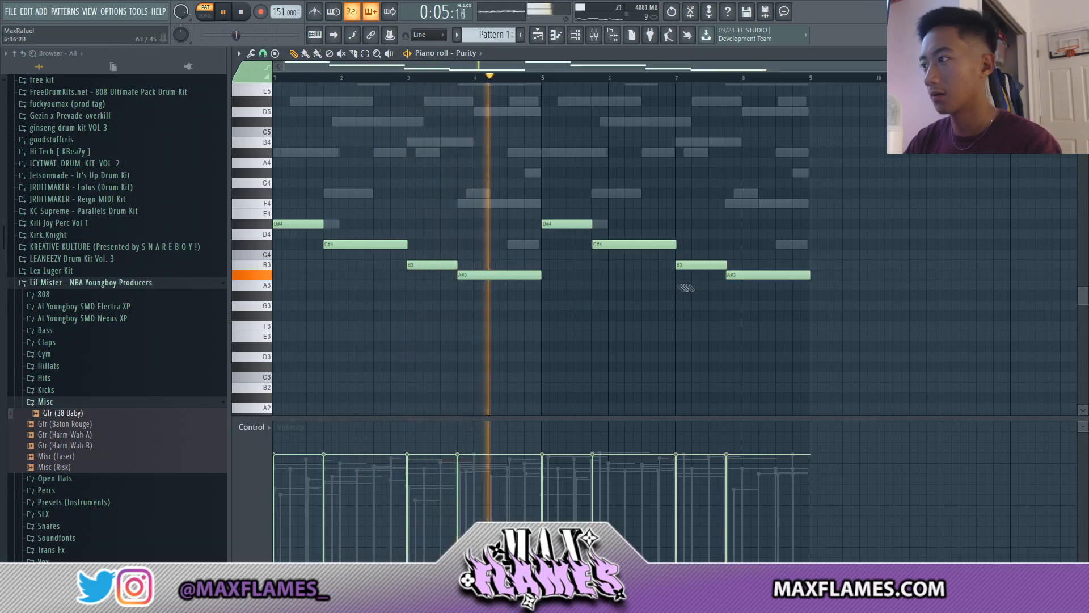
pyautogui.moveTo(753, 275); pyautogui.dragTo(749, 211)
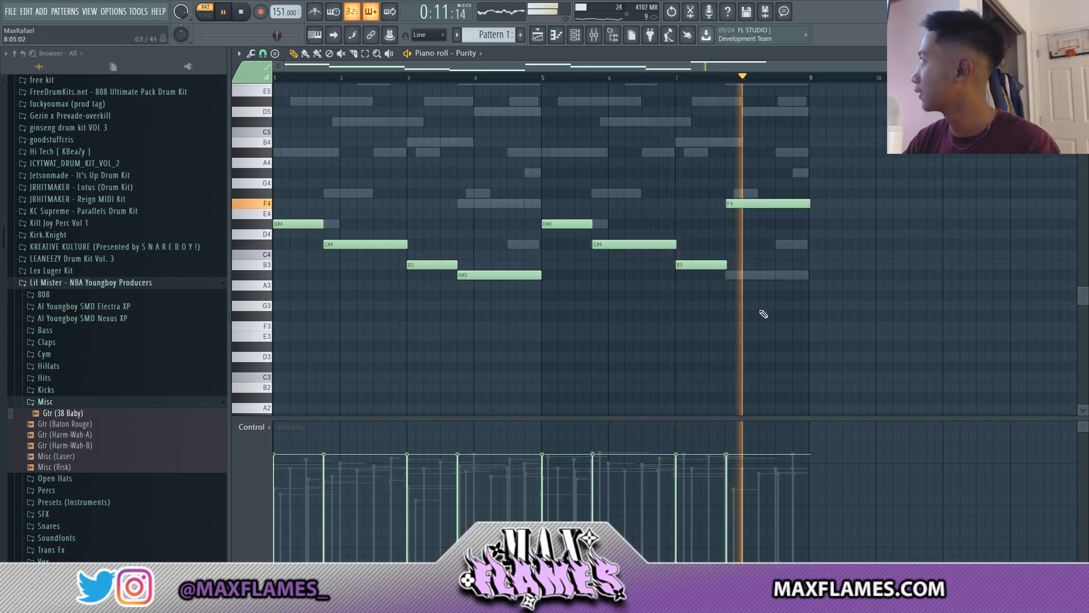
pyautogui.press('space')
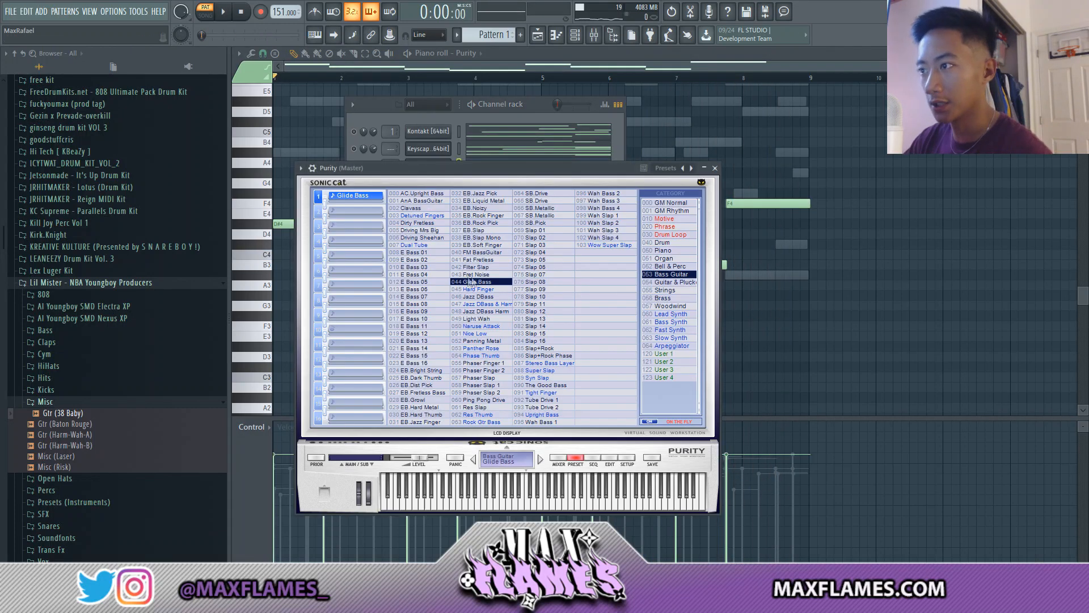
# Step: Load Purity's FM BassGuitar preset and listen to the bass line soloed and with the Kontakt and Keyscape parts
pyautogui.click(482, 253)
pyautogui.press('space')
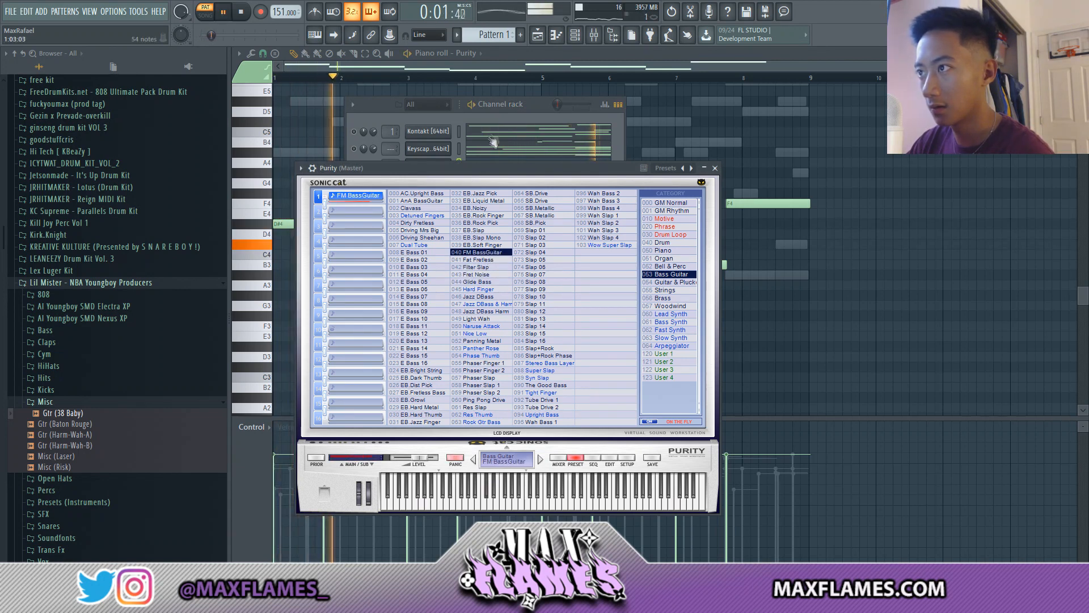
pyautogui.click(452, 149)
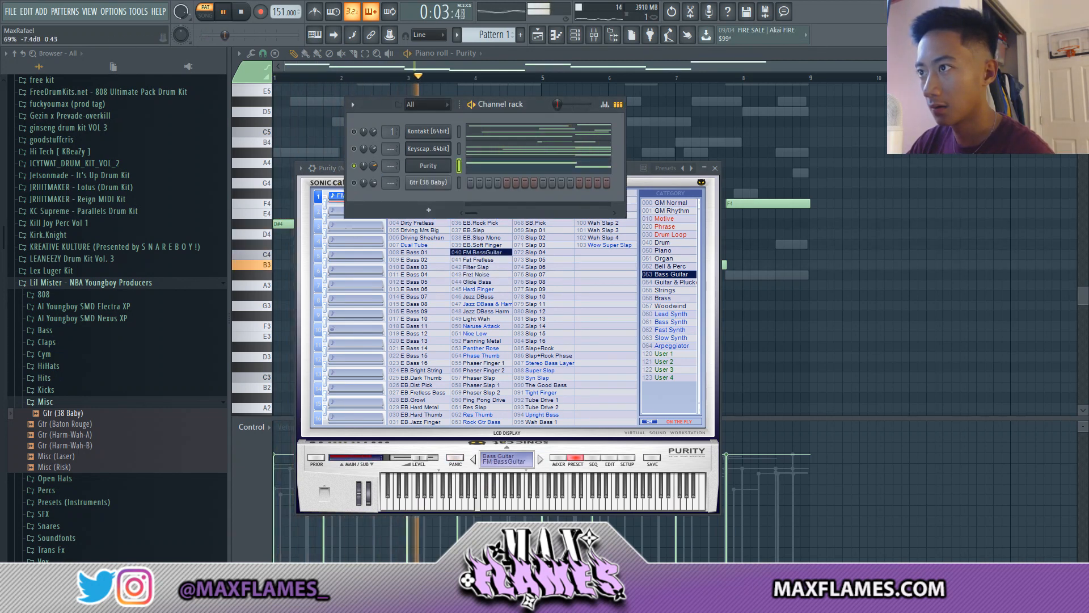
pyautogui.click(802, 293)
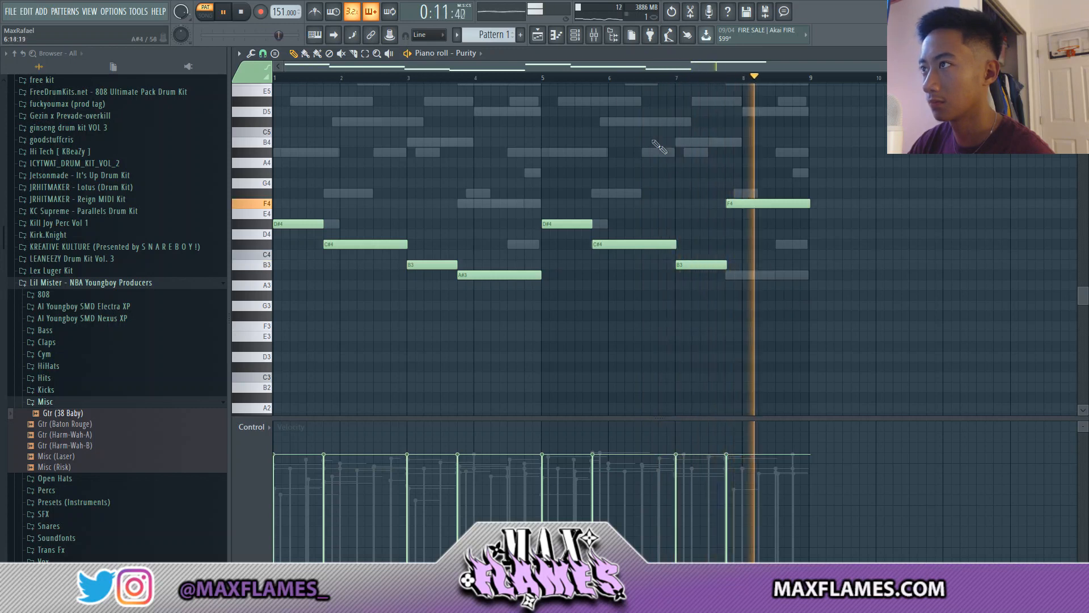
pyautogui.click(585, 41)
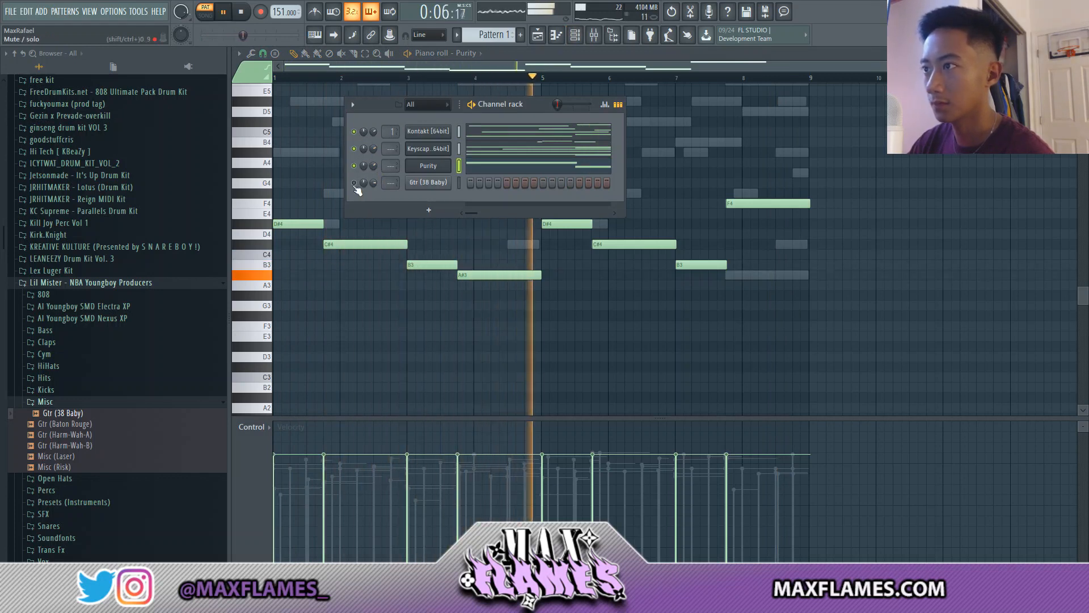
pyautogui.press('space')
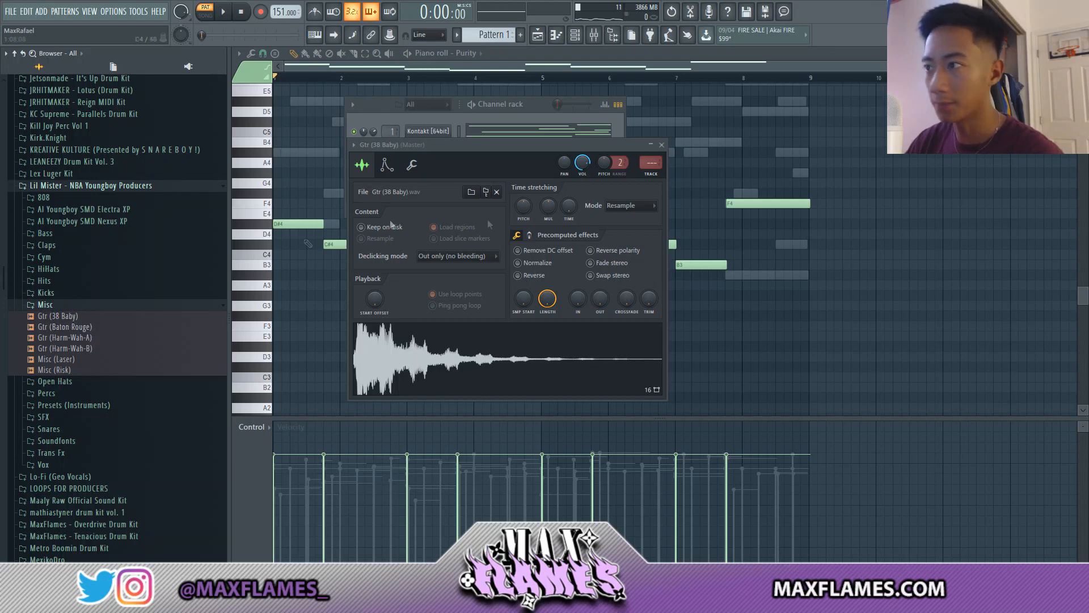
# Step: Open the Gtr (38 Baby) channel's piano roll, draw a G#5 note at bar 1 and lower it an octave
pyautogui.click(513, 119)
pyautogui.rightClick(437, 185)
pyautogui.click(452, 193)
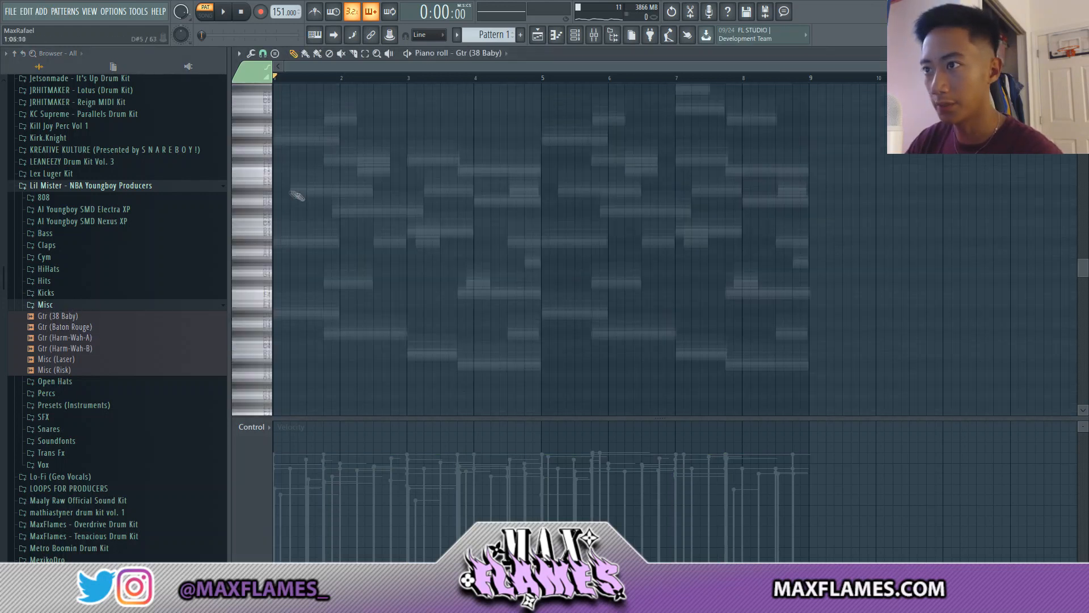
pyautogui.scroll(-2, 296, 196)
pyautogui.click(298, 214)
pyautogui.rightClick(298, 216)
pyautogui.scroll(4, 306, 226)
pyautogui.scroll(-1, 297, 207)
pyautogui.click(313, 206)
pyautogui.hotkey('ctrl', 'Down')
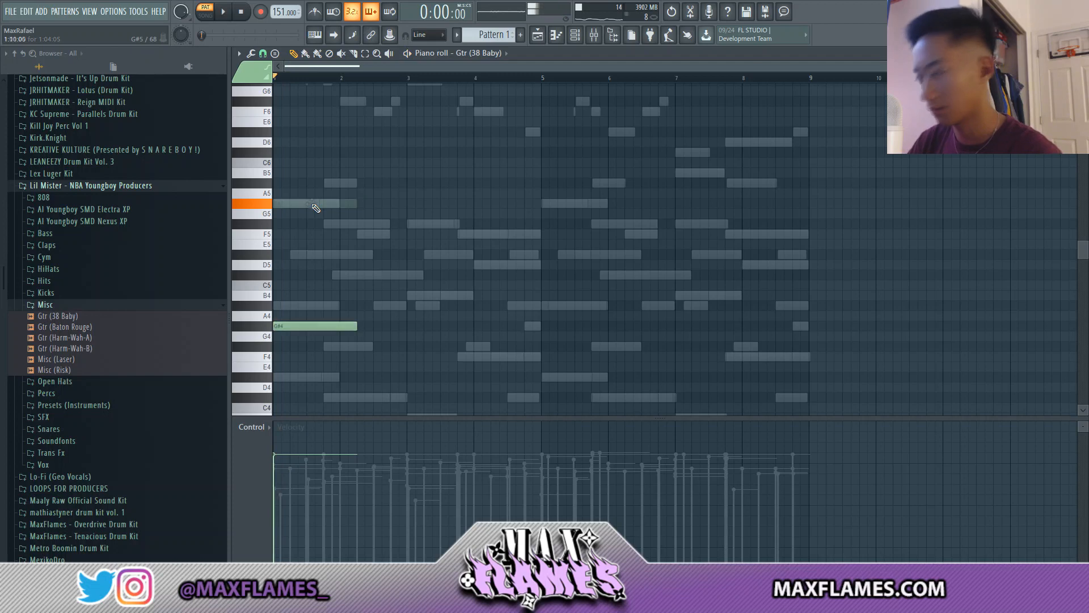
# Step: Shift the guitar sample note's pitch by semitones while listening, and place it at the start of bar 3
pyautogui.hotkey('shift', 'Up')
pyautogui.hotkey('shift', 'Up')
pyautogui.hotkey('shift', 'Up')
pyautogui.hotkey('shift', 'Up')
pyautogui.press('space')
pyautogui.hotkey('shift', 'Down')
pyautogui.hotkey('shift', 'Down')
pyautogui.hotkey('shift', 'Down')
pyautogui.hotkey('shift', 'Down')
pyautogui.hotkey('shift', 'Down')
pyautogui.hotkey('shift', 'Down')
pyautogui.hotkey('shift', 'Down')
pyautogui.hotkey('shift', 'Down')
pyautogui.hotkey('shift', 'Down')
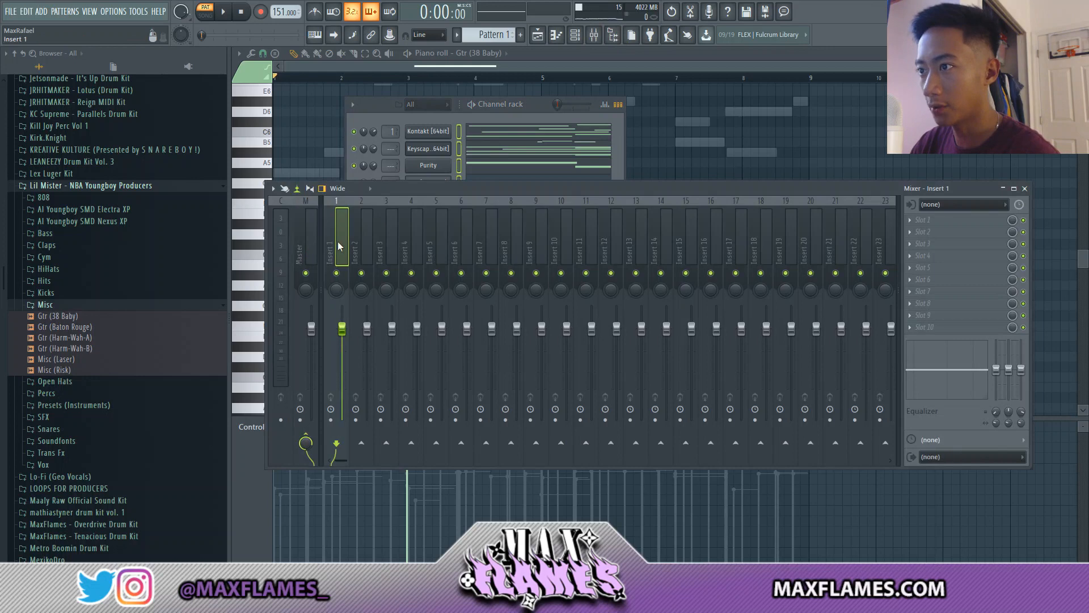
# Step: Route the four channels to mixer tracks starting at Insert 1 and load Guitar Rig 5 in the Kontakt track's first slot
pyautogui.rightClick(339, 241)
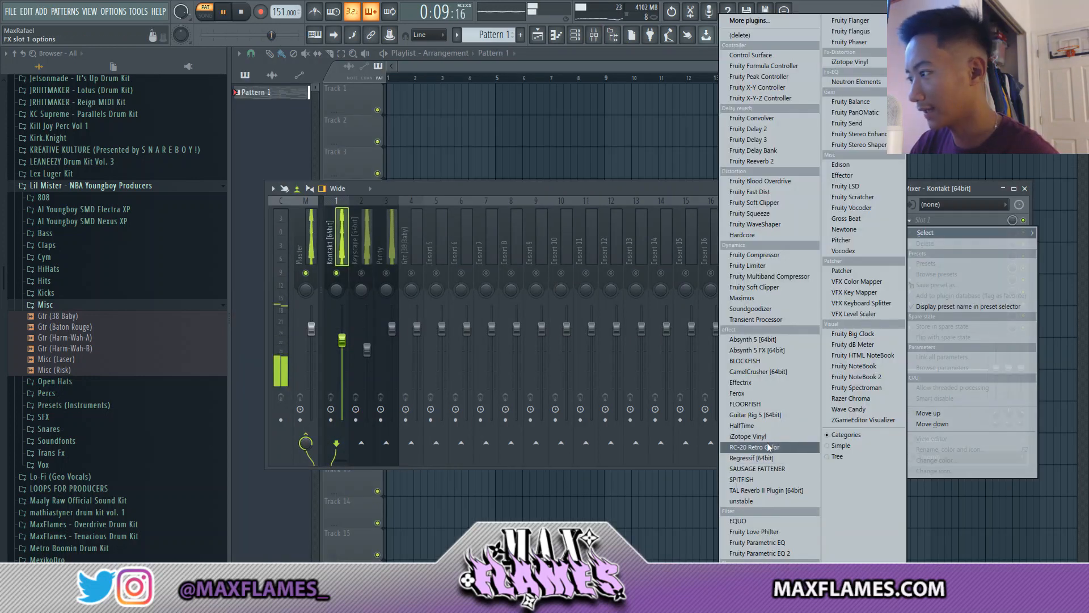
pyautogui.click(758, 415)
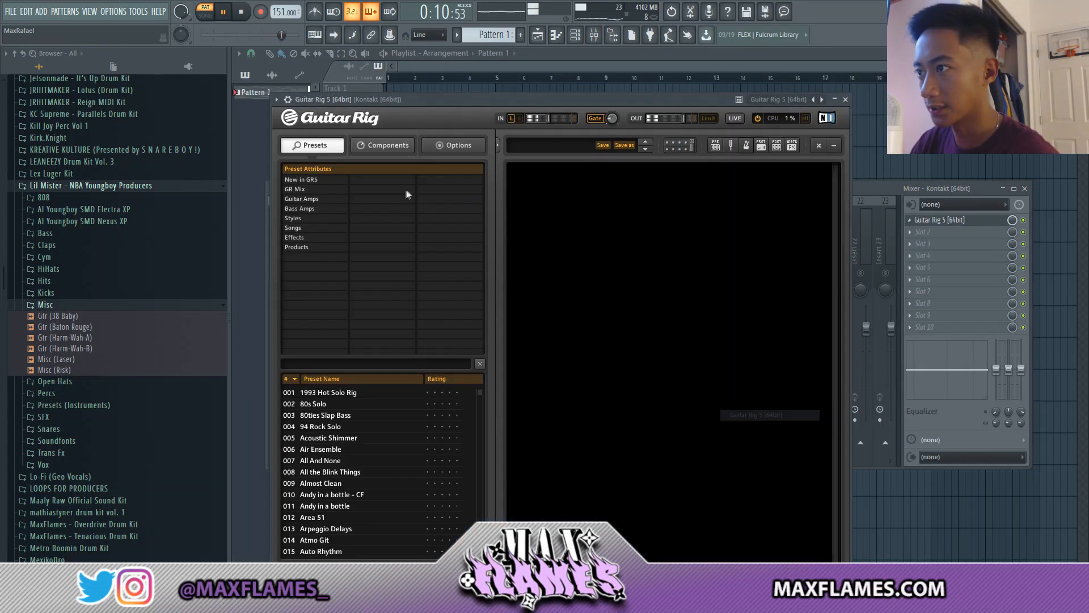
# Step: Compare the Auto Rhythm and Cool Clean Chorus presets in Guitar Rig and settle on Country Git Clean for the Kontakt track
pyautogui.scroll(-3, 322, 475)
pyautogui.click(321, 473)
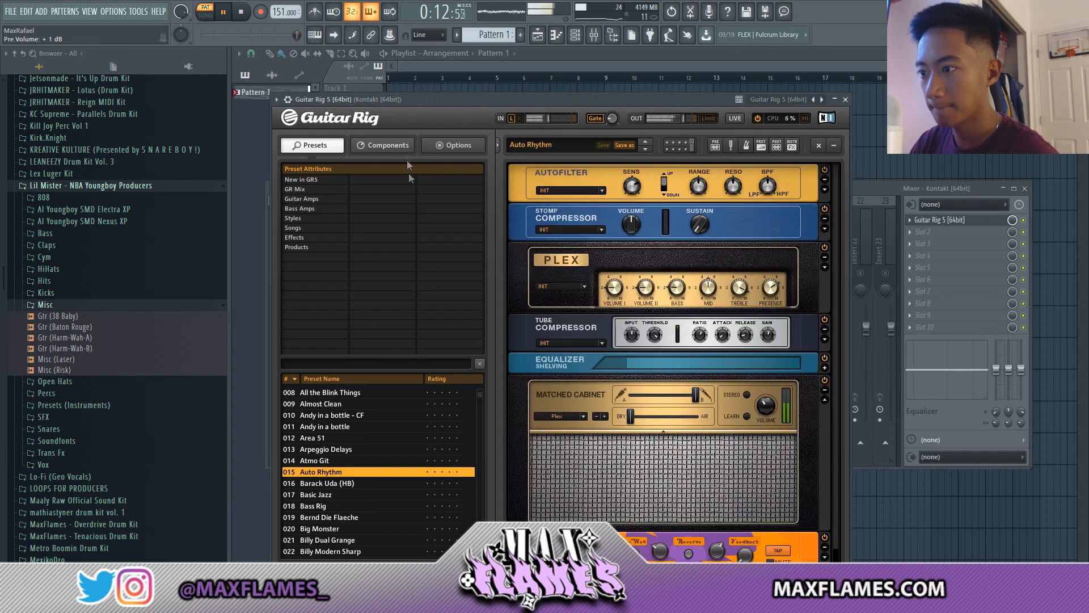
pyautogui.moveTo(400, 96); pyautogui.dragTo(410, 74)
pyautogui.scroll(-15, 491, 388)
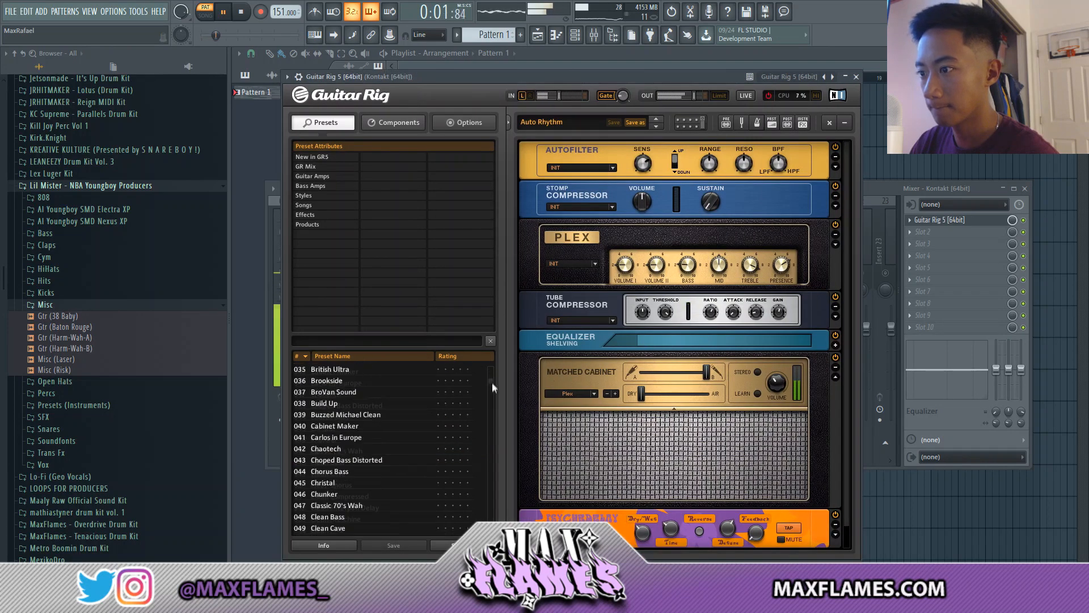
pyautogui.click(316, 434)
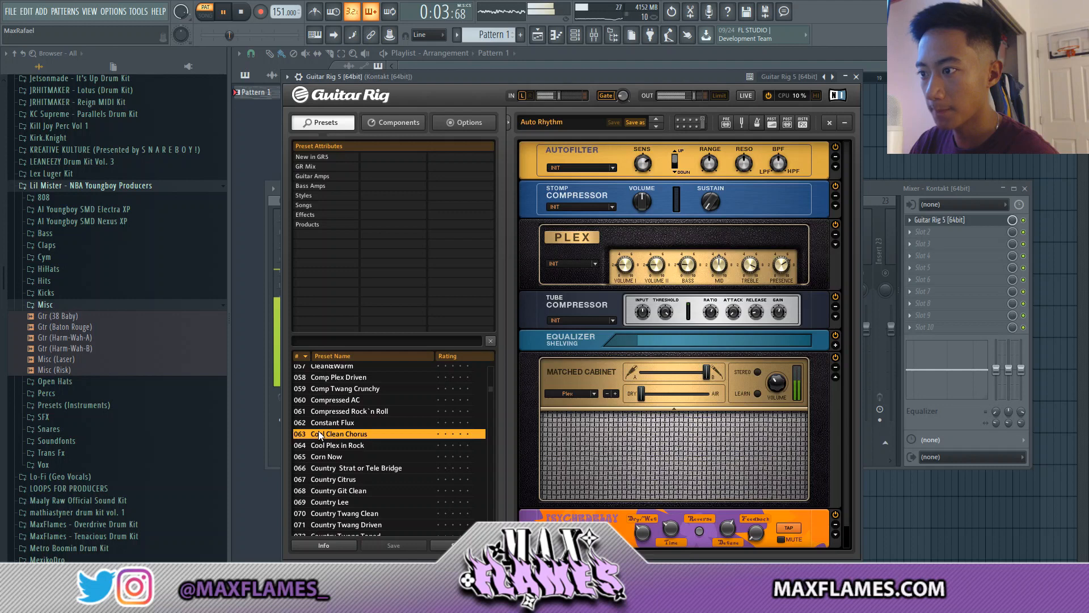
pyautogui.click(329, 491)
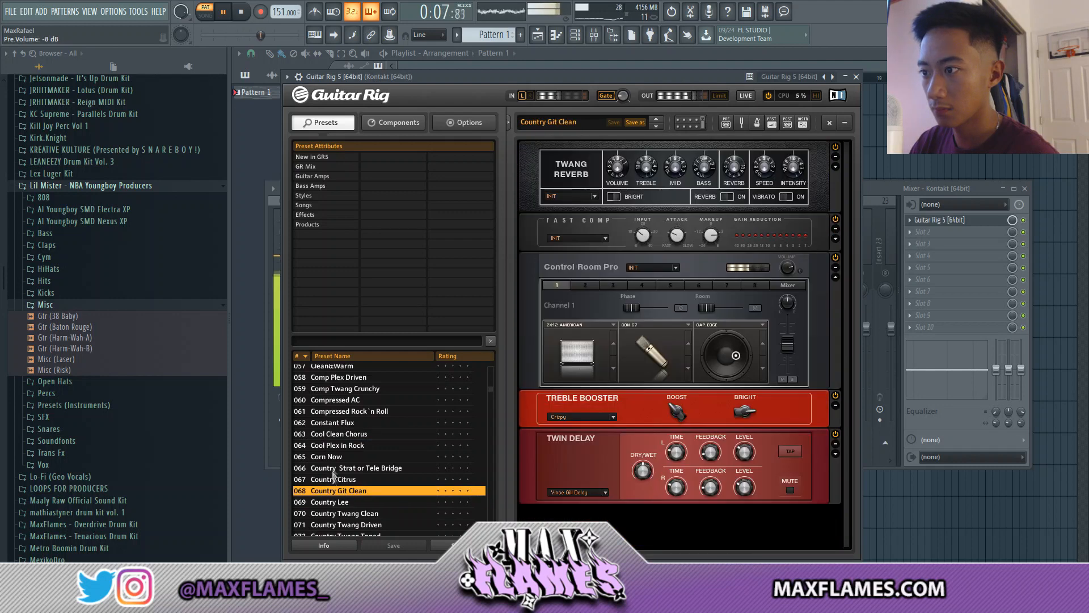
pyautogui.click(338, 434)
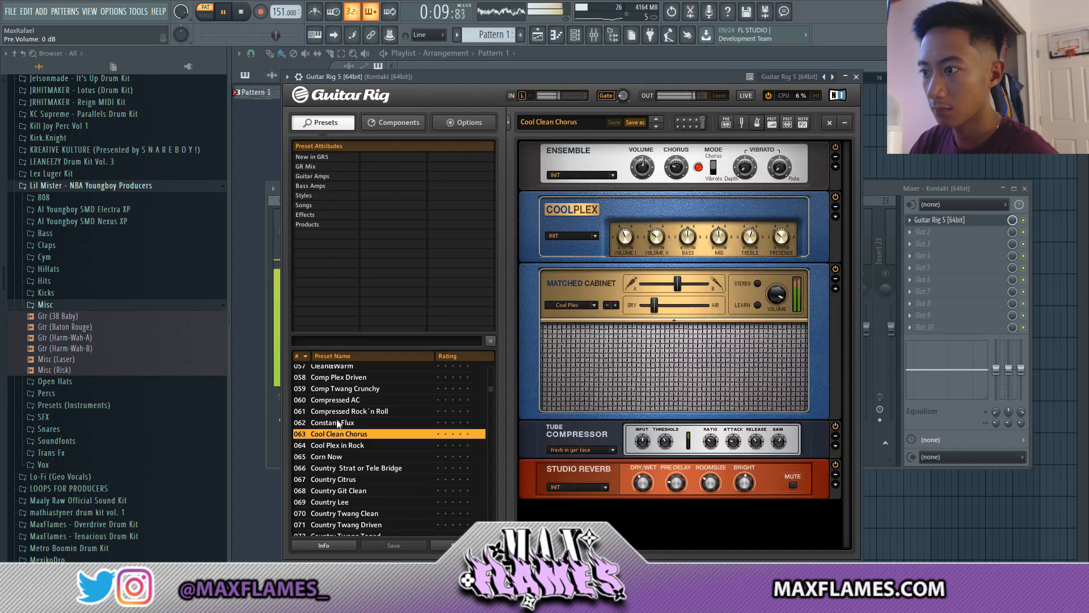
pyautogui.press('Up')
pyautogui.scroll(-1, 332, 449)
pyautogui.click(331, 468)
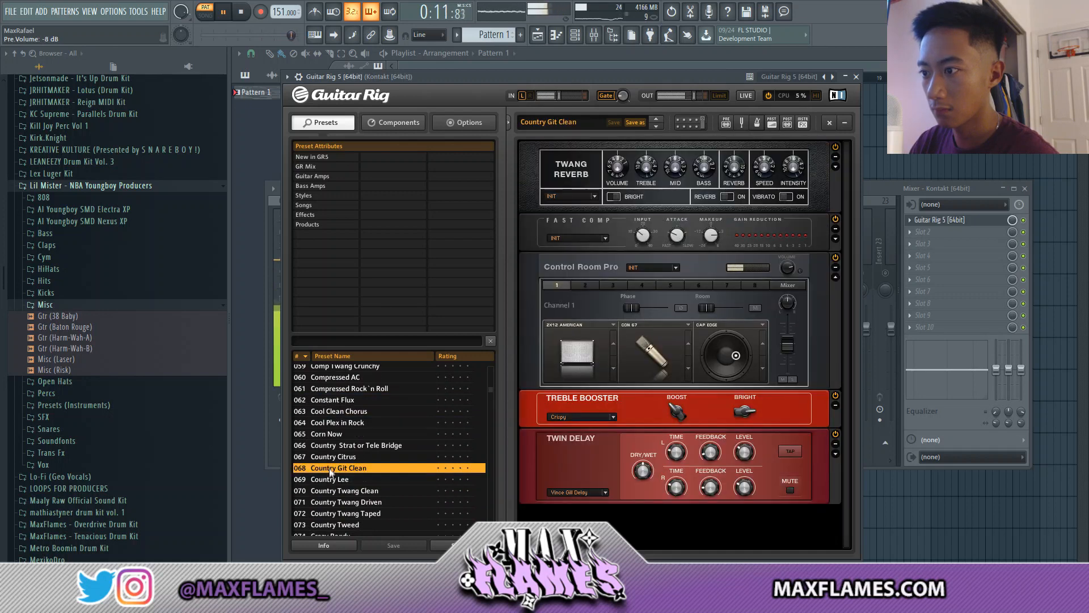
pyautogui.scroll(-2, 346, 462)
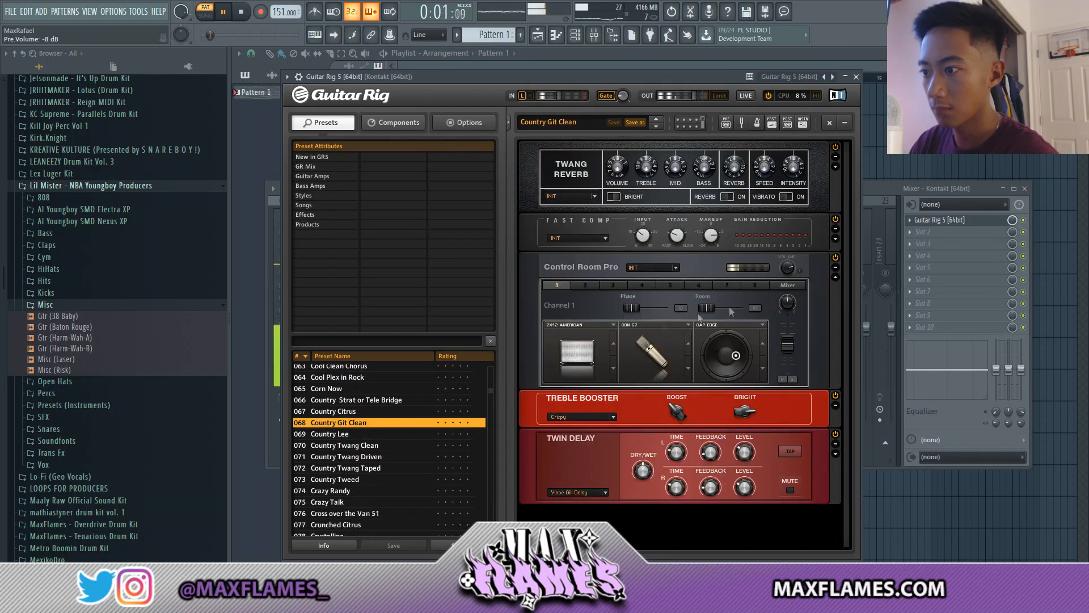
# Step: Lower the Kontakt mixer track's volume to about -4.6 dB while listening to it through Guitar Rig
pyautogui.click(868, 203)
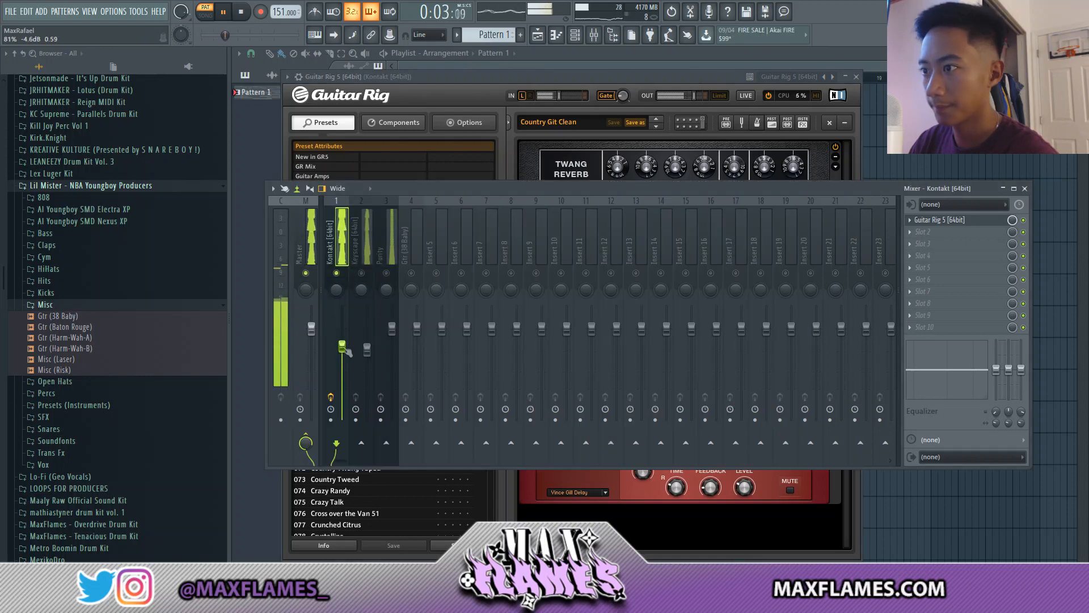
pyautogui.click(412, 85)
pyautogui.scroll(1, 346, 410)
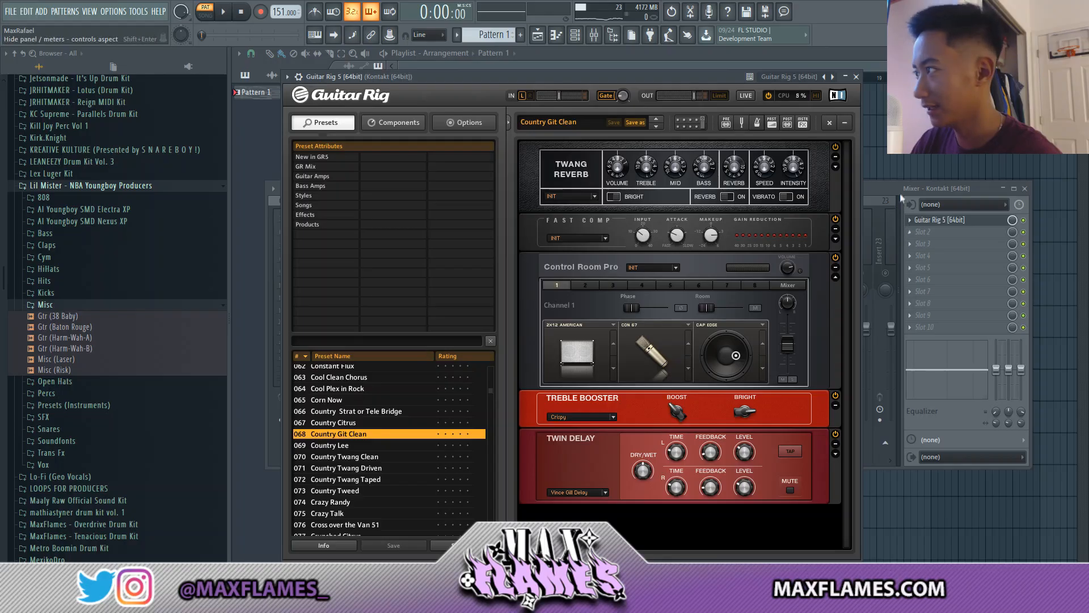
# Step: Load Fruity Parametric EQ 2 in the Kontakt track's second effect slot
pyautogui.click(900, 193)
pyautogui.press('space')
pyautogui.click(921, 232)
pyautogui.moveTo(923, 245)
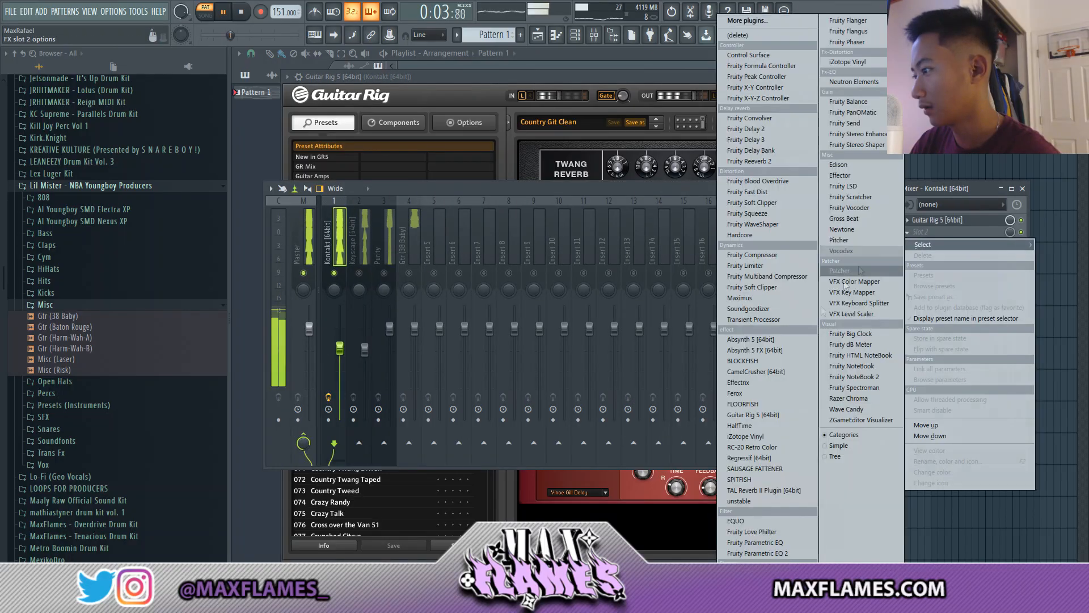
pyautogui.click(771, 552)
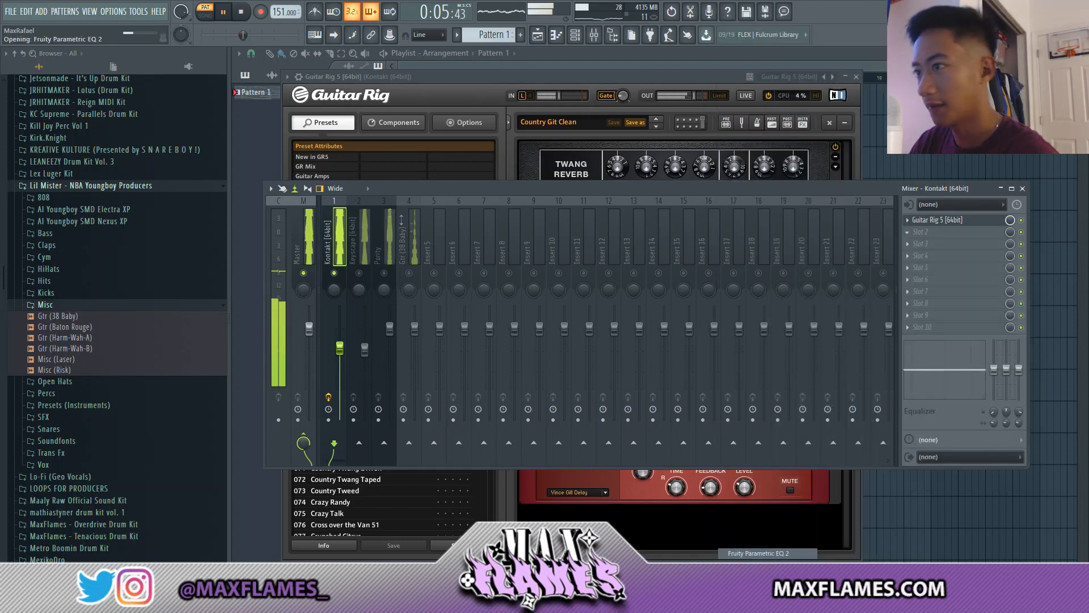
# Step: Cut the two lowest EQ bands on the Kontakt track and slightly reduce bands 4 and 7 while listening
pyautogui.press('space')
pyautogui.moveTo(389, 271); pyautogui.dragTo(399, 285)
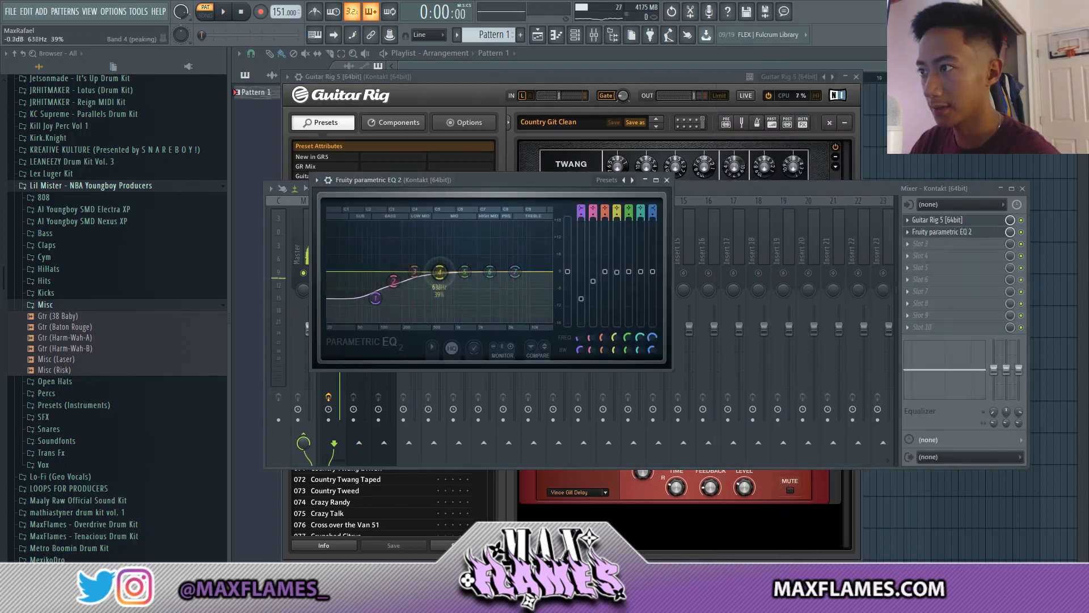
pyautogui.press('space')
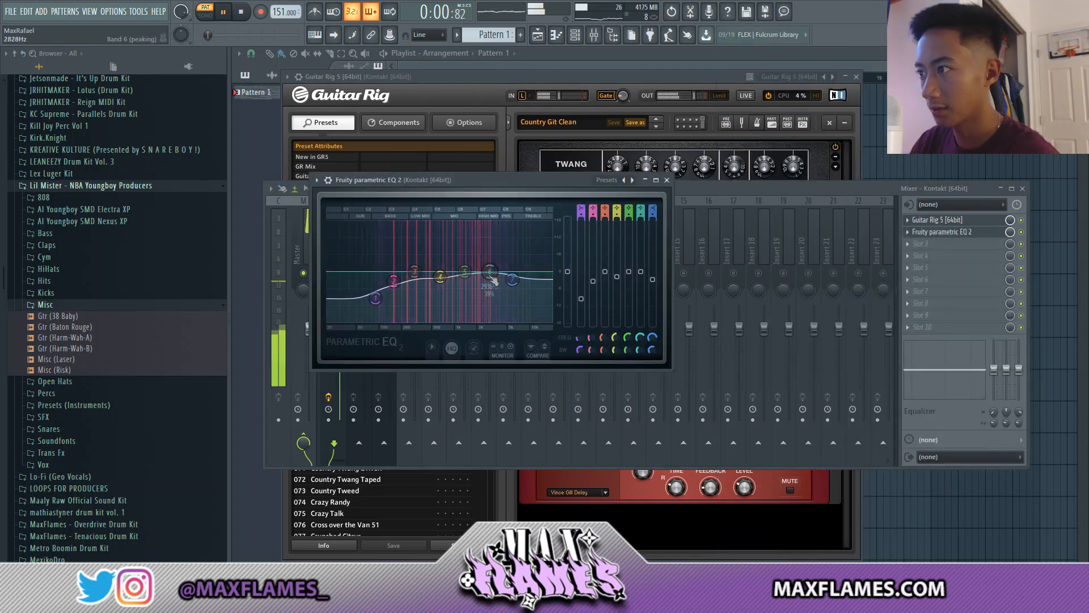
pyautogui.moveTo(442, 274); pyautogui.dragTo(416, 273)
pyautogui.click(718, 186)
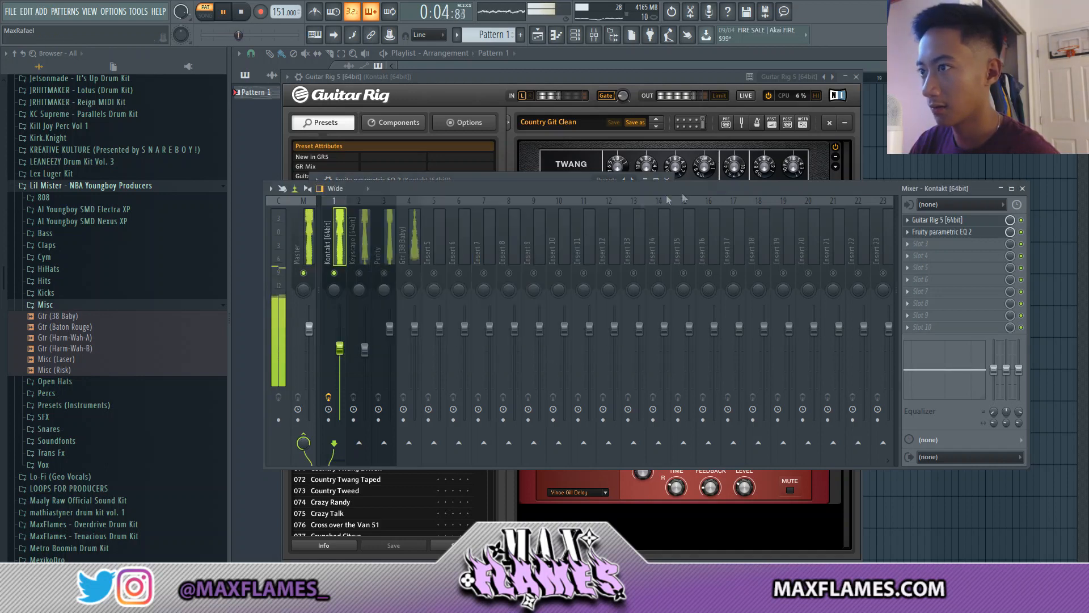
# Step: Load TAL Reverb II on the Keyscape mixer track and choose its Big Wet Plate (no EQ) preset
pyautogui.click(365, 347)
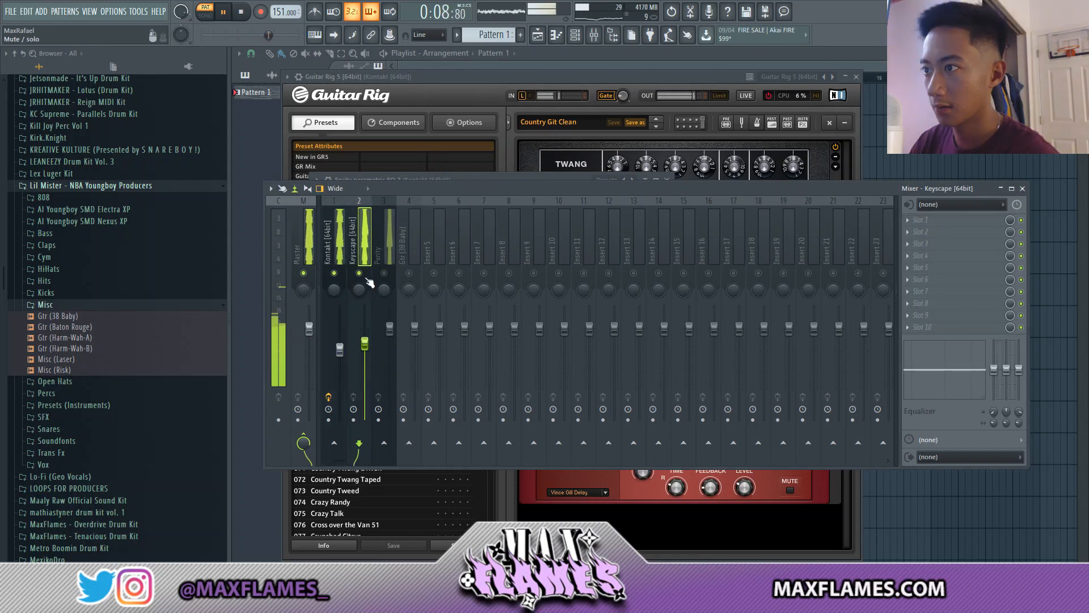
pyautogui.click(930, 220)
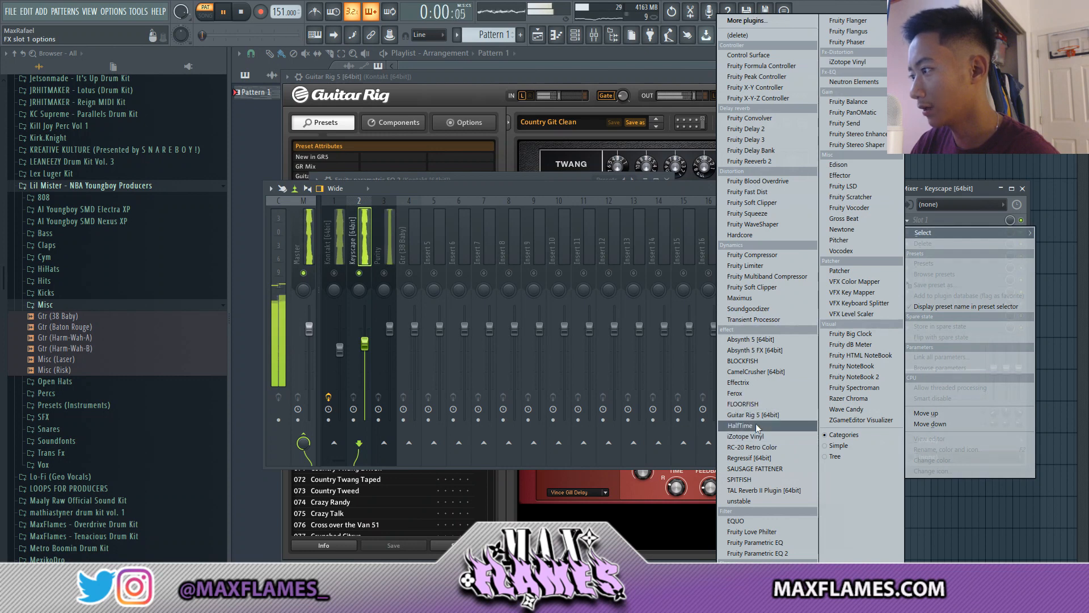
pyautogui.click(755, 490)
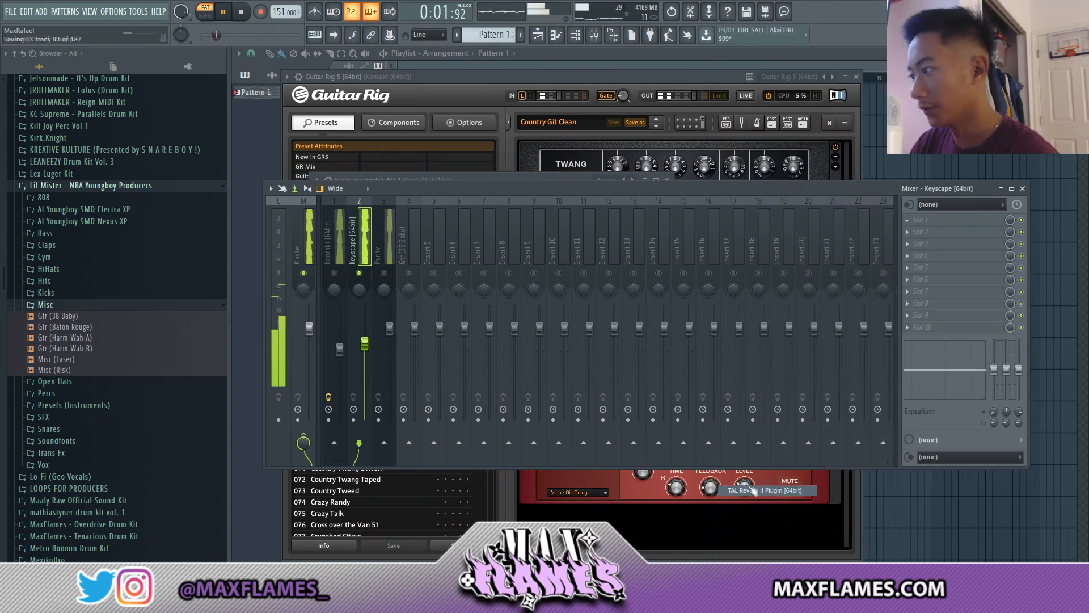
pyautogui.rightClick(684, 195)
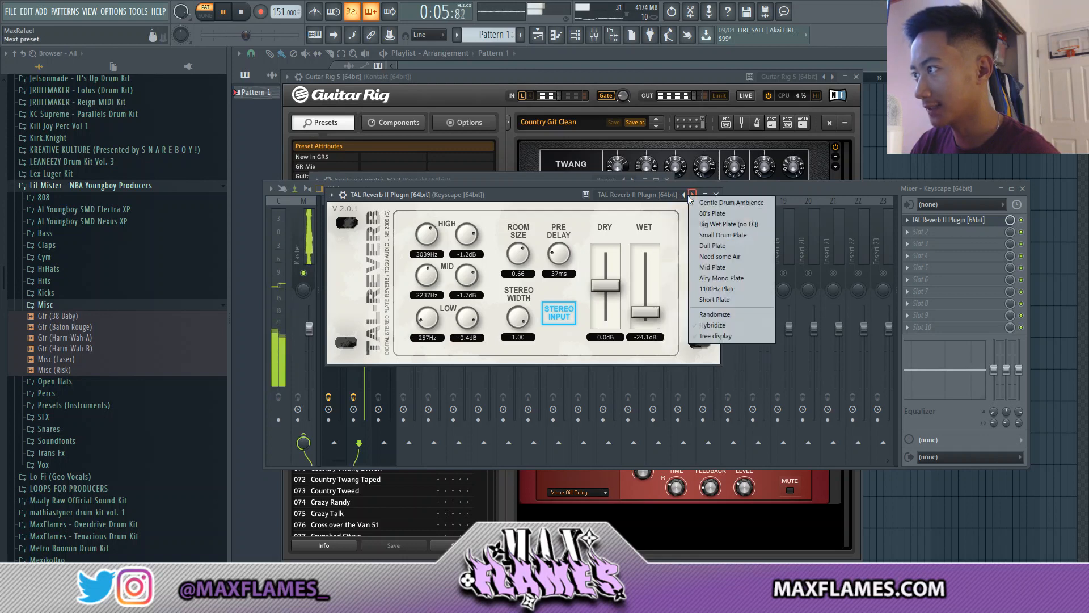
pyautogui.click(706, 223)
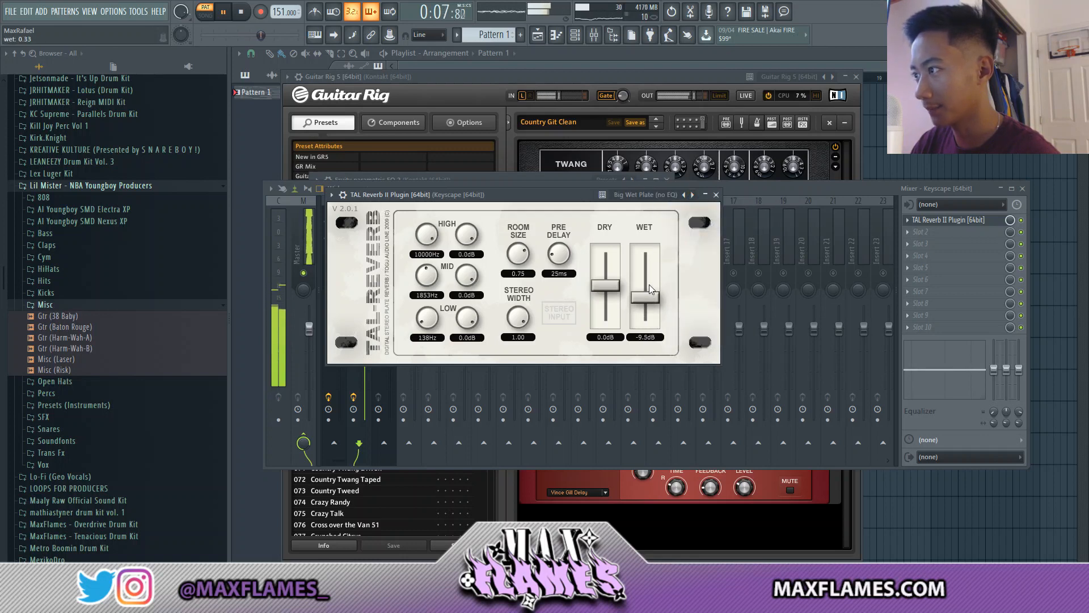
pyautogui.click(766, 200)
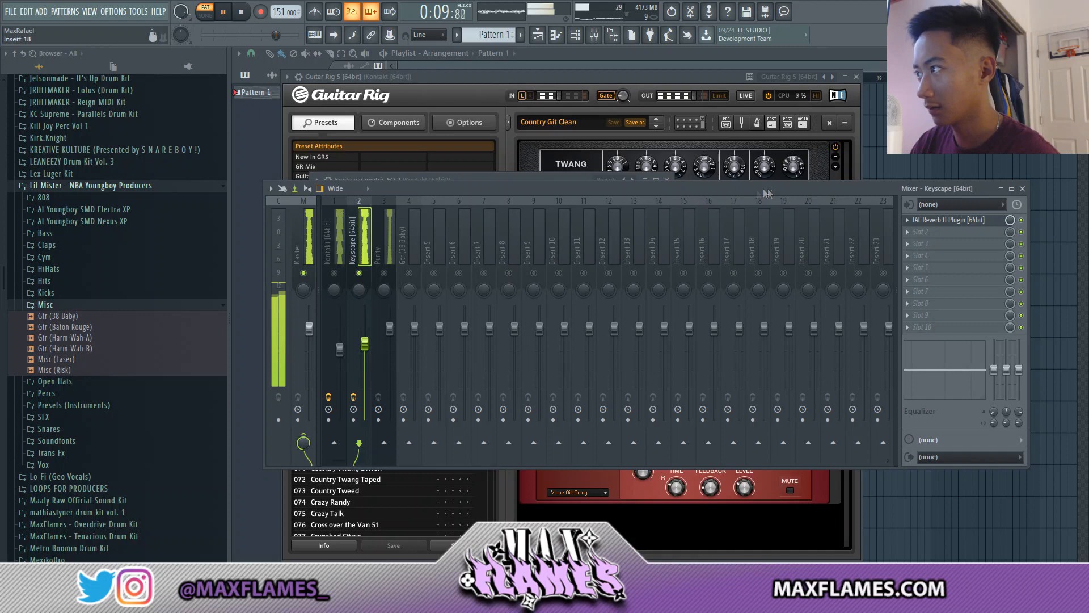
# Step: Lower the Purity mixer track's volume while listening to it with the Kontakt and Keyscape tracks
pyautogui.click(335, 272)
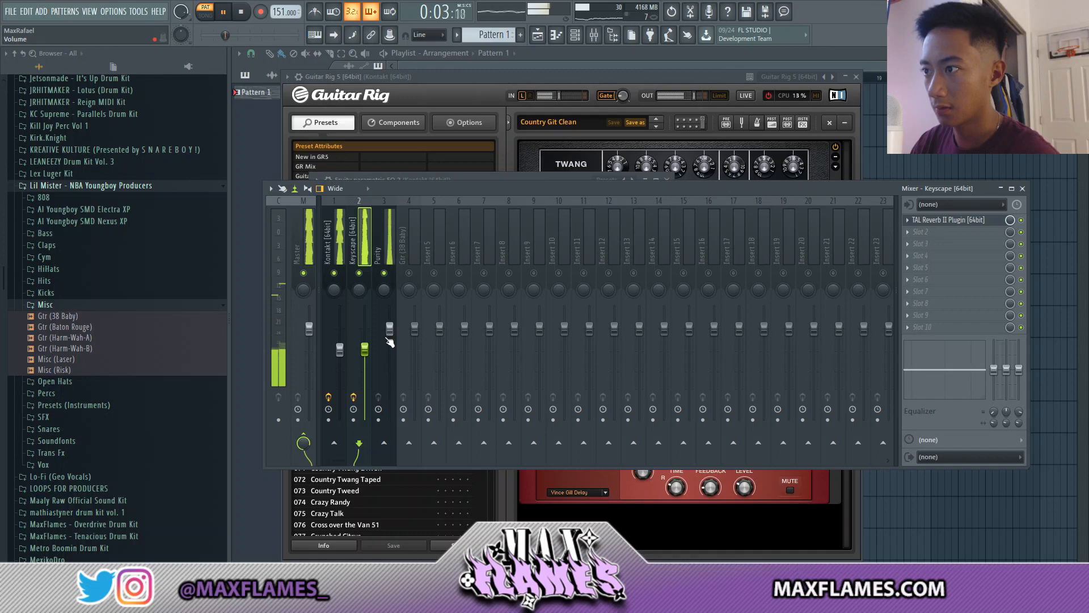
pyautogui.moveTo(390, 329); pyautogui.dragTo(389, 338)
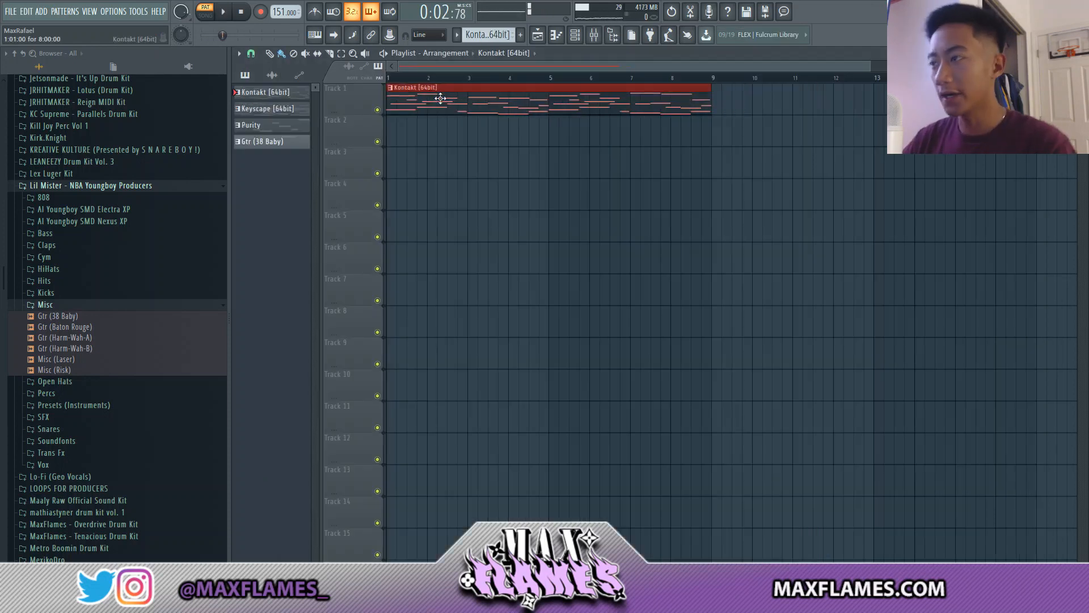
# Step: Place the Keyscape, Purity and Gtr (38 Baby) patterns at bar 1 on Tracks 2 to 4, extending the Gtr clip to eight bars
pyautogui.click(412, 143)
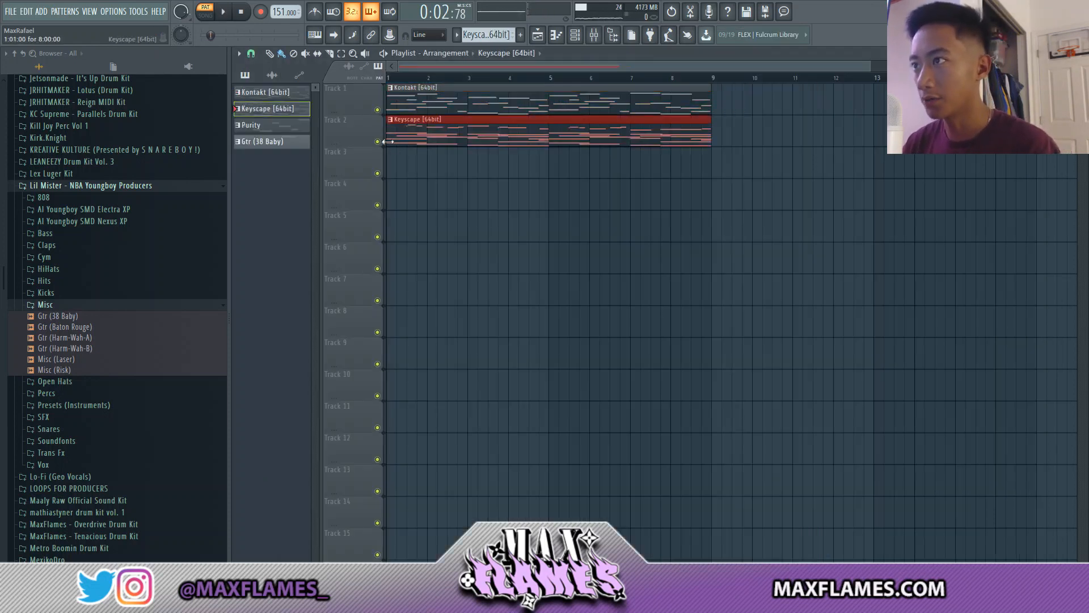
pyautogui.press('KP_Add')
pyautogui.click(394, 170)
pyautogui.press('KP_Add')
pyautogui.click(395, 200)
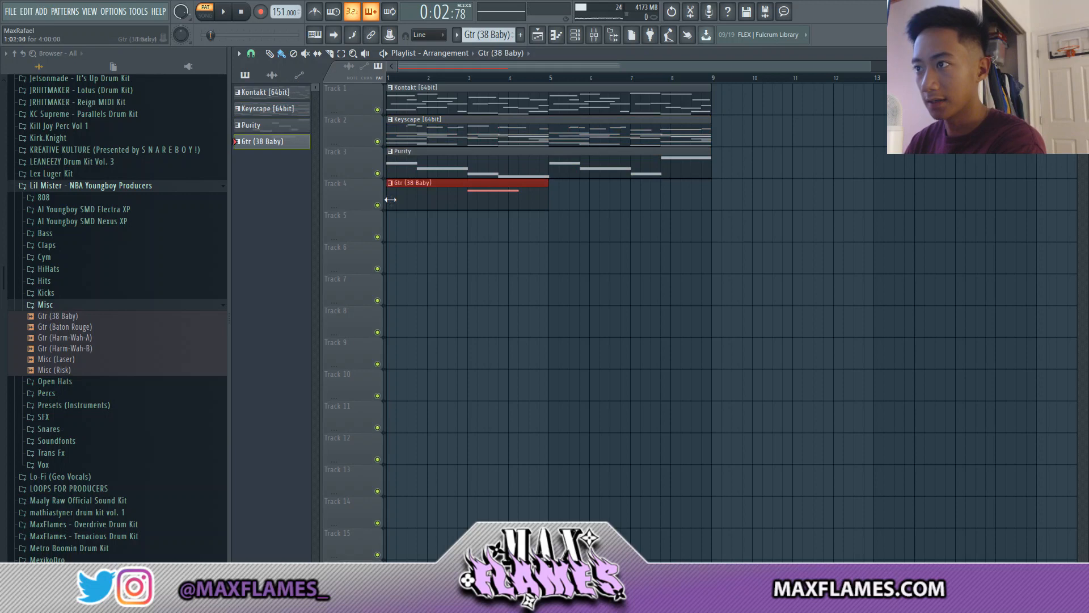
pyautogui.moveTo(548, 199); pyautogui.dragTo(677, 194)
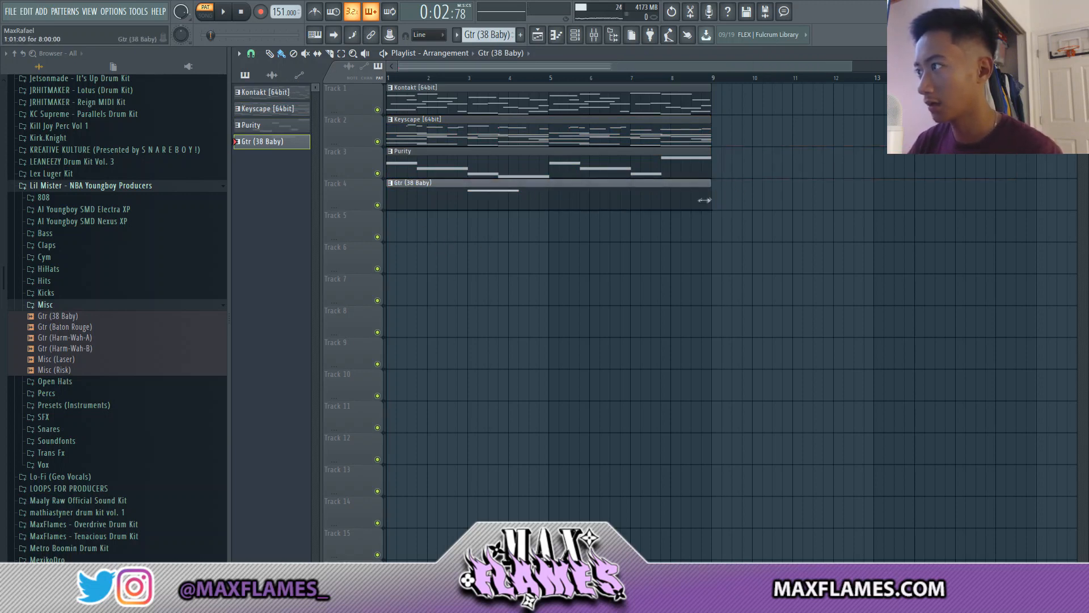
# Step: Duplicate all four playlist clips twice so the arrangement fills bars 1 to 24
pyautogui.hotkey('ctrl', 'a')
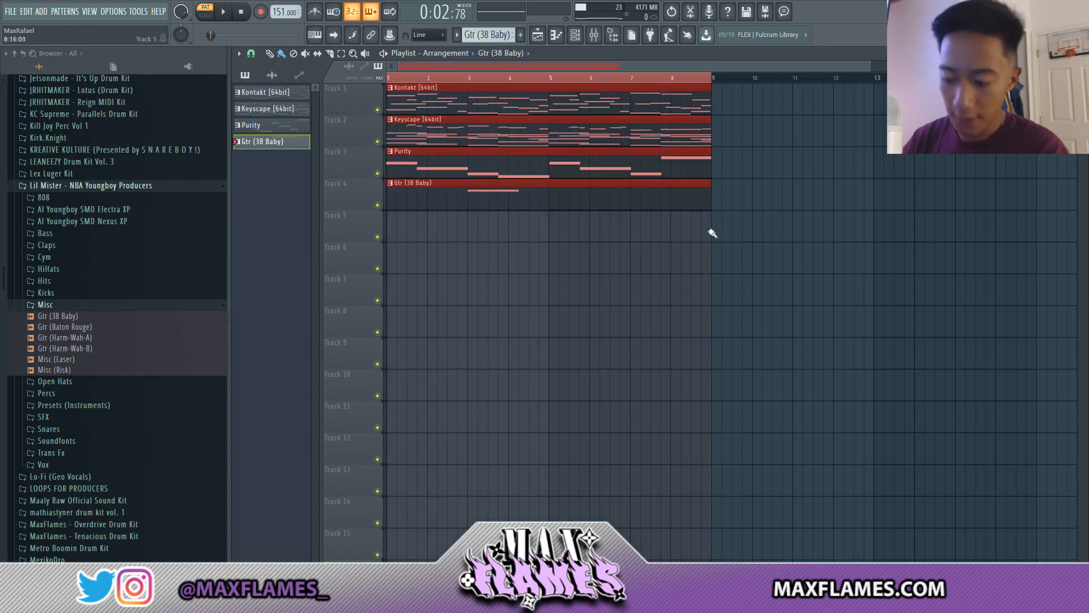
pyautogui.hotkey('ctrl', 'b')
pyautogui.hotkey('ctrl', 'b')
pyautogui.hotkey('ctrl', 'd')
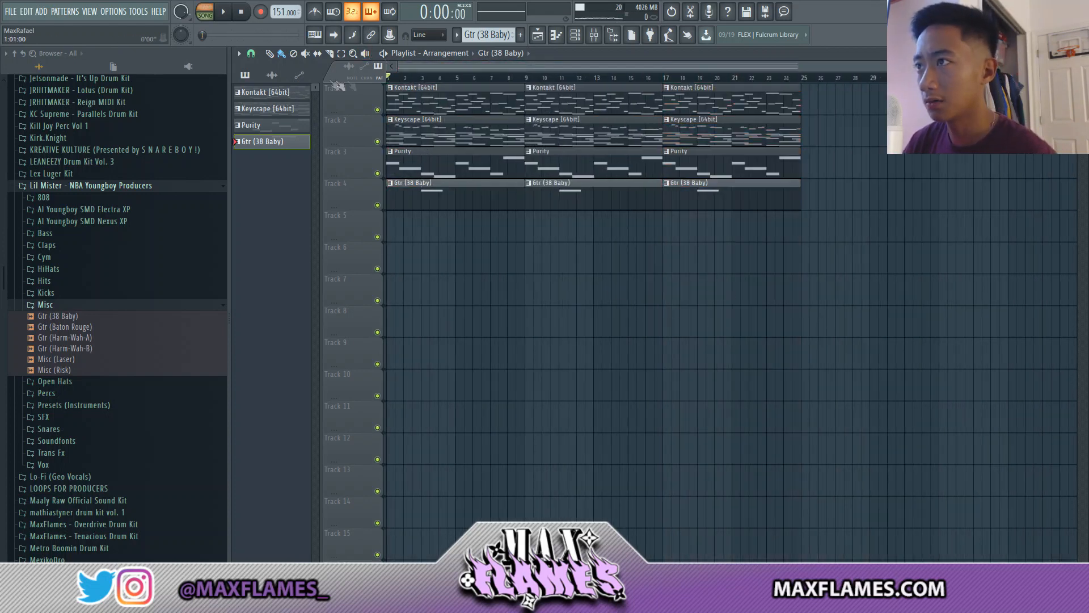
# Step: Remove the Keyscape and Gtr (38 Baby) clips from the first eight bars and play the arrangement into the second section
pyautogui.rightClick(416, 134)
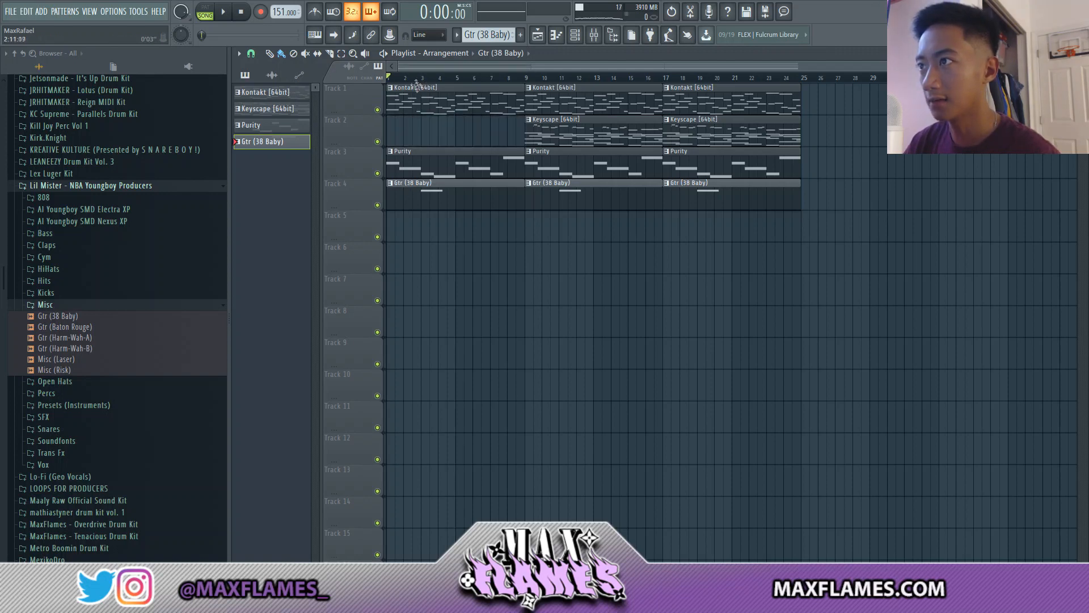
pyautogui.press('space')
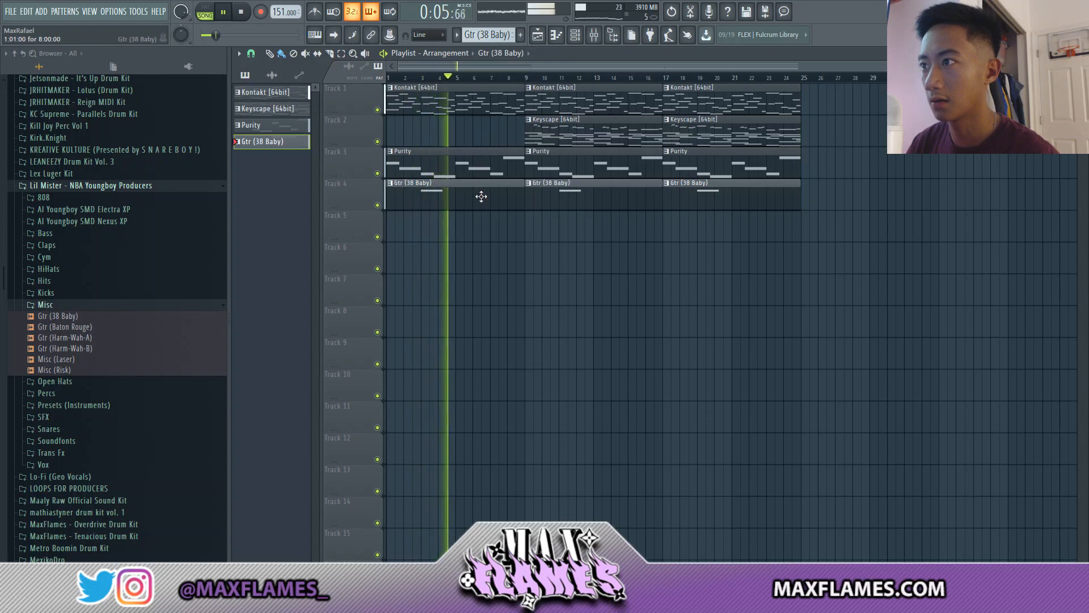
pyautogui.rightClick(478, 195)
pyautogui.press('space')
pyautogui.click(514, 78)
pyautogui.press('space')
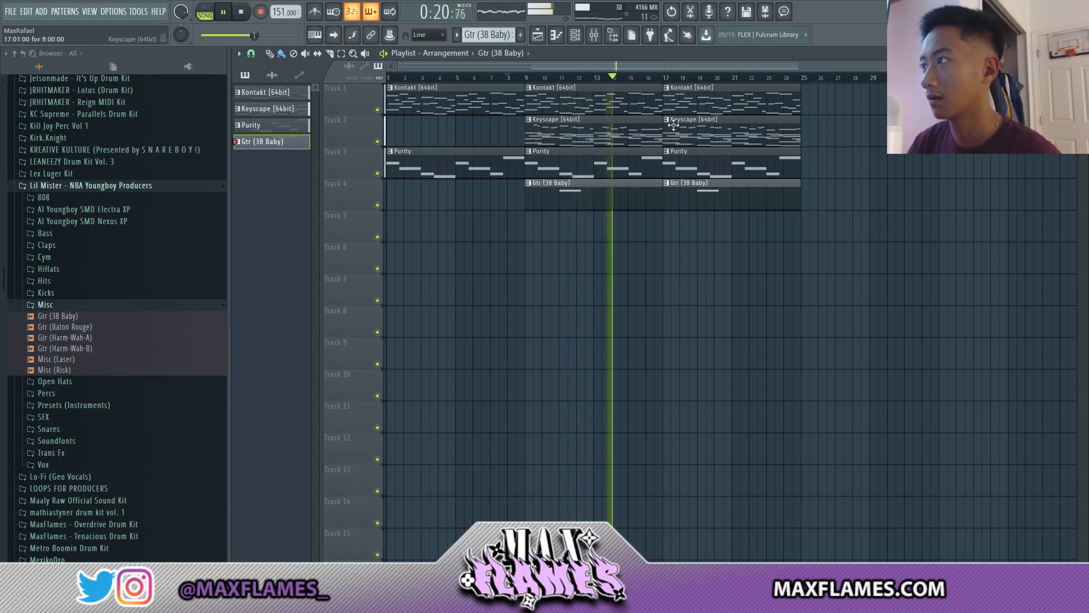
# Step: Delete the Purity and Gtr (38 Baby) clips from bars 17 to 24 and listen to the transition into that section
pyautogui.rightClick(684, 165)
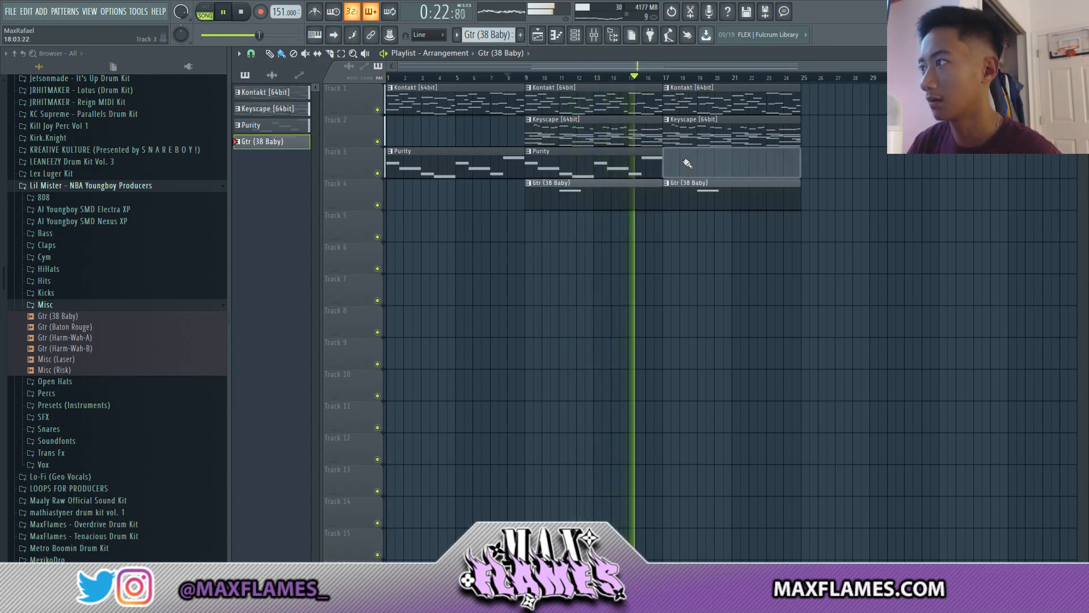
pyautogui.rightClick(689, 190)
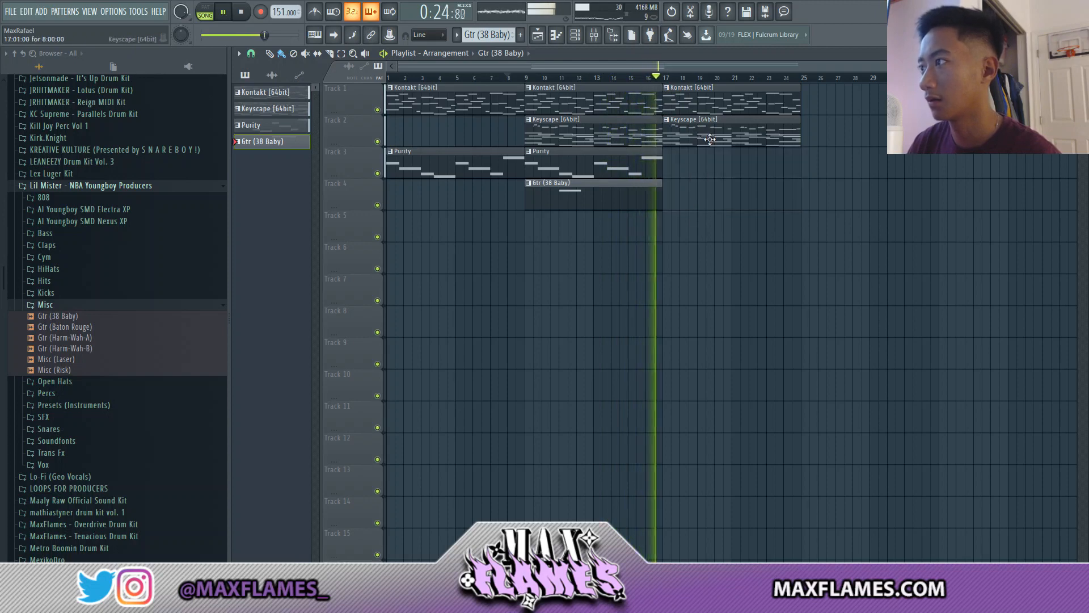
pyautogui.press('space')
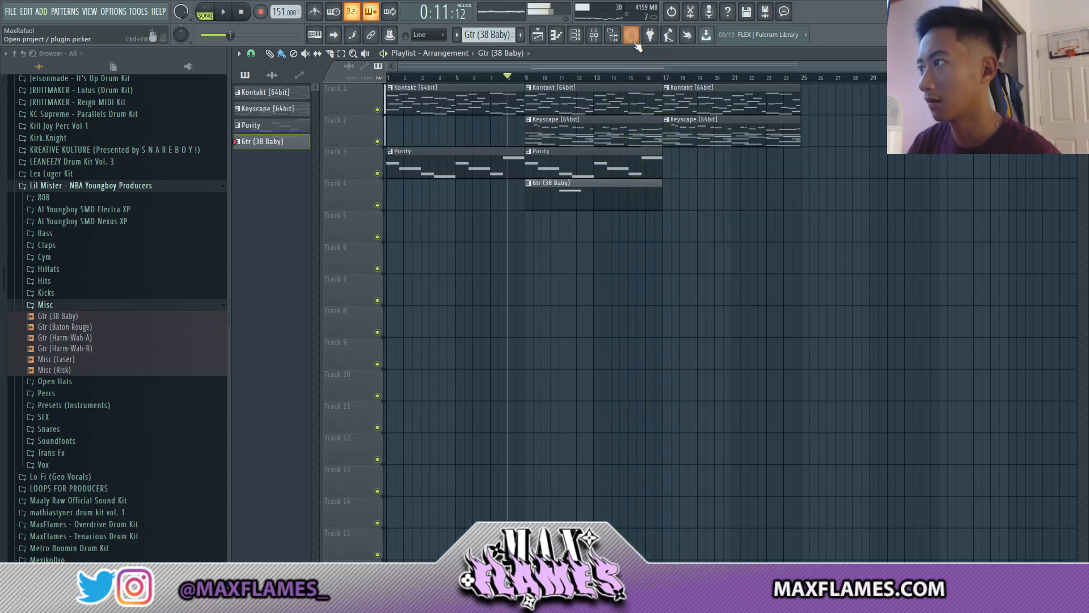
pyautogui.click(656, 79)
pyautogui.press('space')
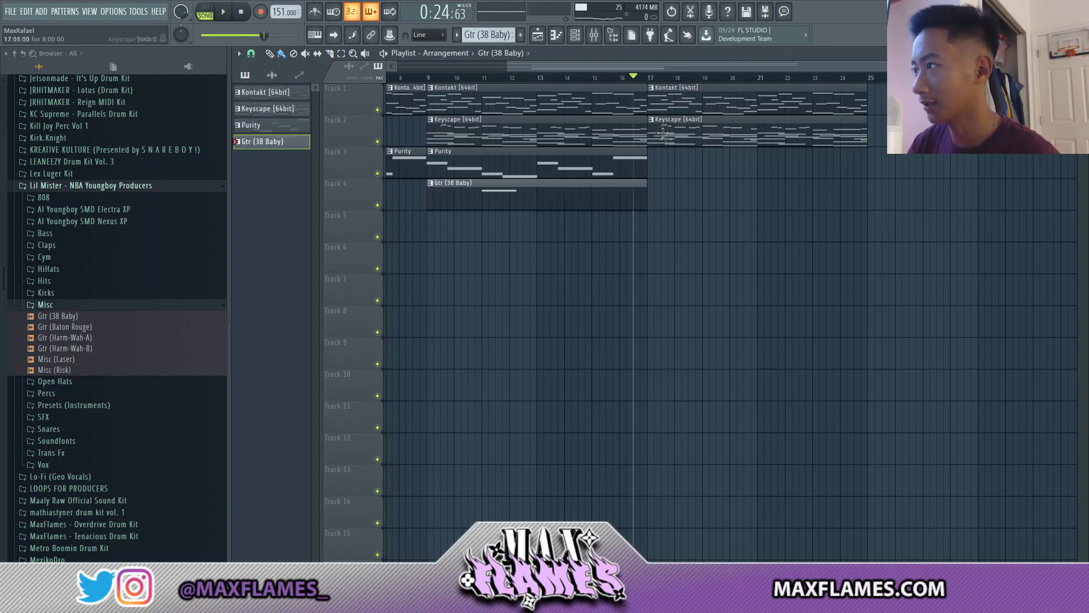
# Step: Make the Keyscape clip at bar 17 a unique pattern, delete its upper melody notes and play the result
pyautogui.click(651, 121)
pyautogui.click(828, 206)
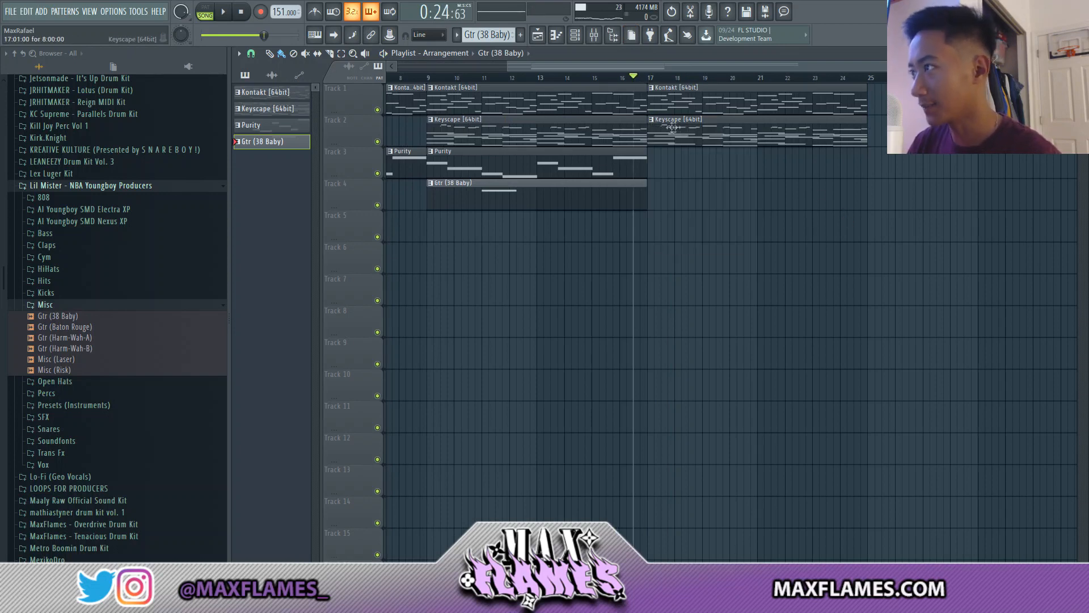
pyautogui.click(652, 122)
pyautogui.click(686, 195)
pyautogui.doubleClick(687, 140)
pyautogui.scroll(3, 506, 165)
pyautogui.scroll(3, 505, 166)
pyautogui.moveTo(265, 296); pyautogui.dragTo(260, 95)
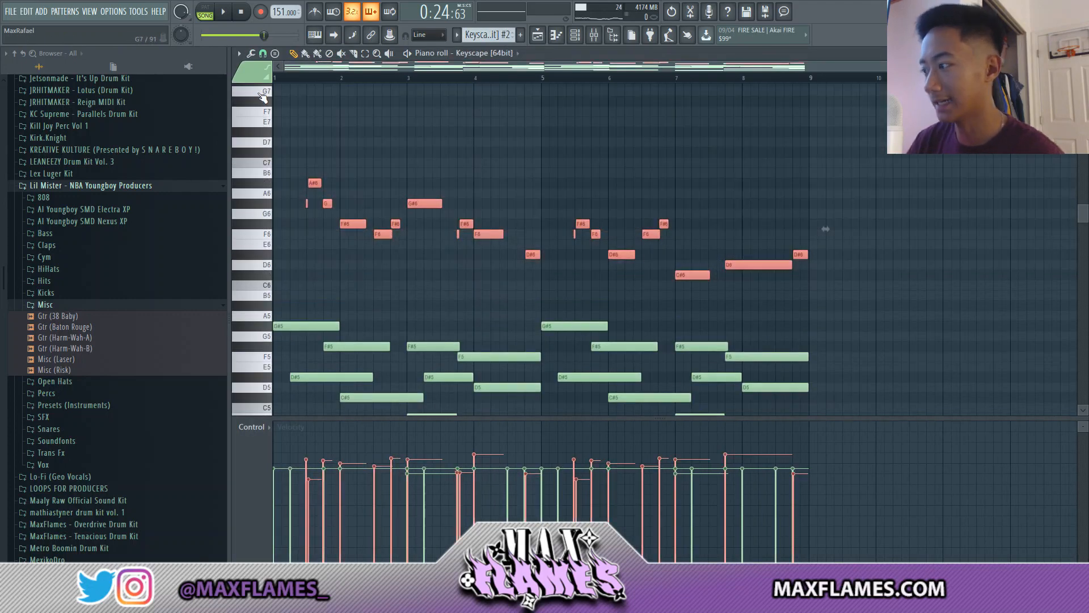
pyautogui.press('Delete')
pyautogui.click(545, 34)
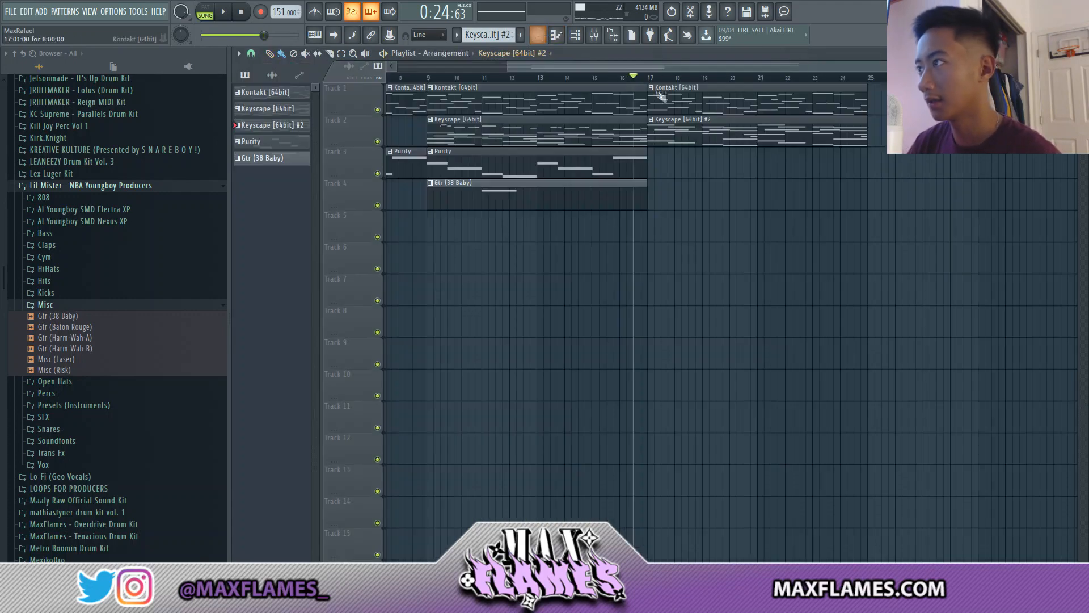
pyautogui.press('space')
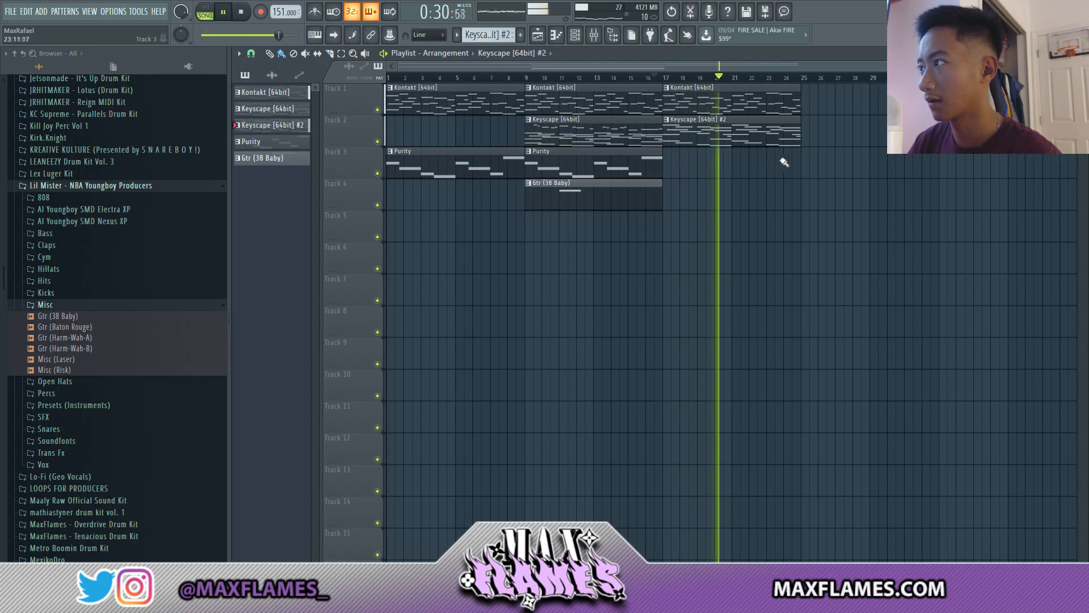
# Step: Copy the Kontakt, original Keyscape and Purity clips to bars 25 to 32 and listen to the transition at bar 25
pyautogui.moveTo(722, 98); pyautogui.dragTo(861, 102)
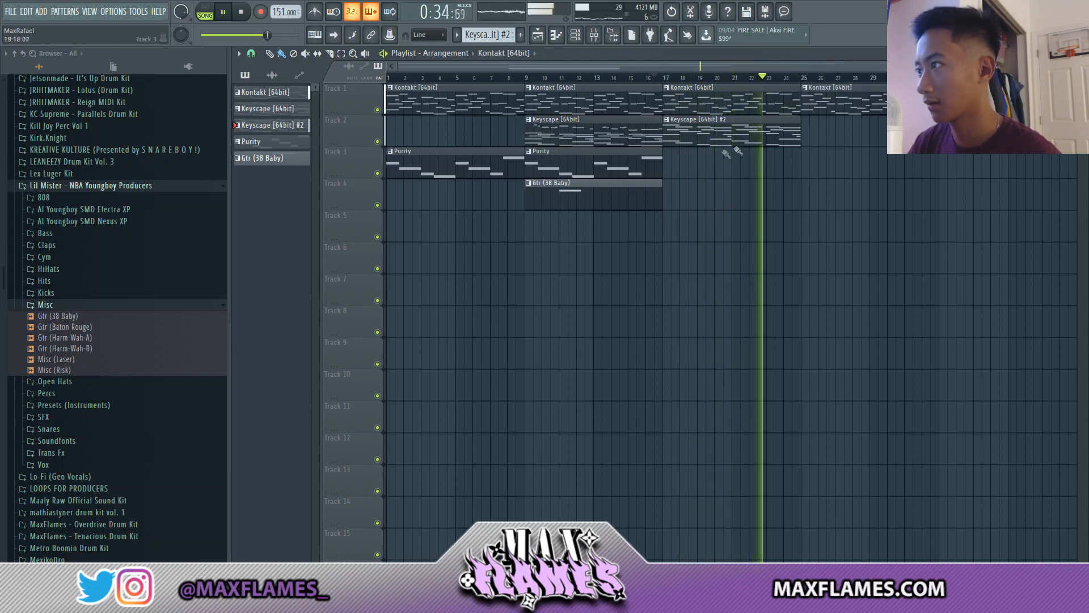
pyautogui.moveTo(634, 134); pyautogui.dragTo(912, 134)
pyautogui.moveTo(596, 164); pyautogui.dragTo(872, 164)
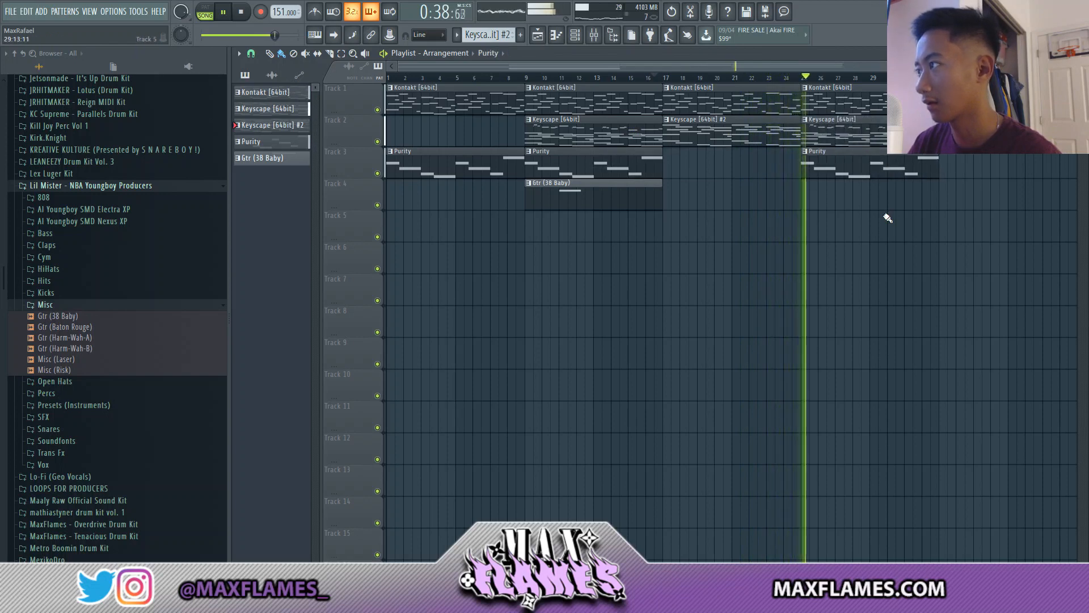
pyautogui.press('space')
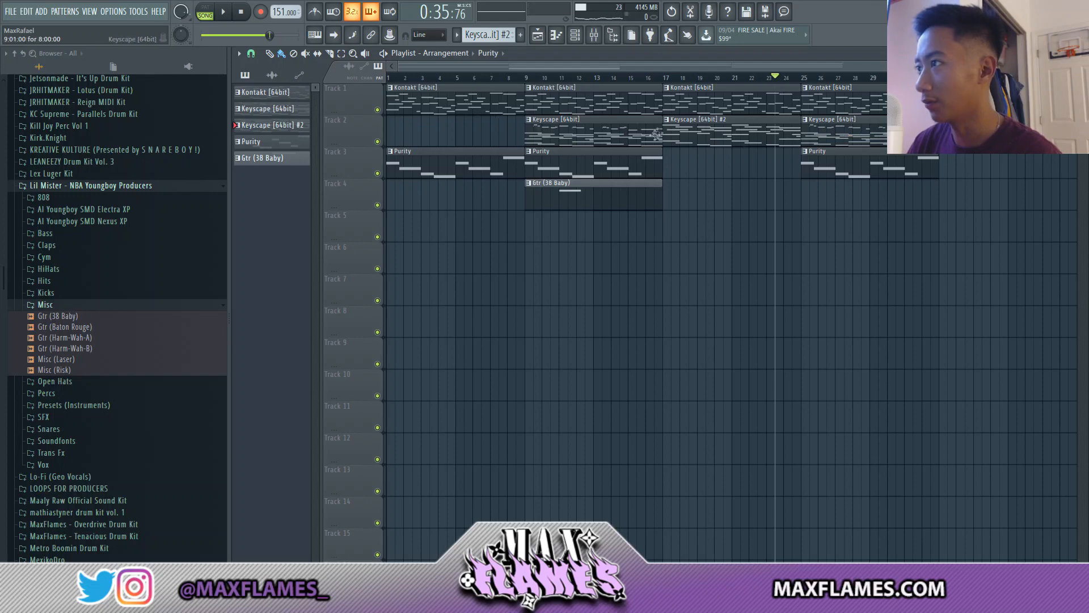
pyautogui.press('space')
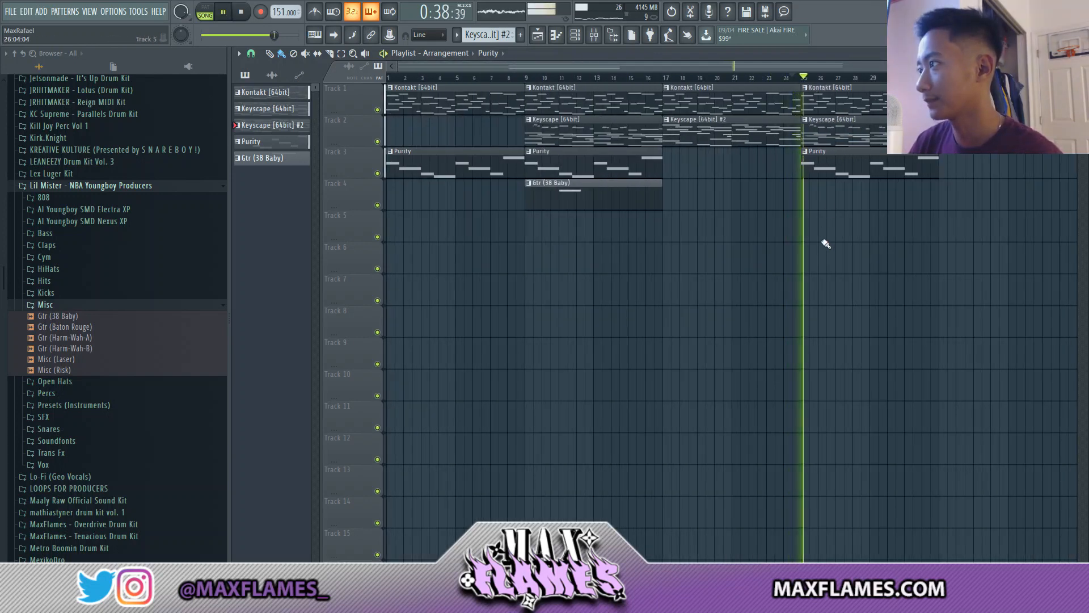
pyautogui.scroll(-1, 872, 224)
pyautogui.press('space')
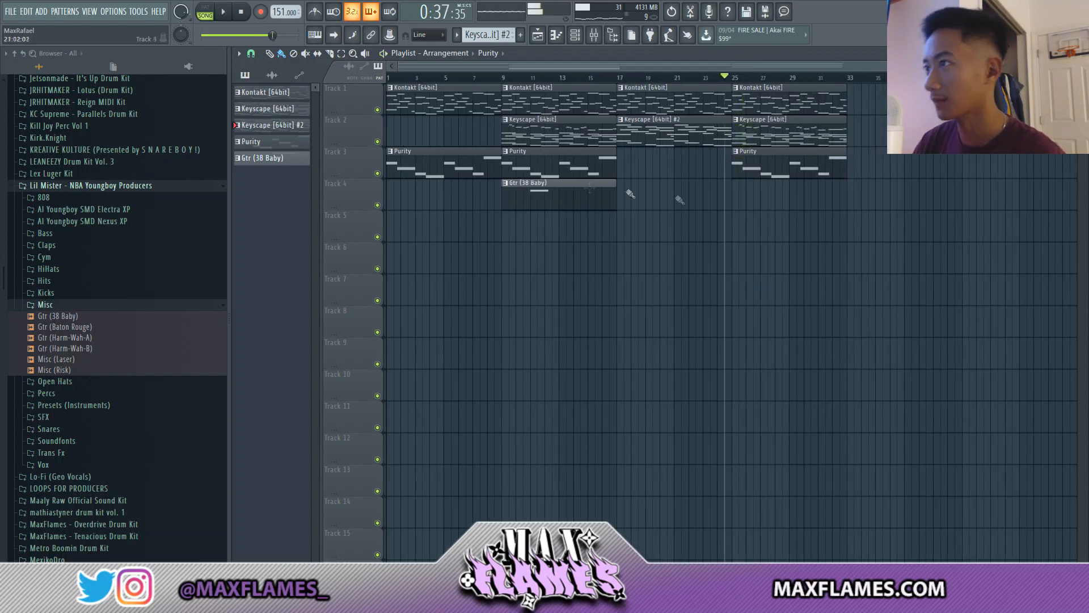
# Step: Render the Master mixer track to a 32Bit float WAV file in Full song mode with the remainder cut
pyautogui.click(604, 36)
pyautogui.click(304, 271)
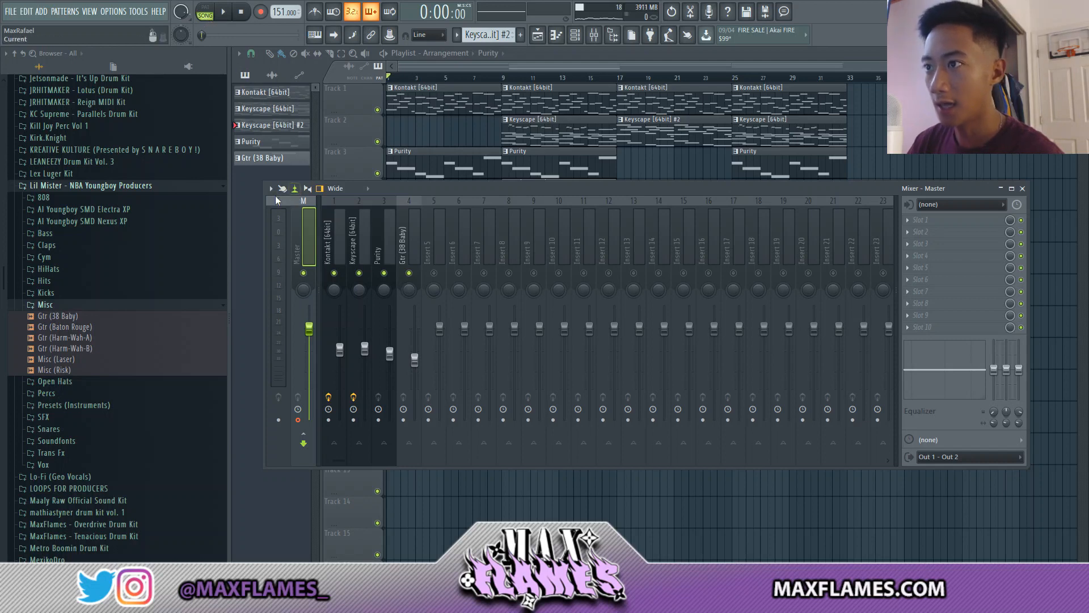
pyautogui.moveTo(427, 187); pyautogui.dragTo(457, 174)
pyautogui.click(300, 174)
pyautogui.moveTo(320, 196)
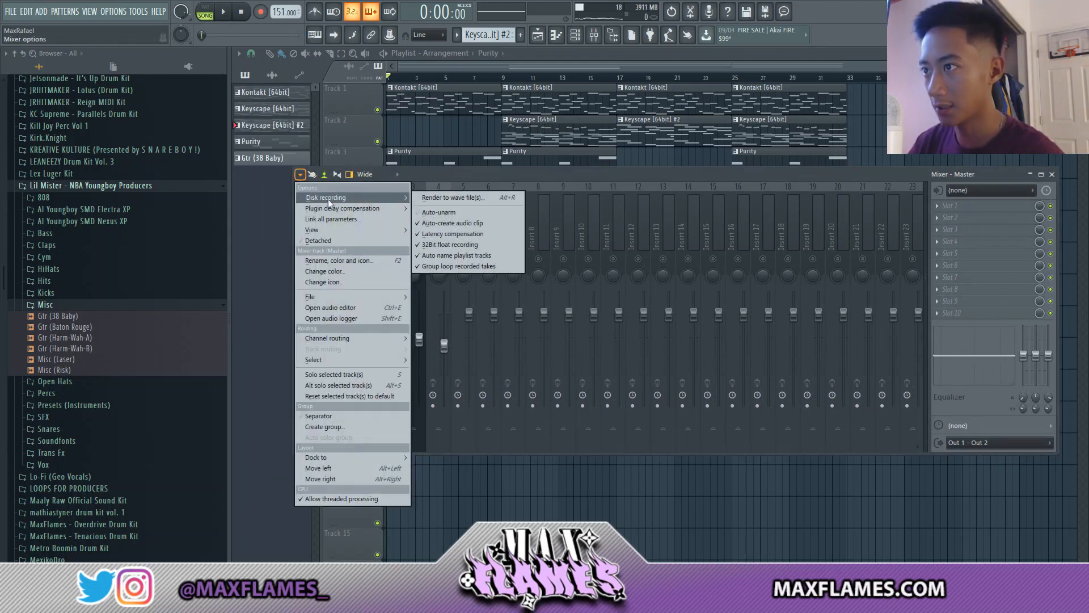
pyautogui.click(476, 197)
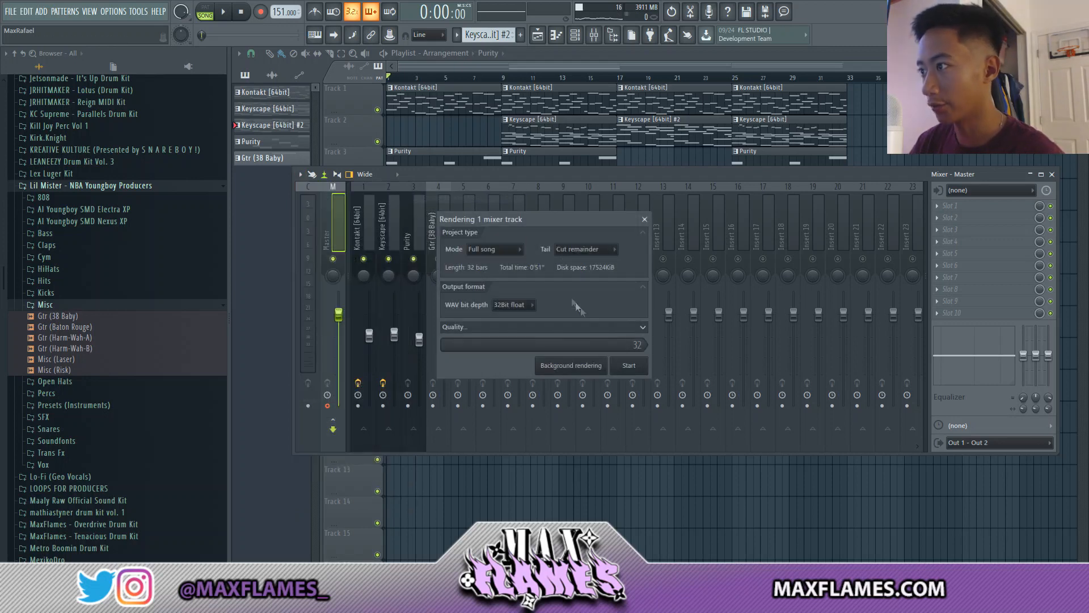
pyautogui.click(629, 366)
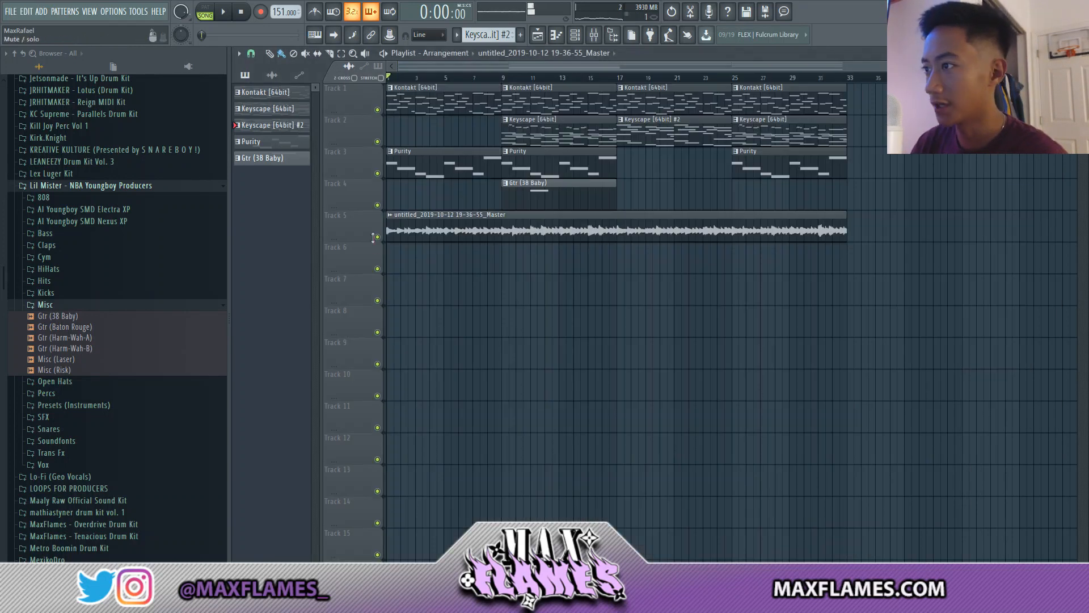
# Step: Open the rendered Master audio clip on Track 5 for editing in Edison
pyautogui.doubleClick(428, 230)
pyautogui.rightClick(461, 428)
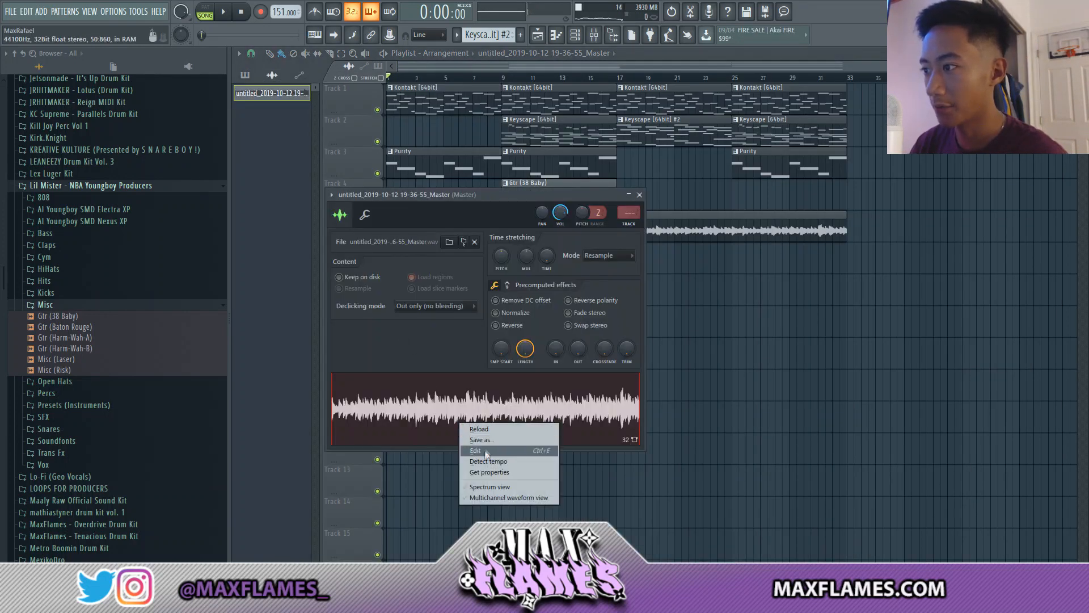
pyautogui.click(486, 451)
pyautogui.moveTo(432, 135); pyautogui.dragTo(409, 155)
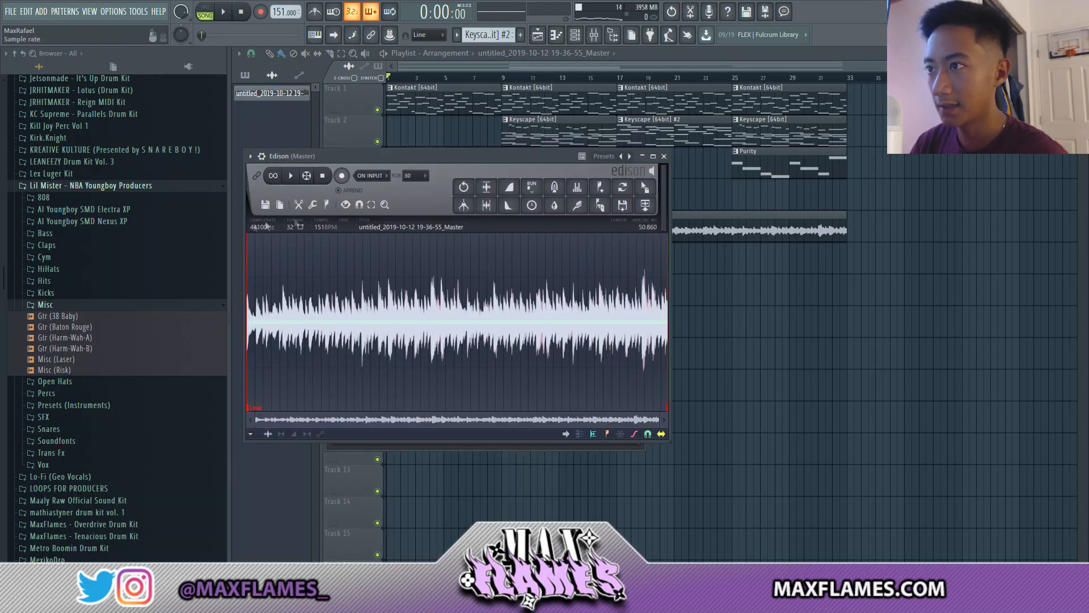
# Step: Pitch-shift the whole rendered Master audio twice with Time stretch / pitch shift, adjusting coarse pitch slightly, and play the result after each pass
pyautogui.click(313, 204)
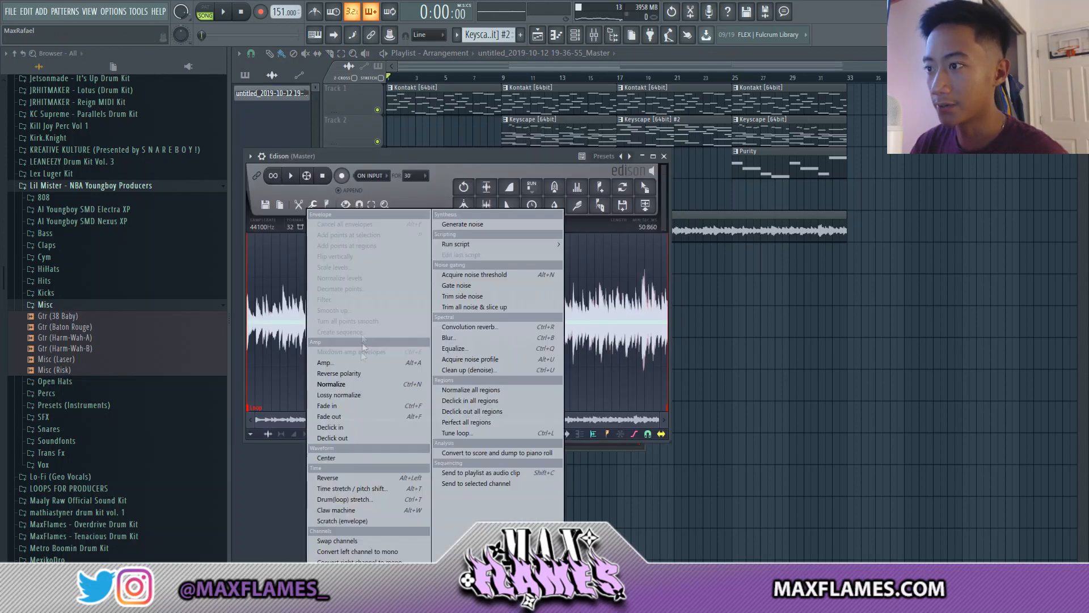
pyautogui.click(355, 489)
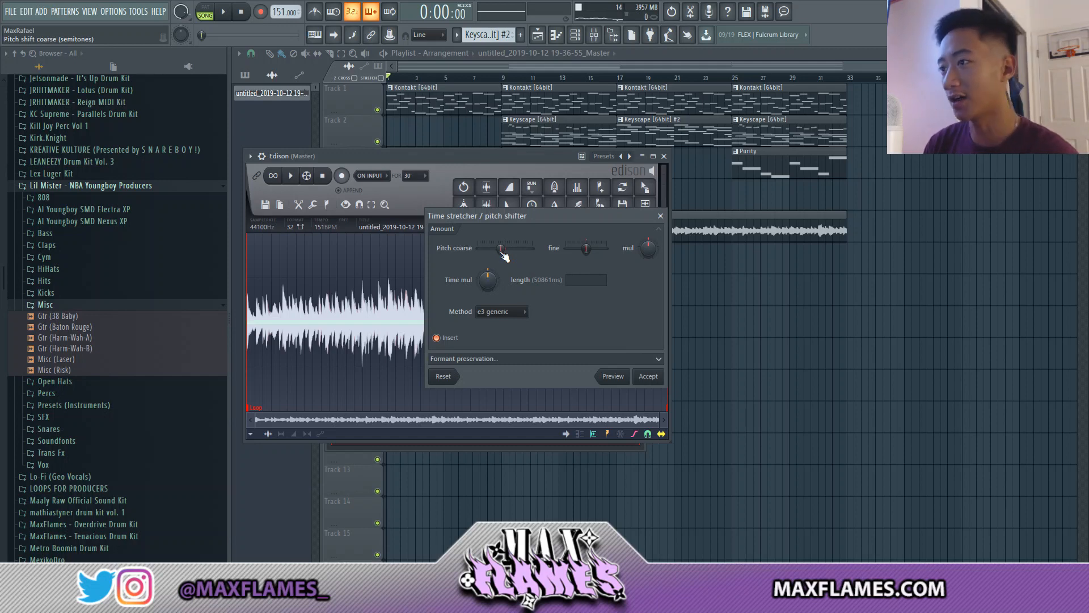
pyautogui.moveTo(504, 256); pyautogui.dragTo(503, 270)
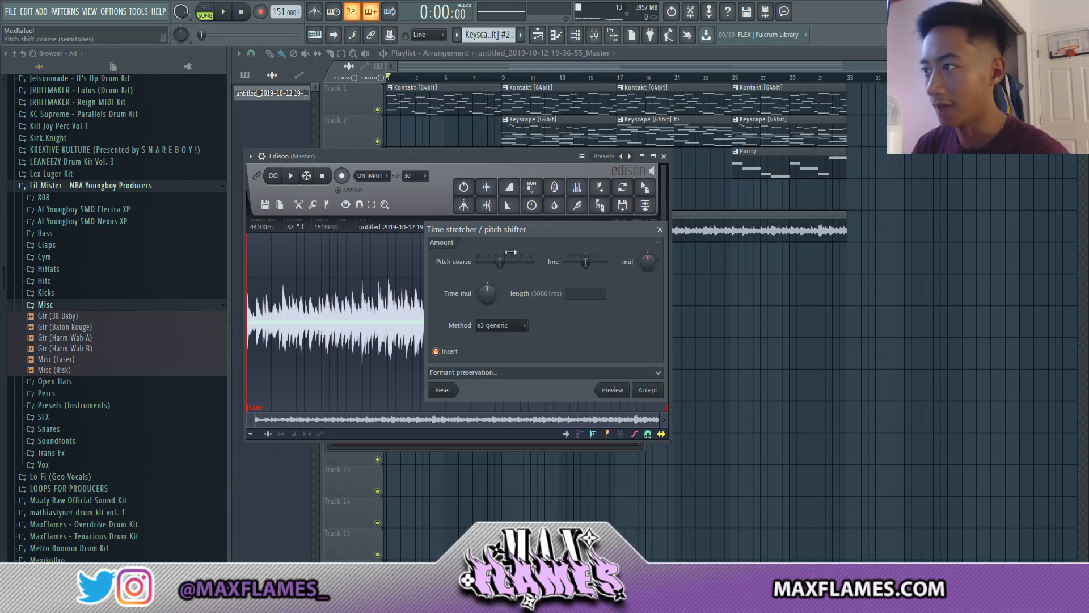
pyautogui.moveTo(507, 267); pyautogui.dragTo(503, 266)
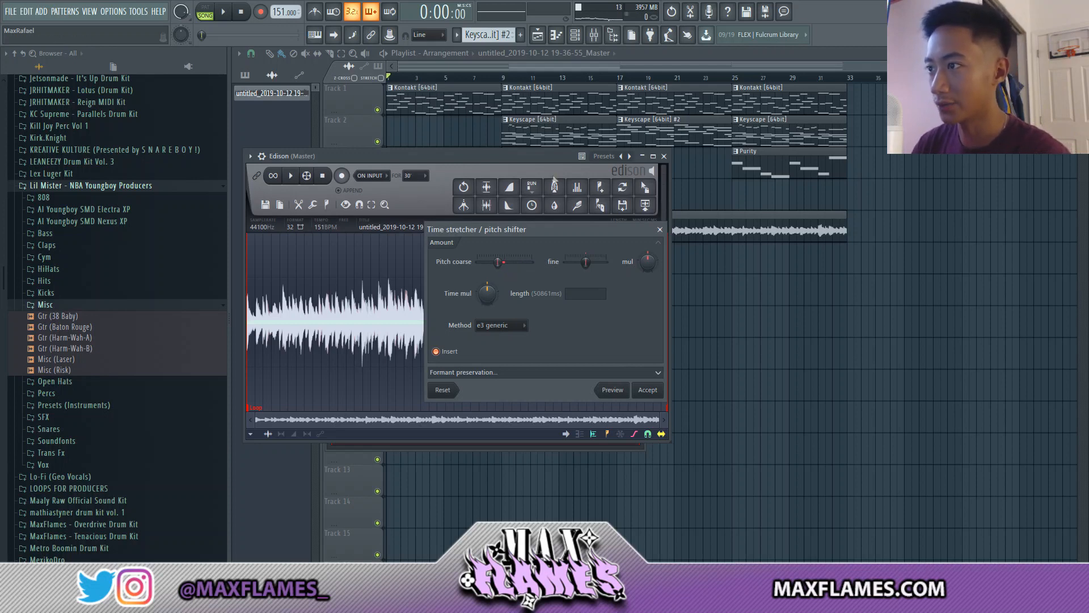
pyautogui.moveTo(534, 232); pyautogui.dragTo(515, 202)
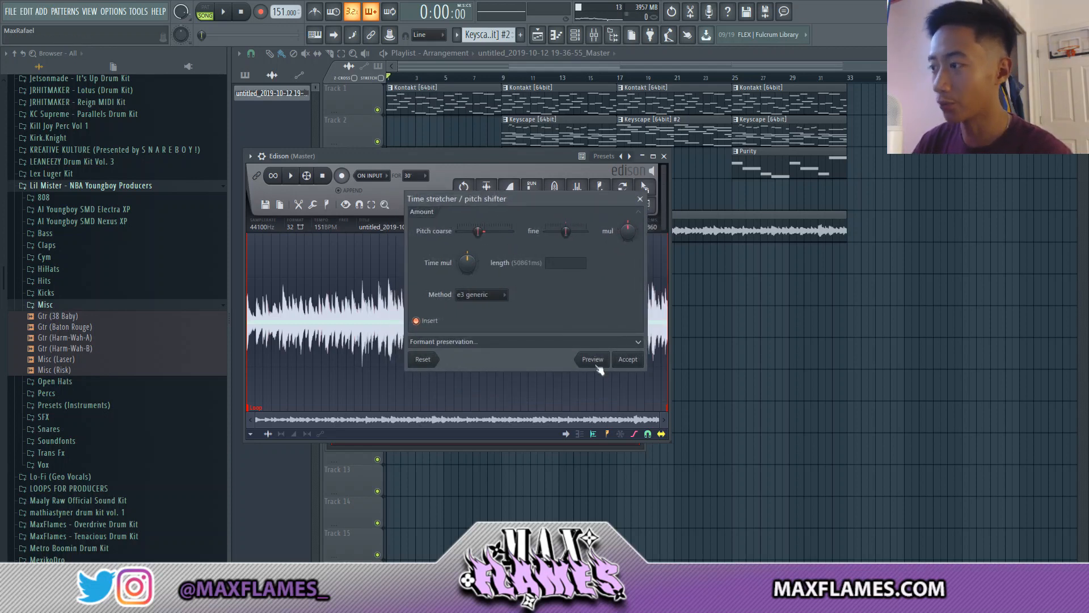
pyautogui.click(624, 364)
pyautogui.click(290, 176)
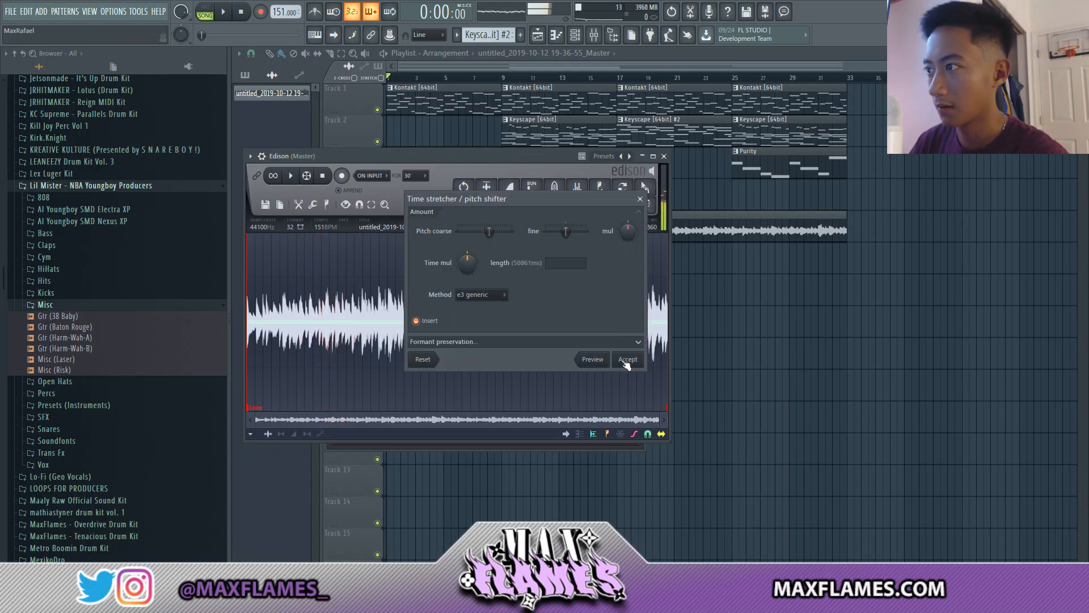
pyautogui.click(628, 362)
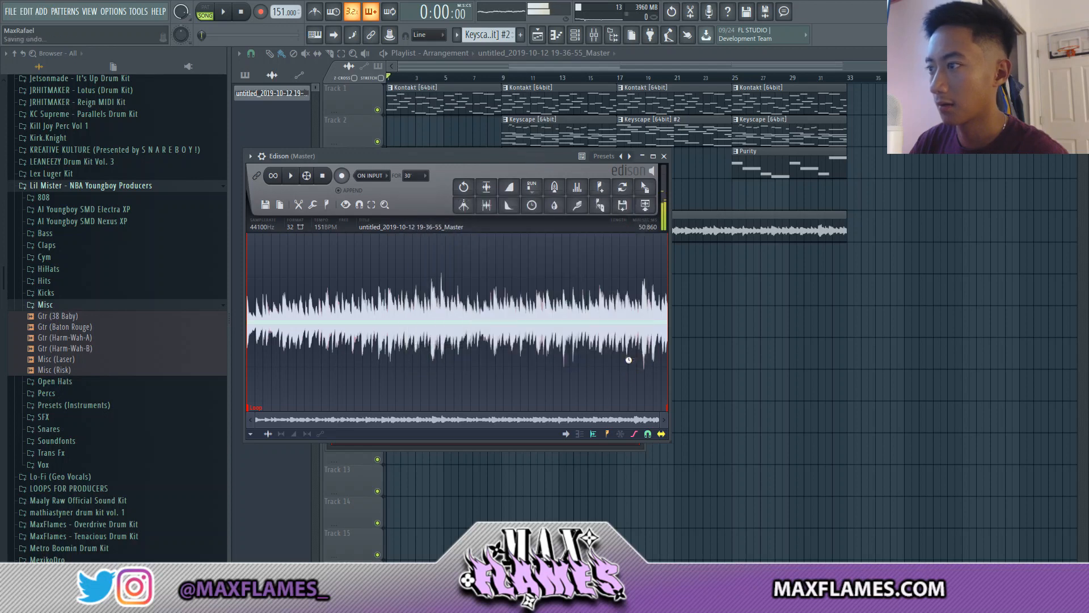
pyautogui.click(291, 176)
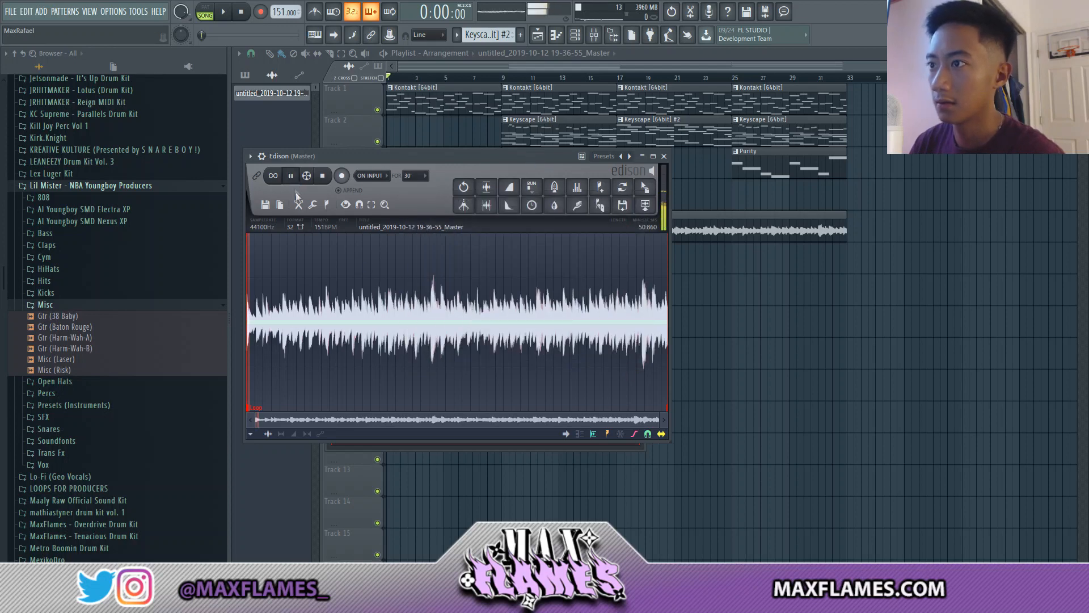